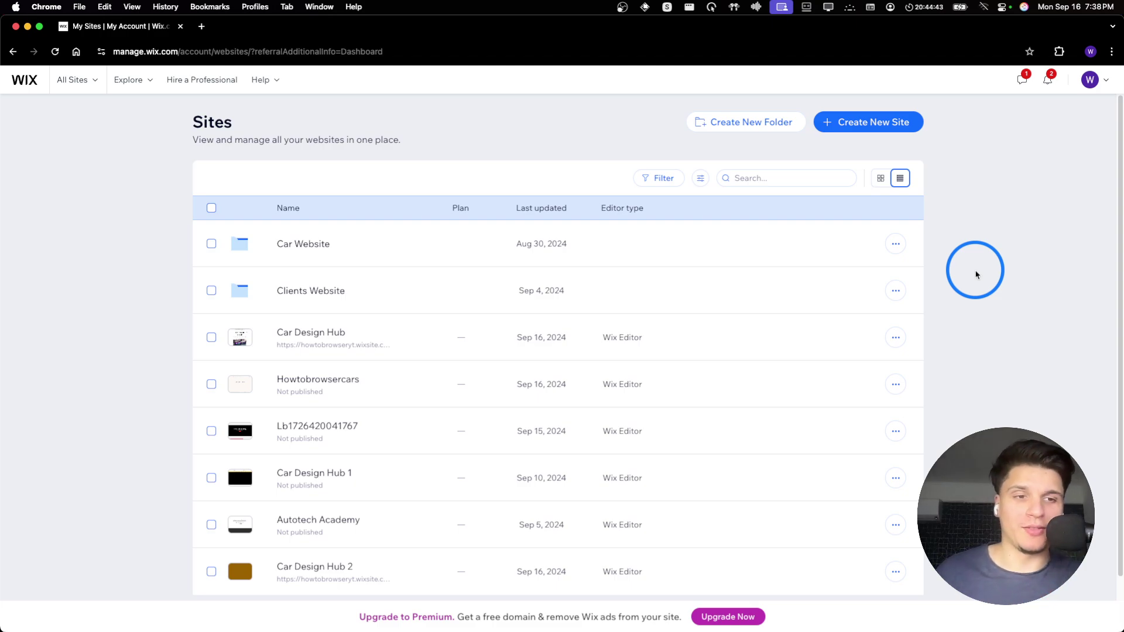
Launch Create New Site from the My Sites list to reach the AI site-creation page
click(914, 127)
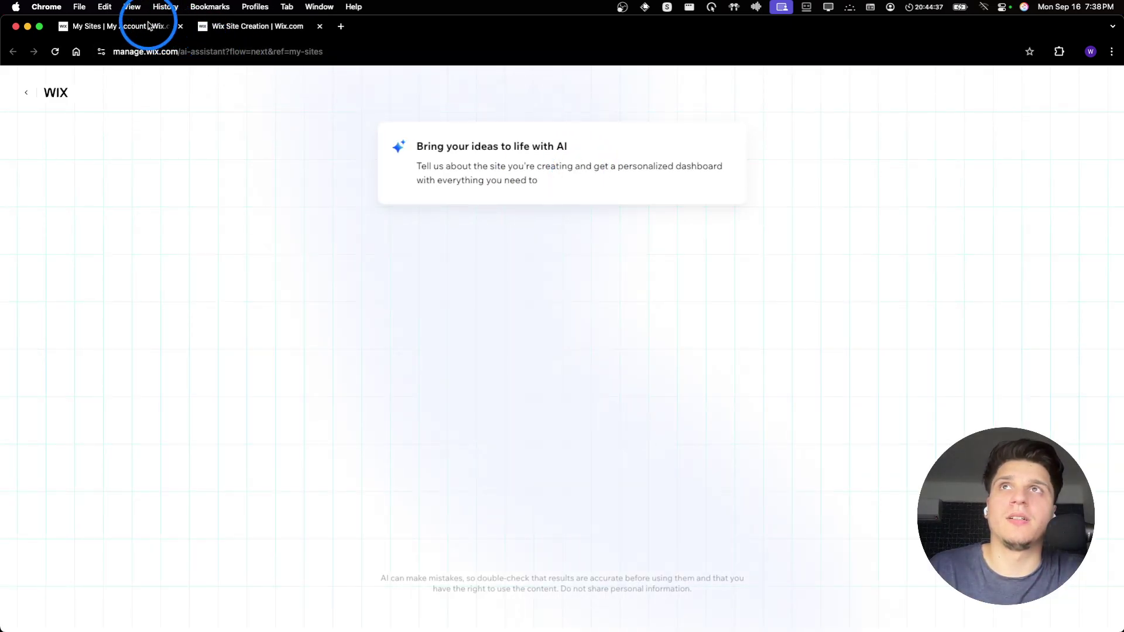
Set up the new site without AI chat as a Blog, skipping the site name
click(143, 26)
click(253, 26)
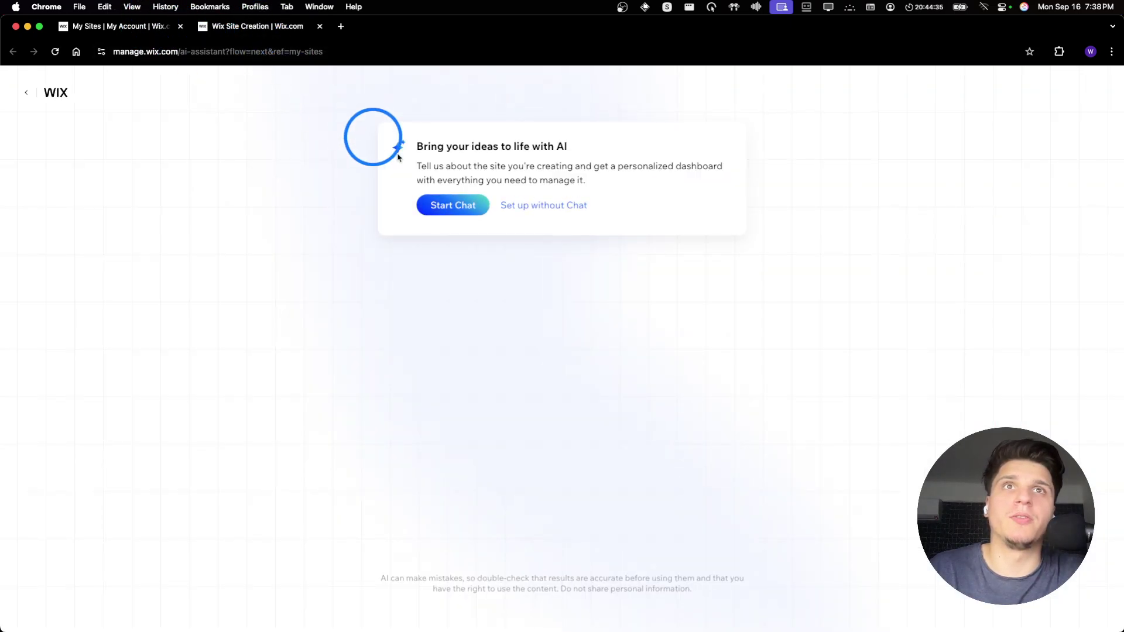
click(519, 215)
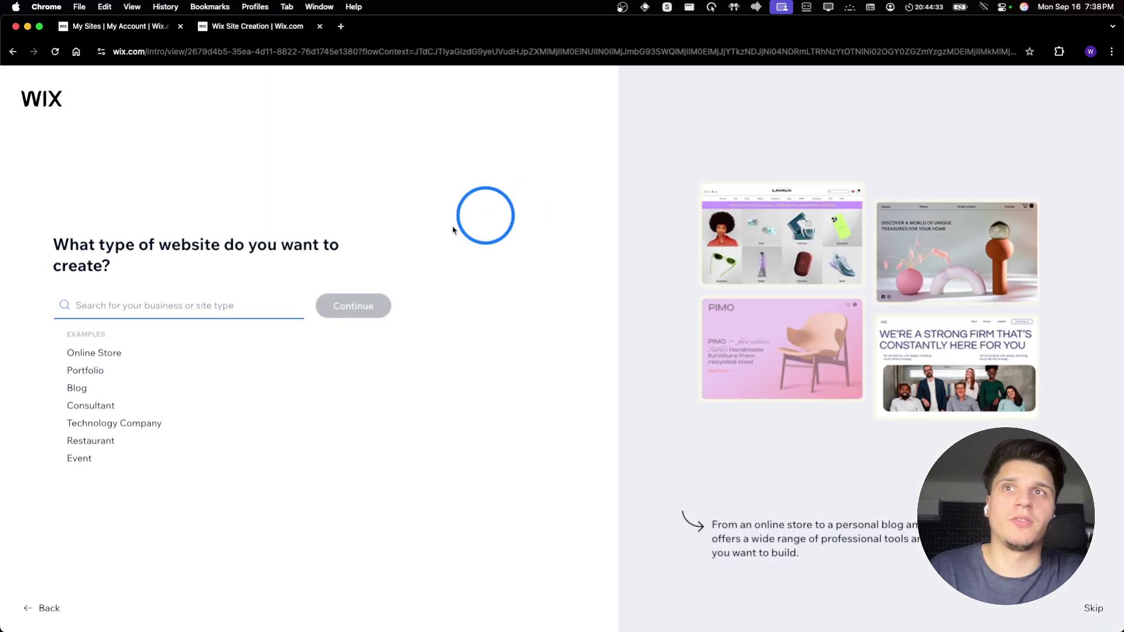
click(87, 387)
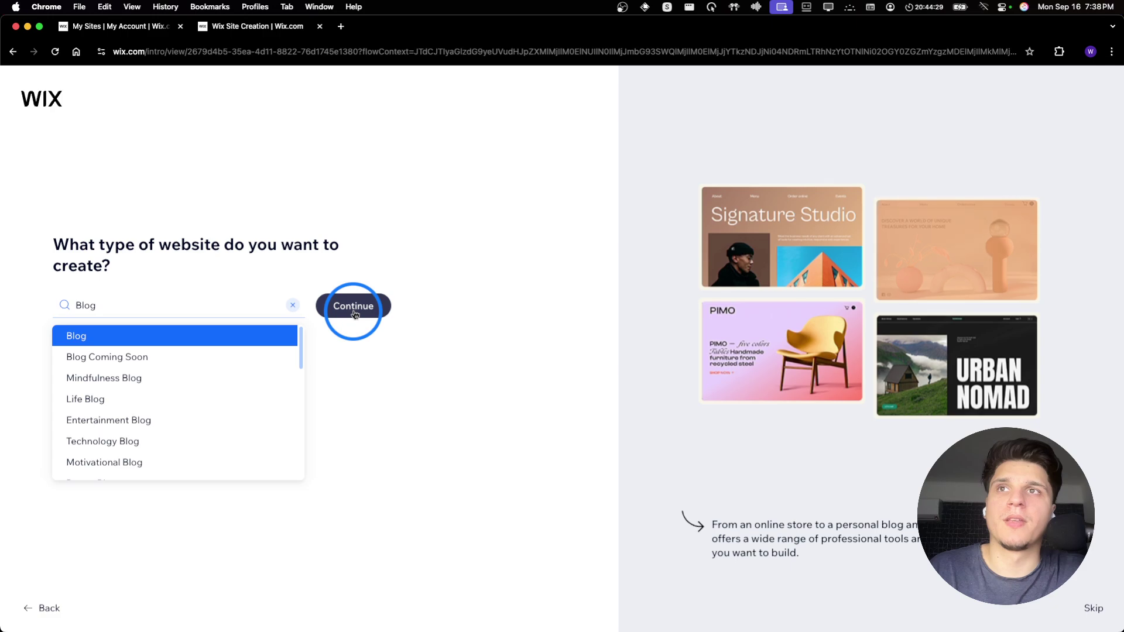
click(354, 316)
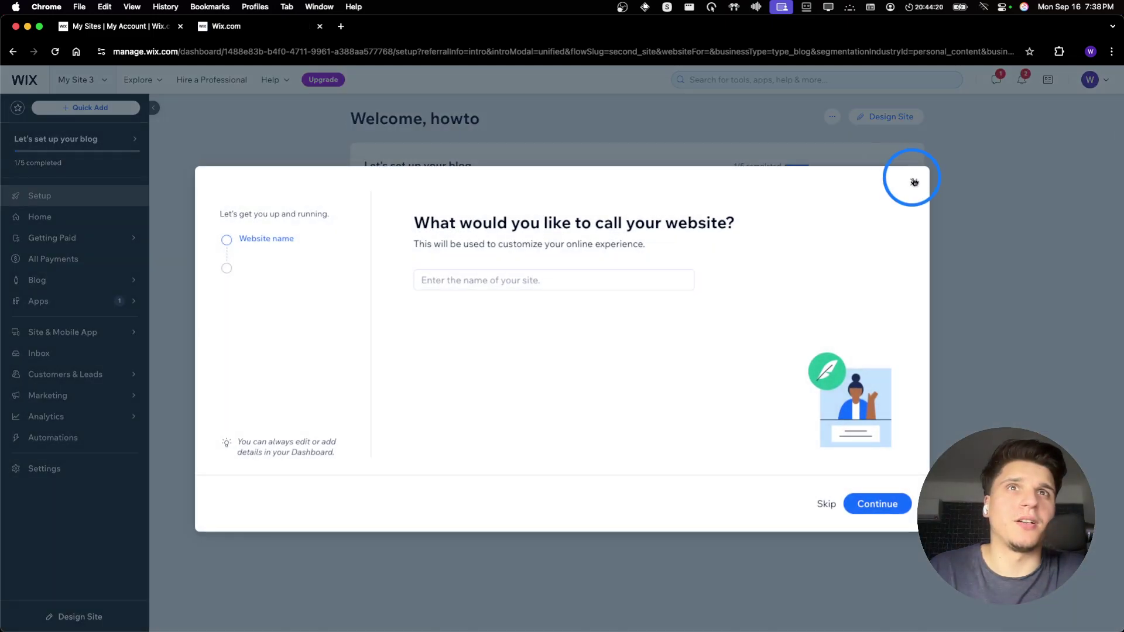
click(914, 181)
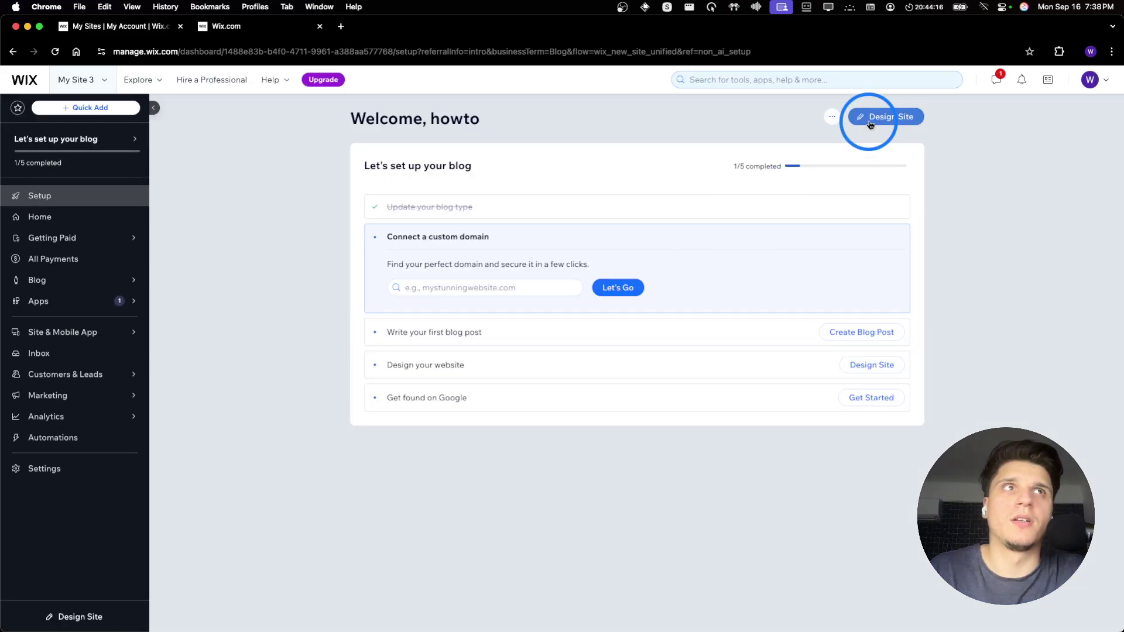
Open the blank Start from Scratch template for editing from the Blank Templates list
click(871, 120)
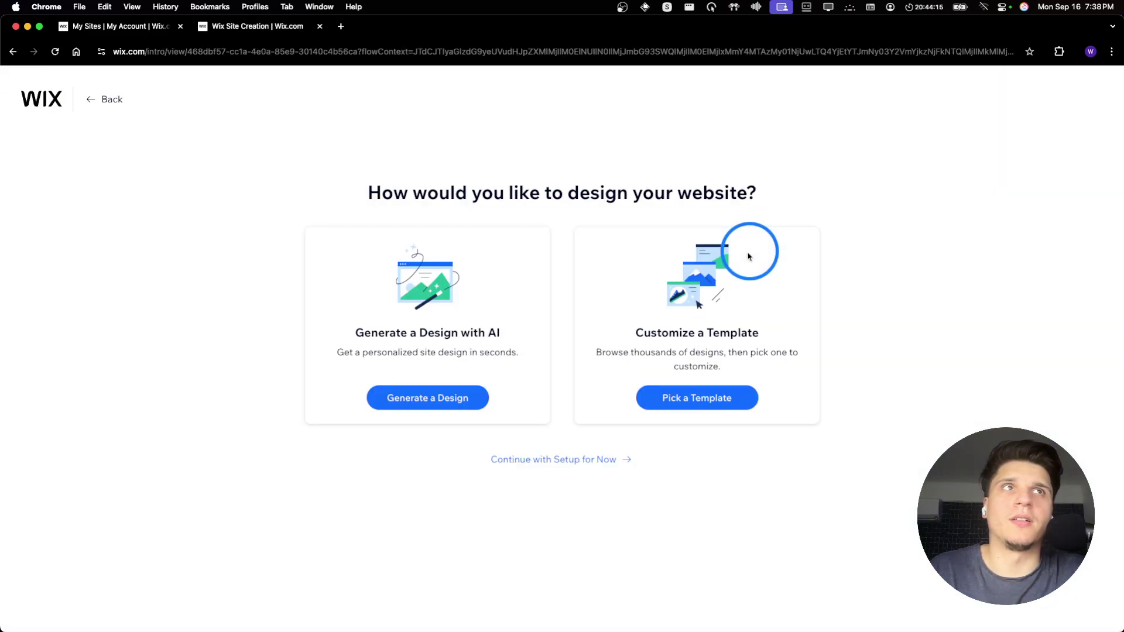
click(678, 390)
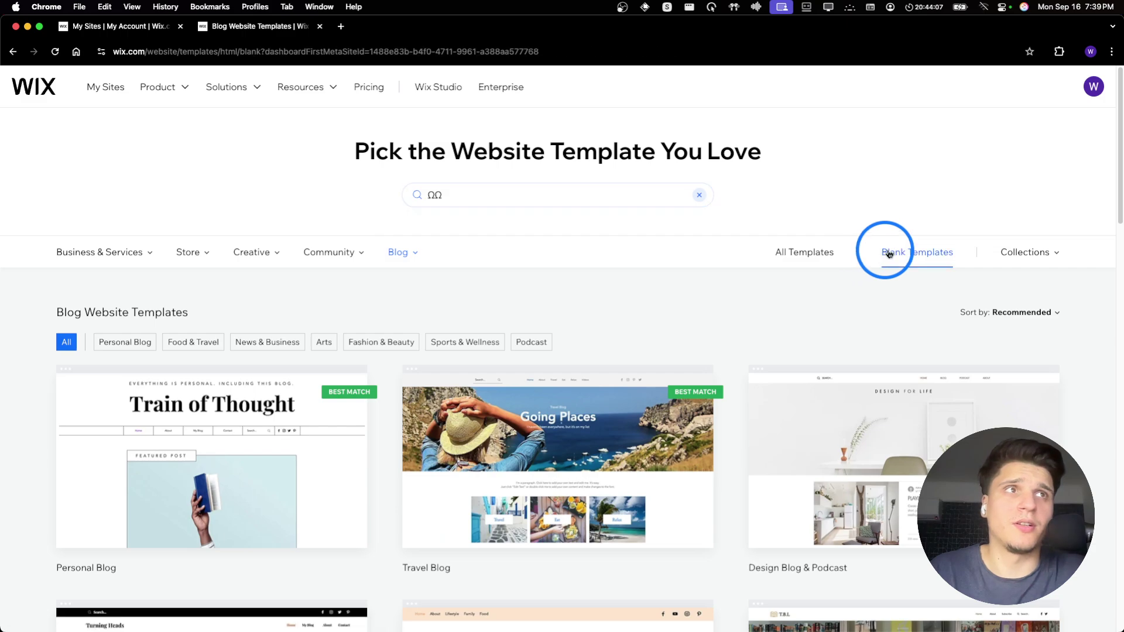
click(888, 254)
mouse_move(334, 385)
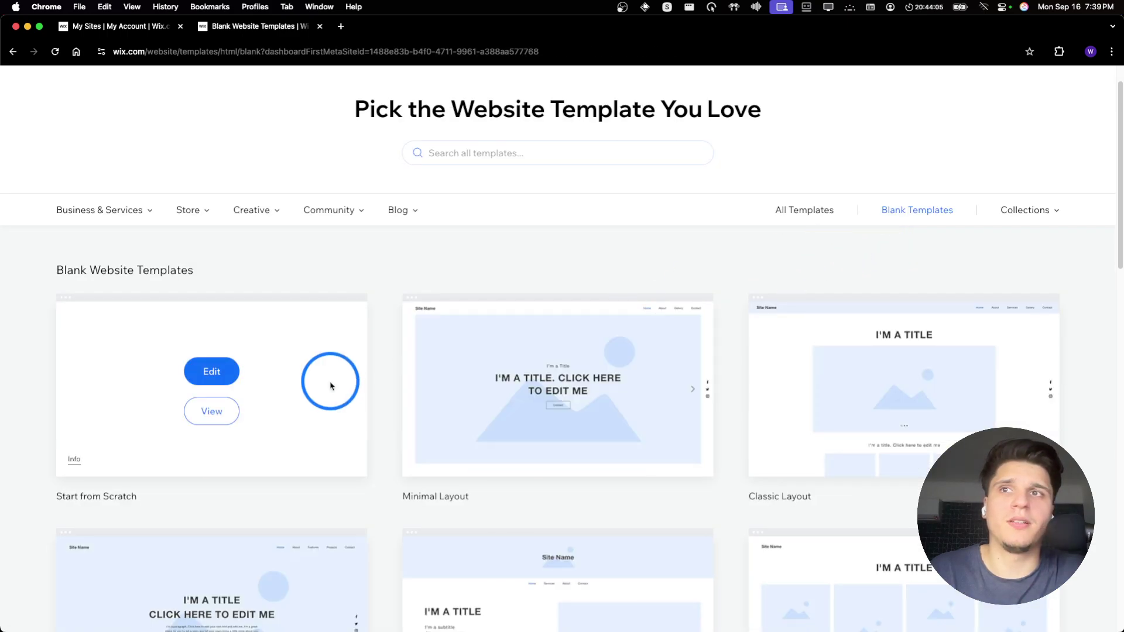
click(240, 372)
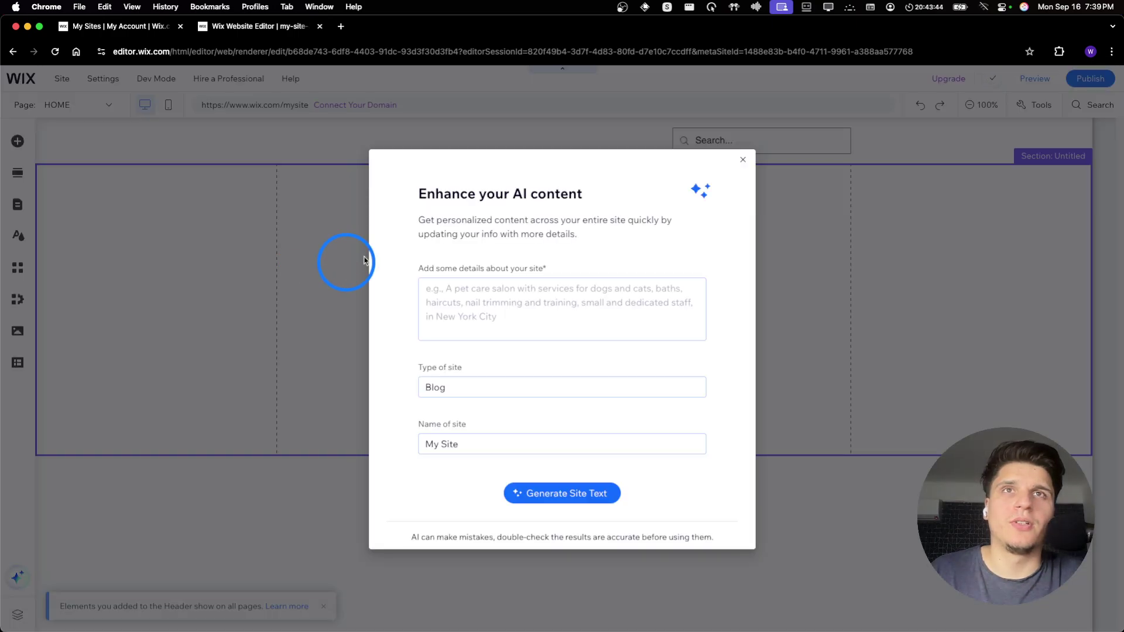
Dismiss the AI prompt, view the Search Results and Blog pages, then return to HOME
click(742, 160)
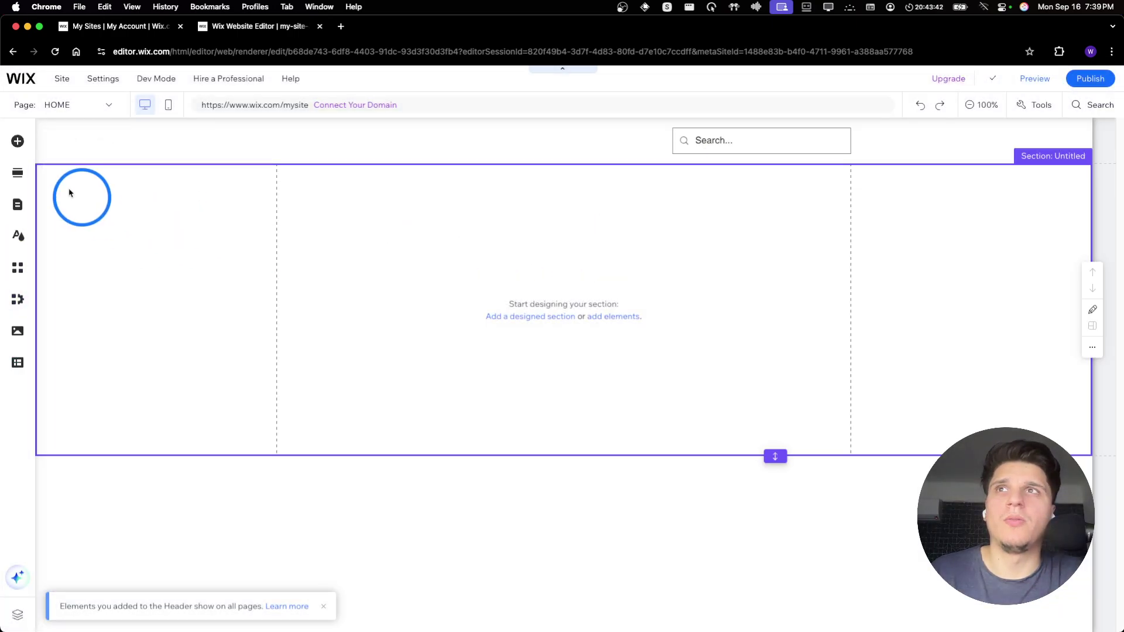
click(19, 204)
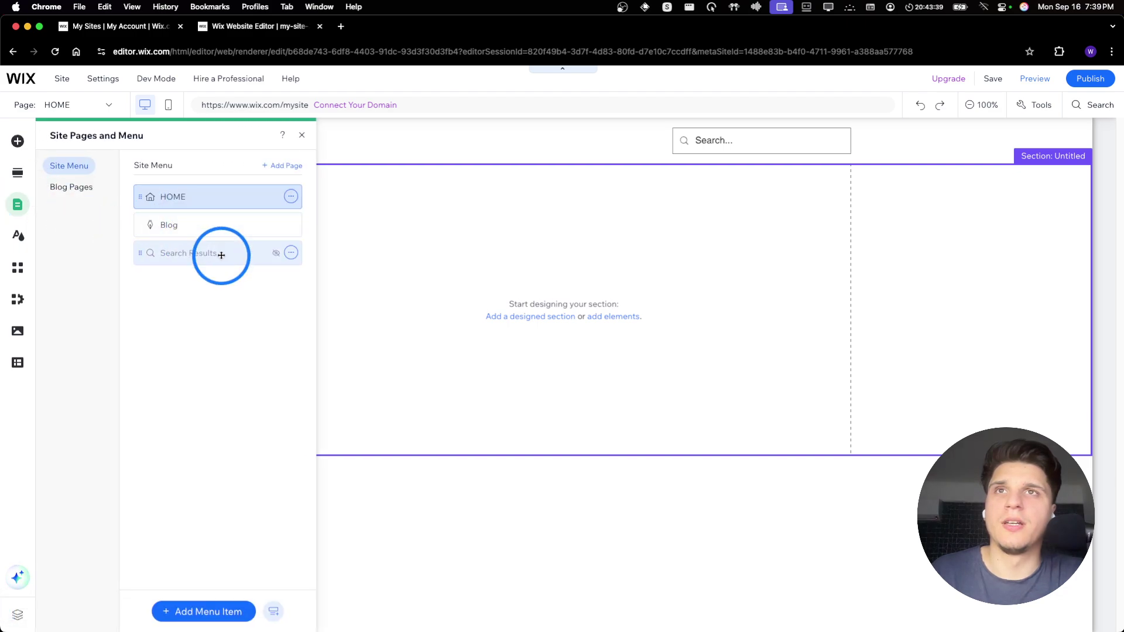
click(252, 253)
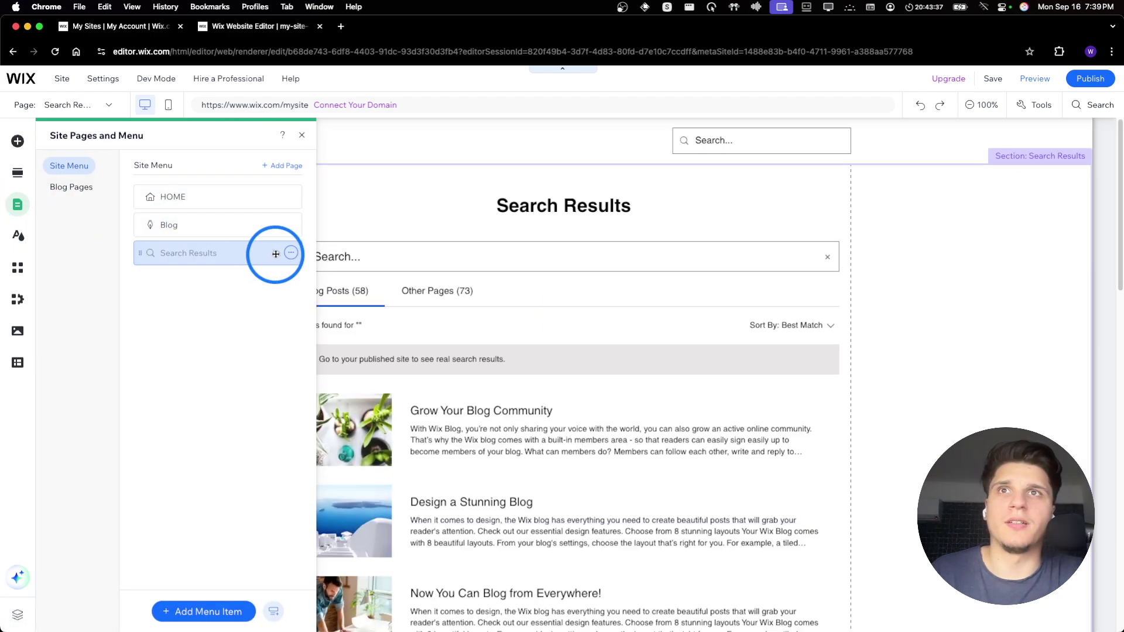
click(223, 233)
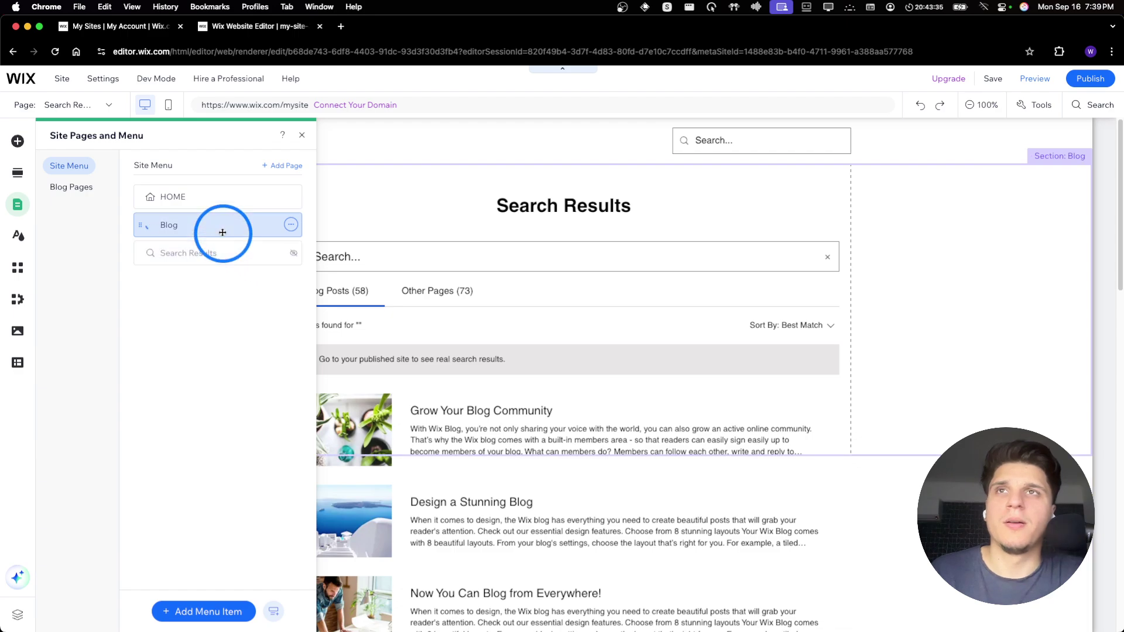
click(96, 166)
click(401, 292)
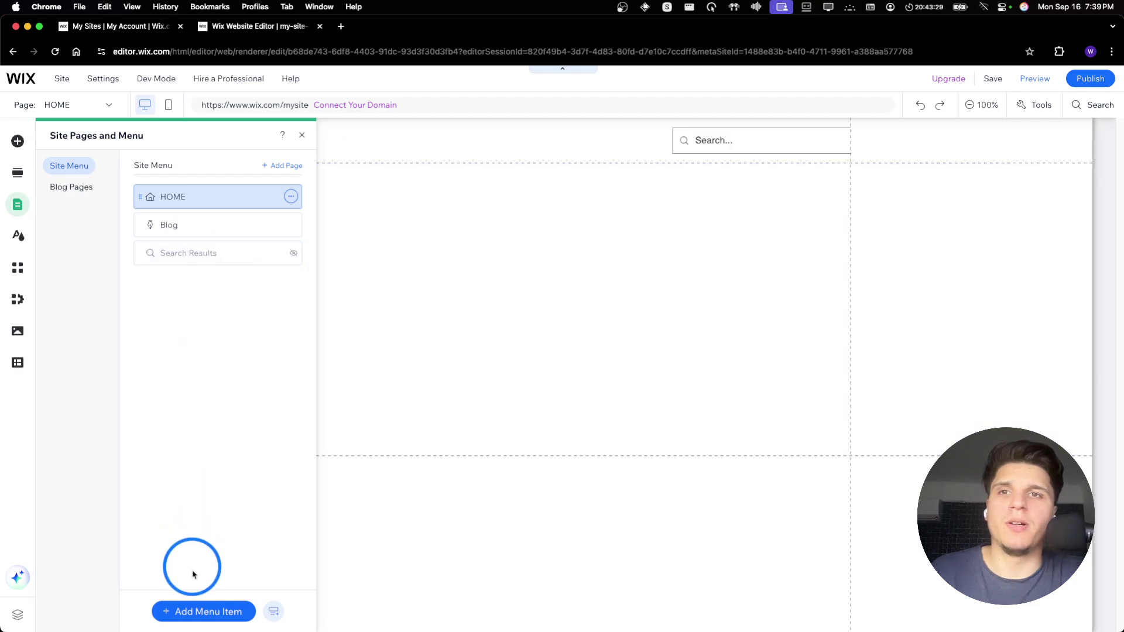
Add a blank page named THANK YOU PAGE to the site menu and open its options
click(192, 613)
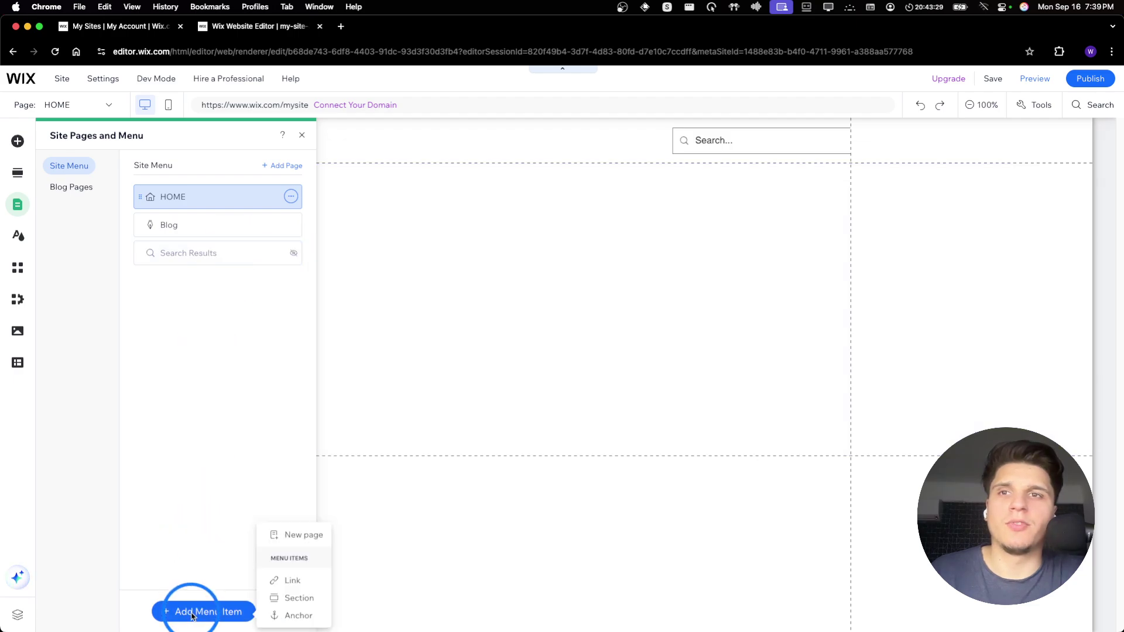
click(286, 537)
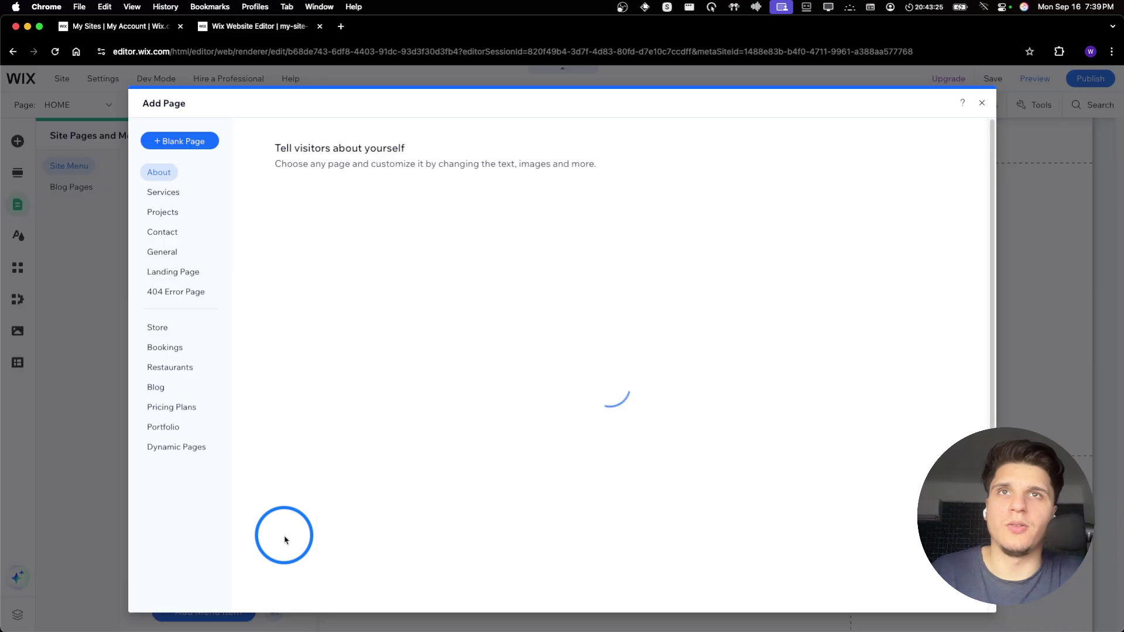
click(183, 143)
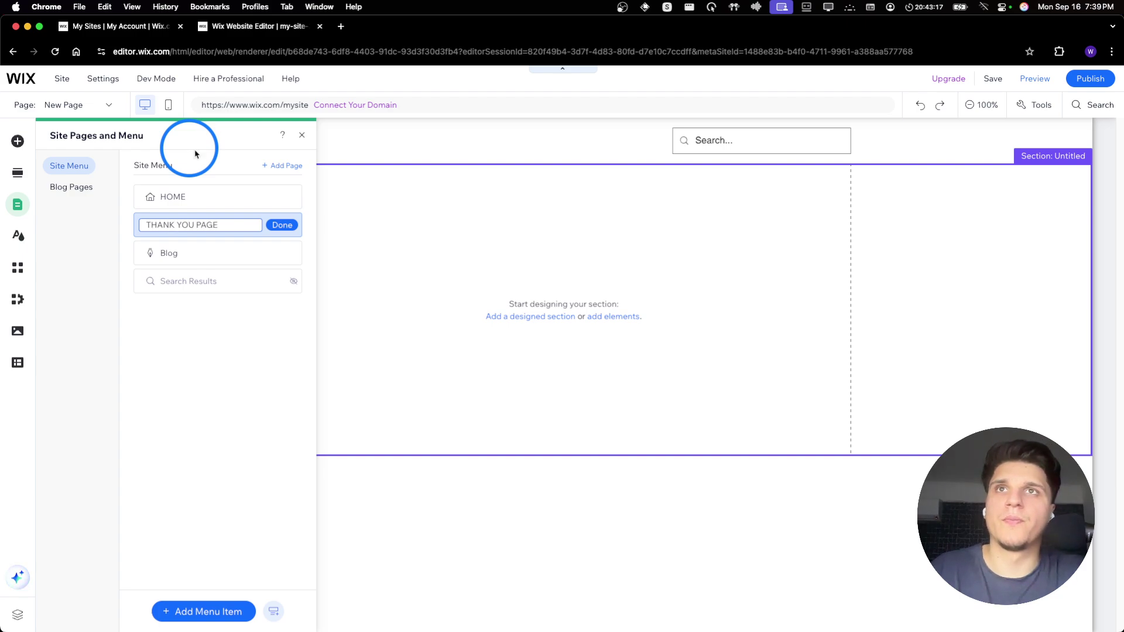
click(281, 225)
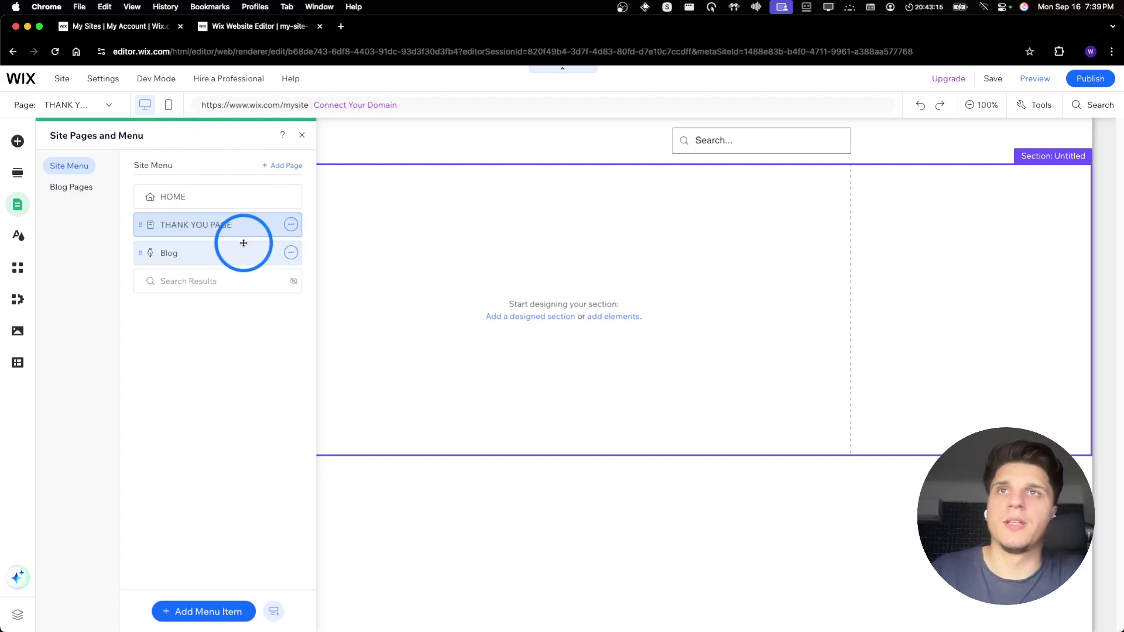
click(291, 224)
Set the THANK YOU PAGE URL slug to THANKYOUPAGE in its SEO settings
click(322, 223)
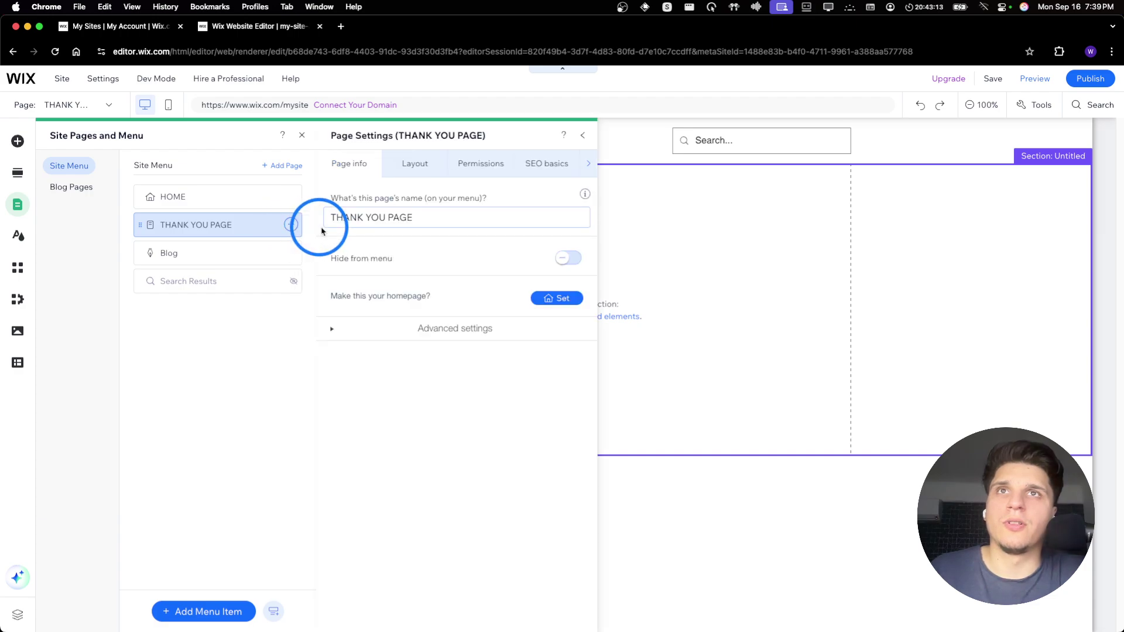
triple_click(385, 215)
click(533, 164)
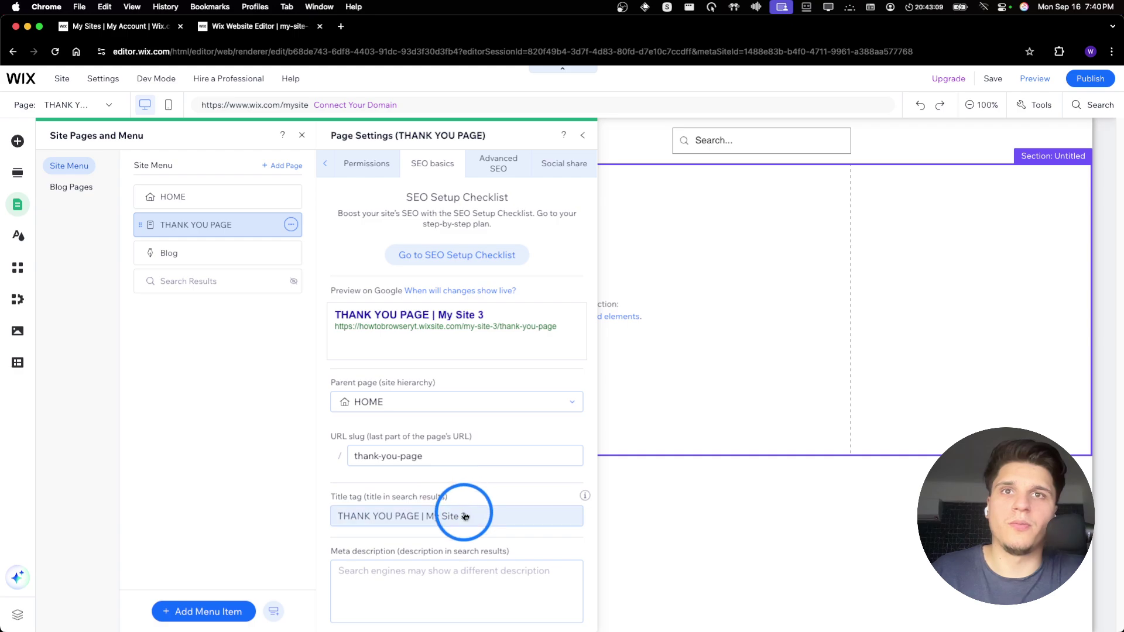
triple_click(458, 457)
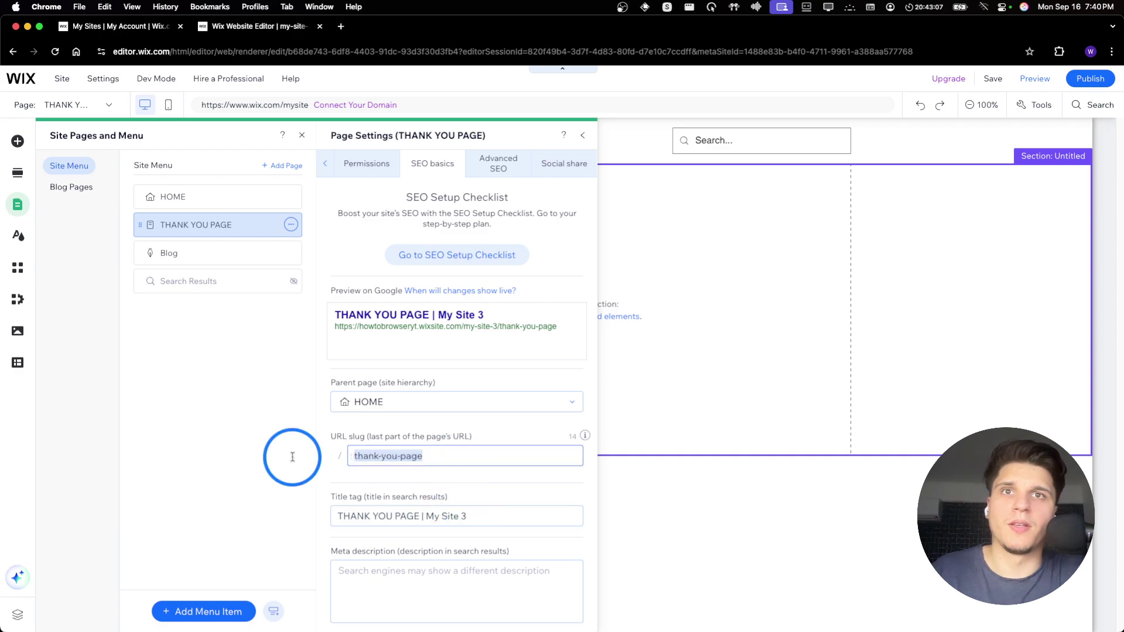
text(THANKYOUPAGE)
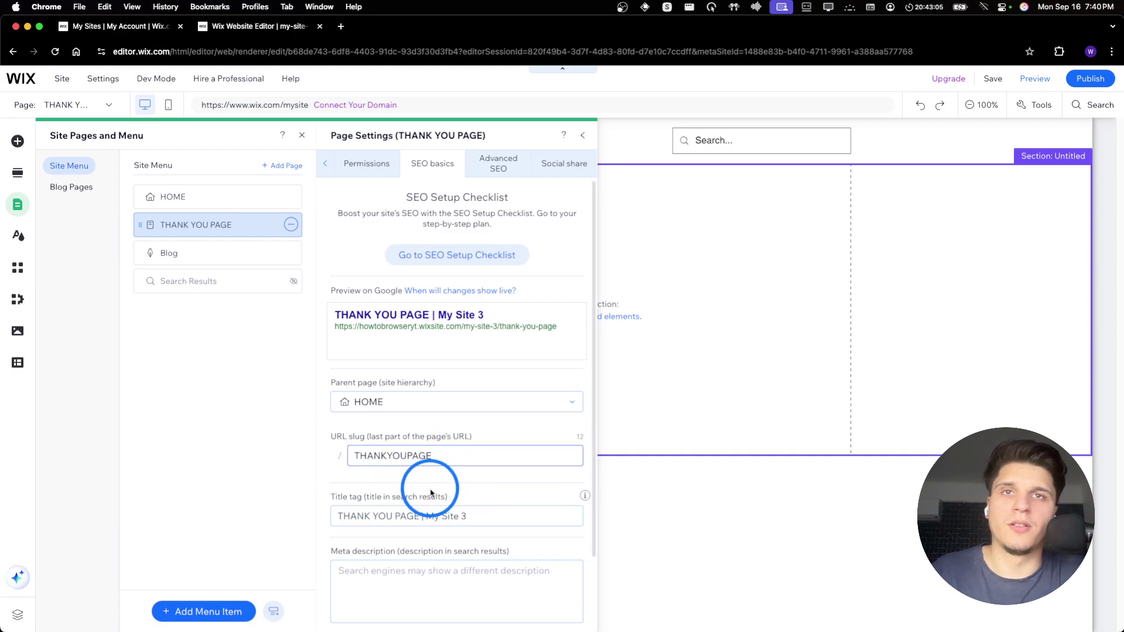
scroll(431, 494, down, 2)
scroll(445, 304, up, 2)
Give THANK YOU PAGE the No header & footer layout, keeping it shown in the menu
click(375, 172)
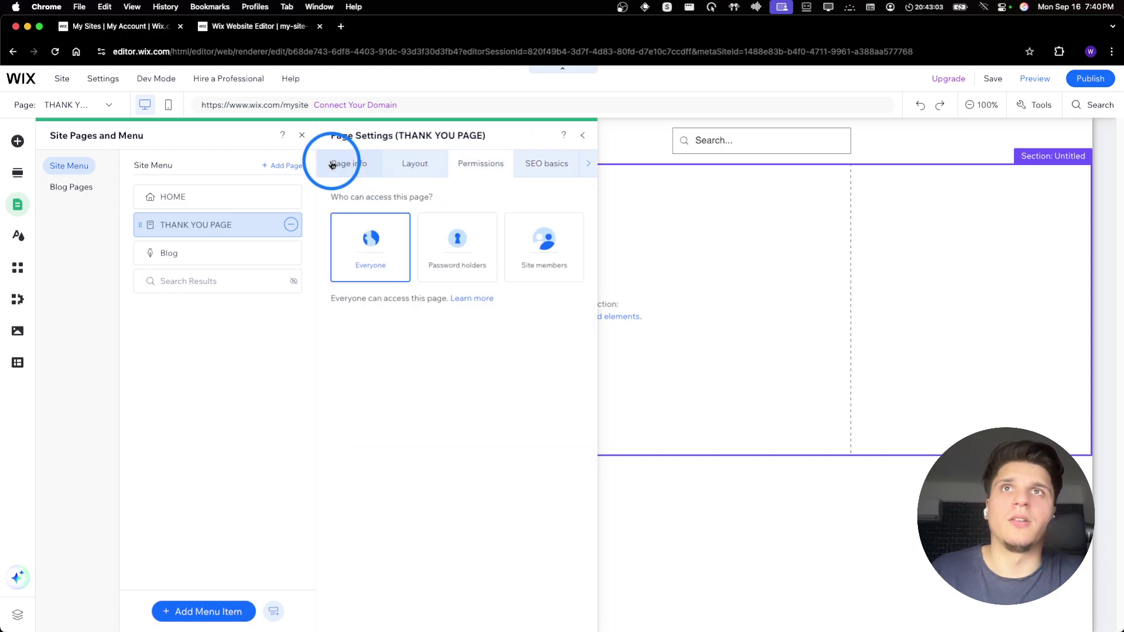
click(350, 164)
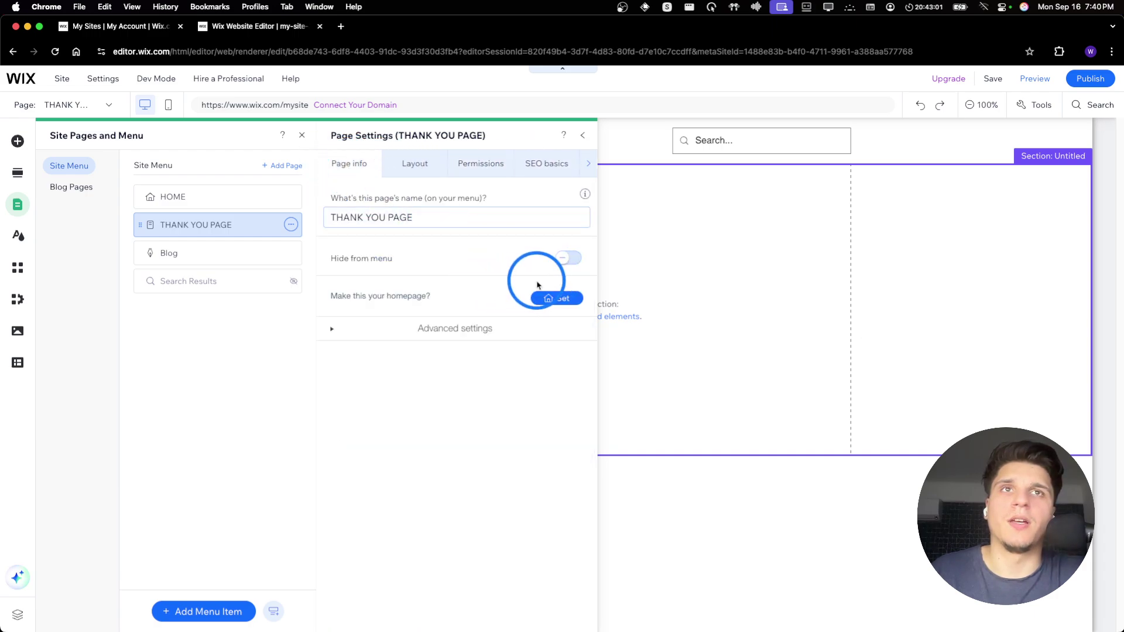
click(571, 258)
click(571, 257)
click(415, 167)
click(336, 278)
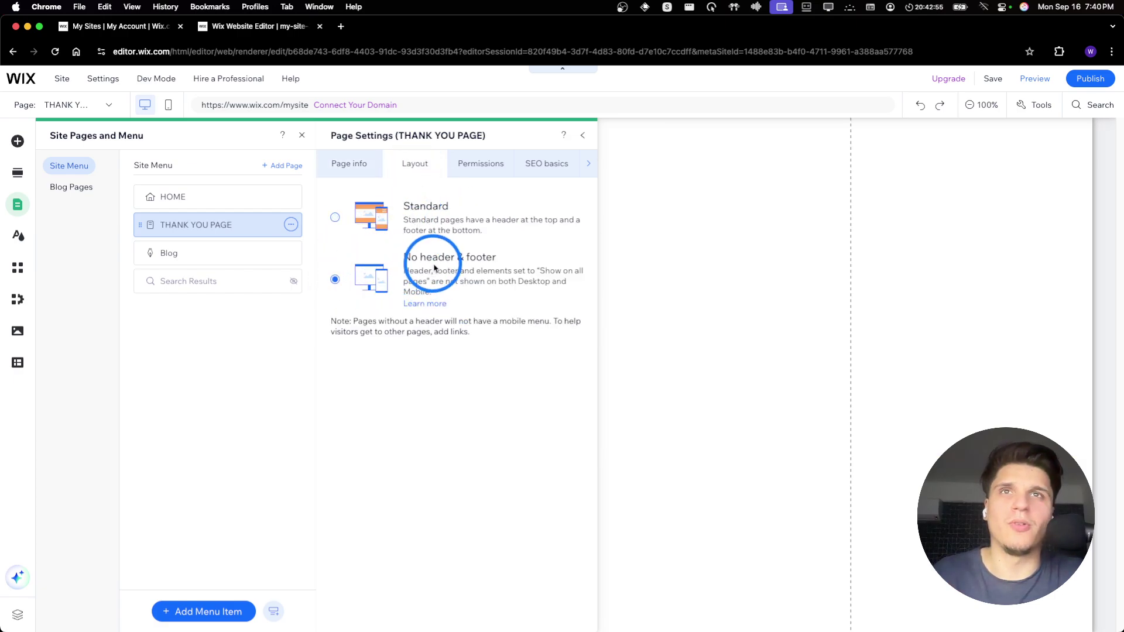
click(352, 170)
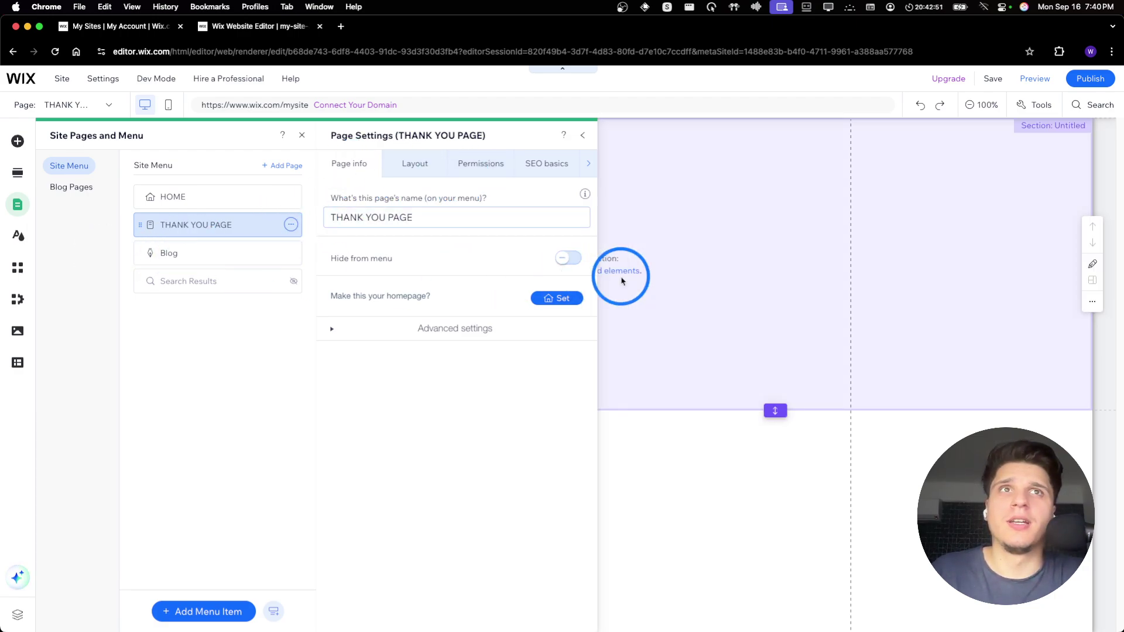
Add a Heading 1 text element to the Thank You page's blank section
click(622, 281)
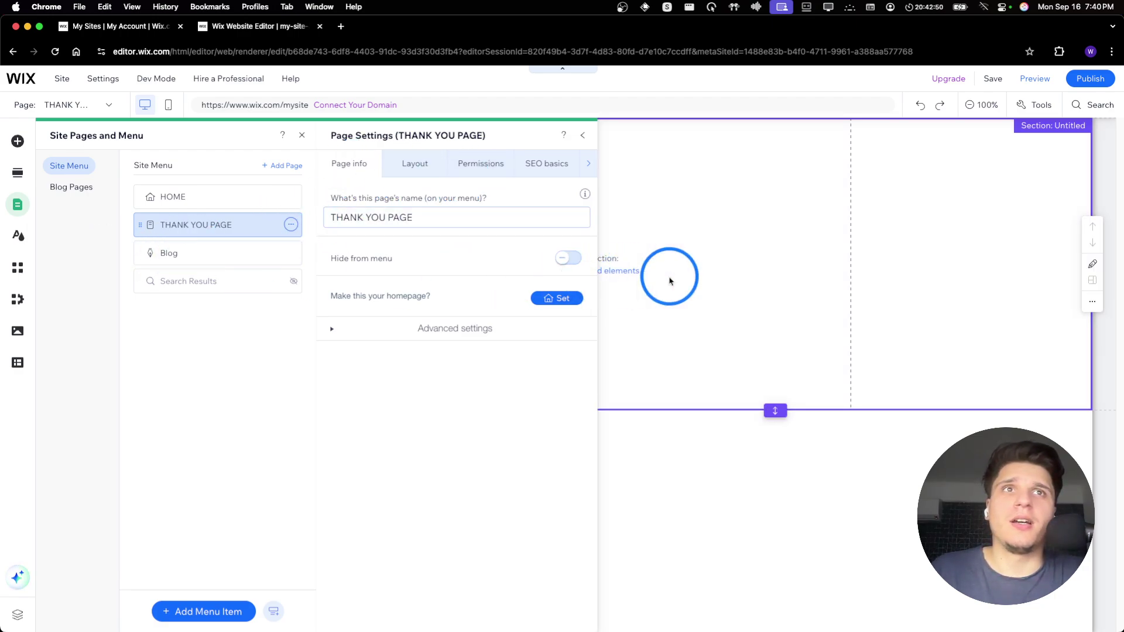
click(25, 135)
click(61, 184)
click(57, 165)
click(269, 212)
Change the heading text to 'Thank you for reaching out!'
double_click(470, 267)
text(thA)
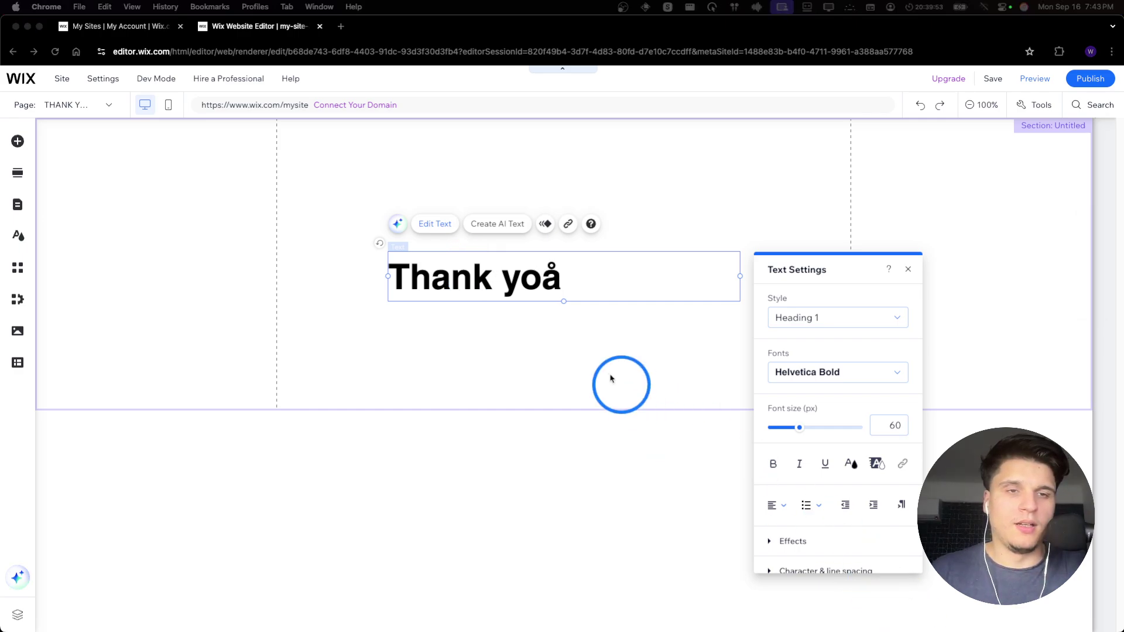
double_click(530, 278)
key(BackSpace)
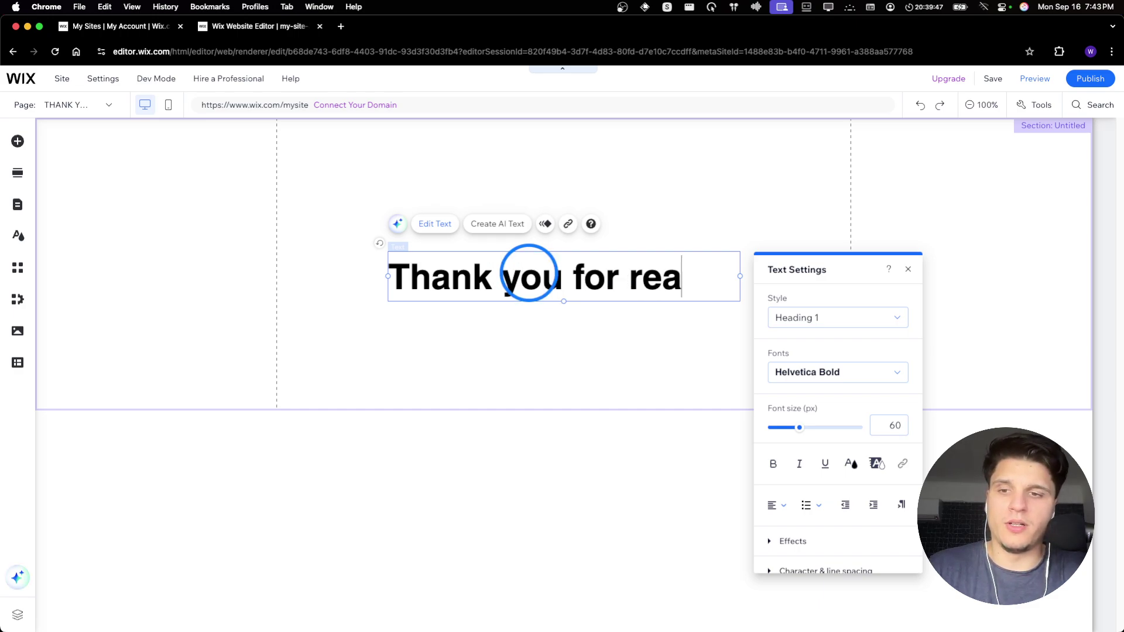
text(you for reaching out!)
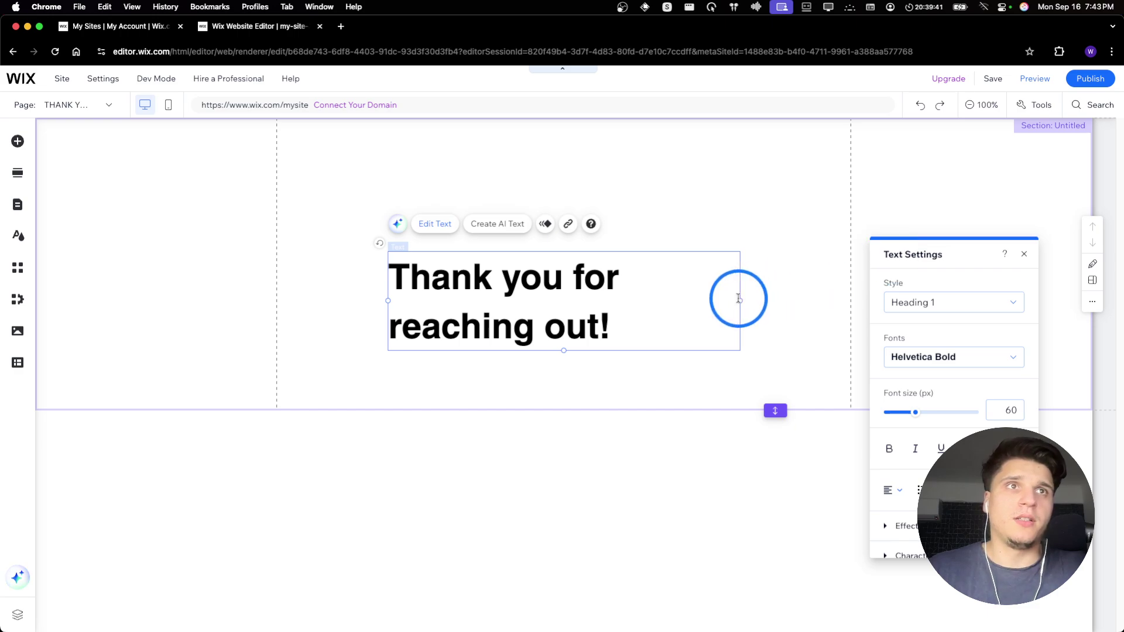
Center the heading, widen its text box, and drag it to the top of the section
click(893, 491)
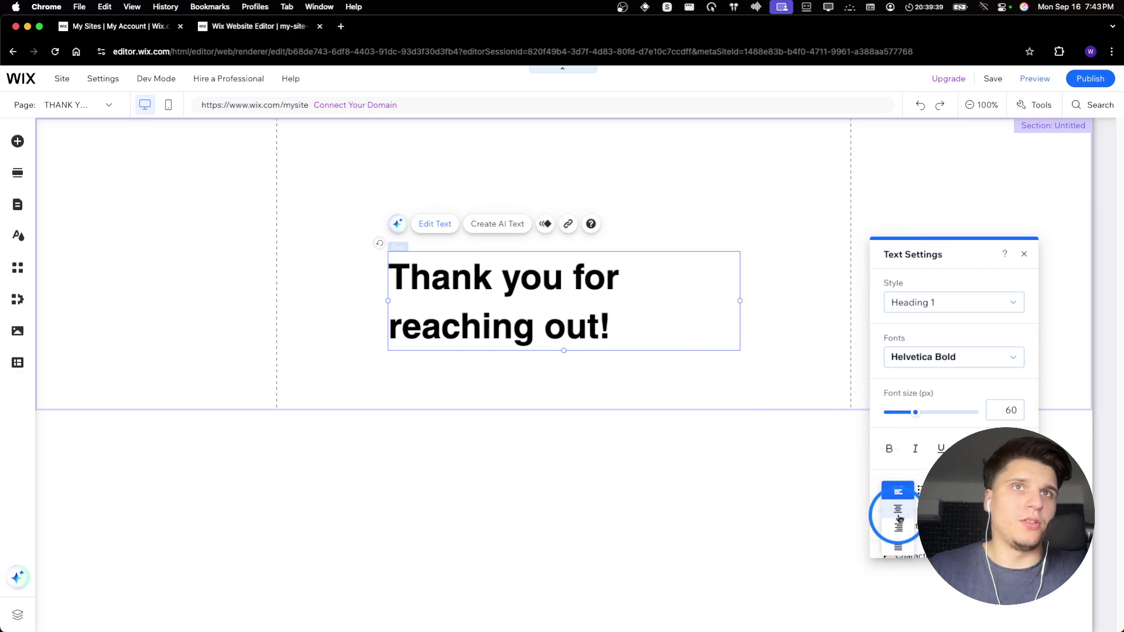
click(898, 509)
drag(602, 346, 792, 300)
click(383, 294)
drag(546, 317, 524, 184)
Try several theme colours for the section background, finally leaving it white
click(504, 328)
click(467, 301)
click(476, 263)
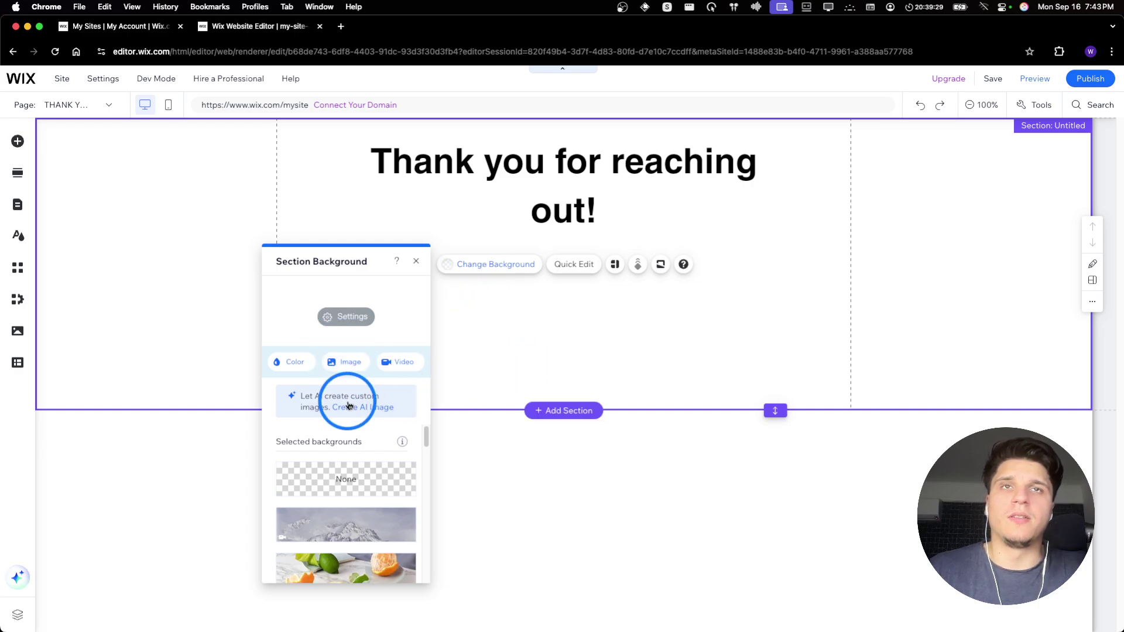
scroll(343, 433, down, 5)
scroll(344, 432, up, 5)
click(289, 362)
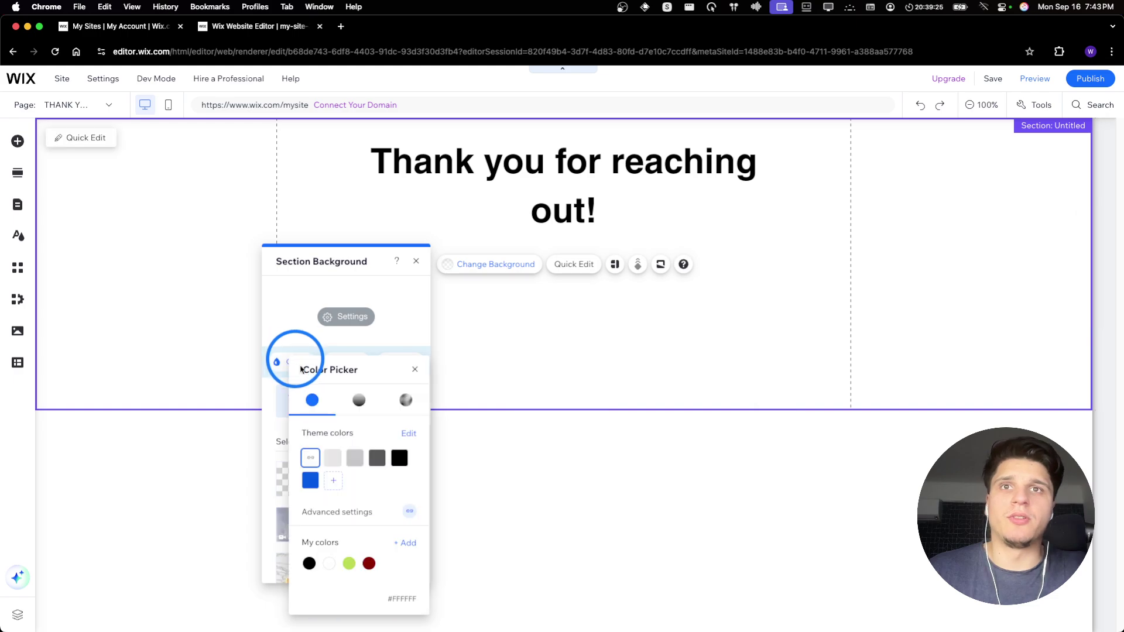
click(356, 458)
click(385, 462)
click(398, 459)
click(378, 459)
click(353, 461)
click(312, 460)
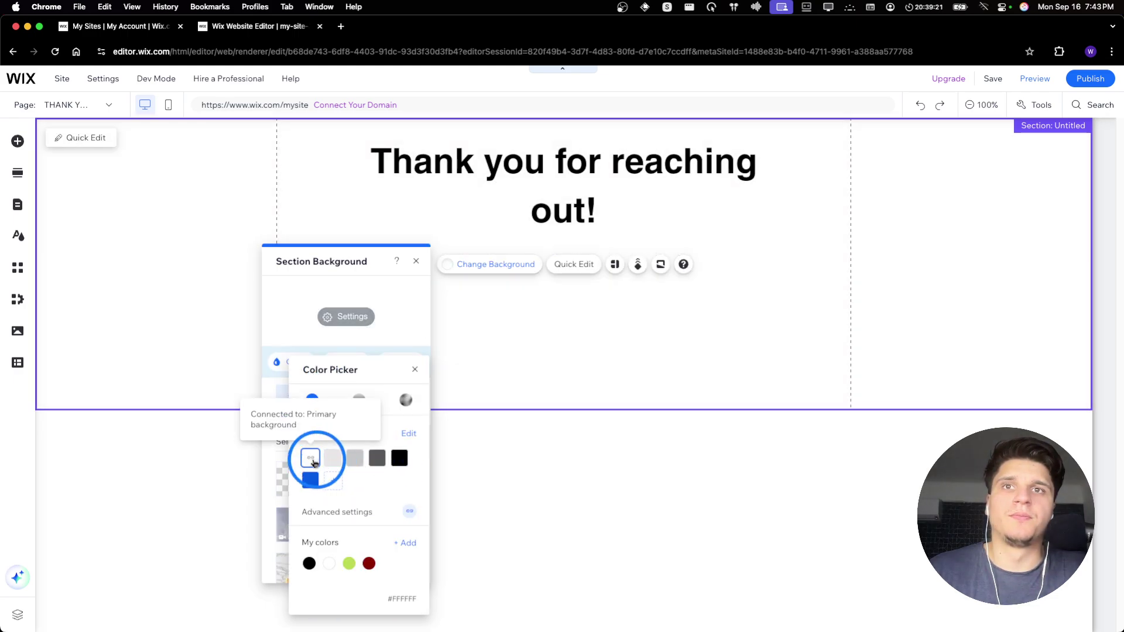
click(547, 497)
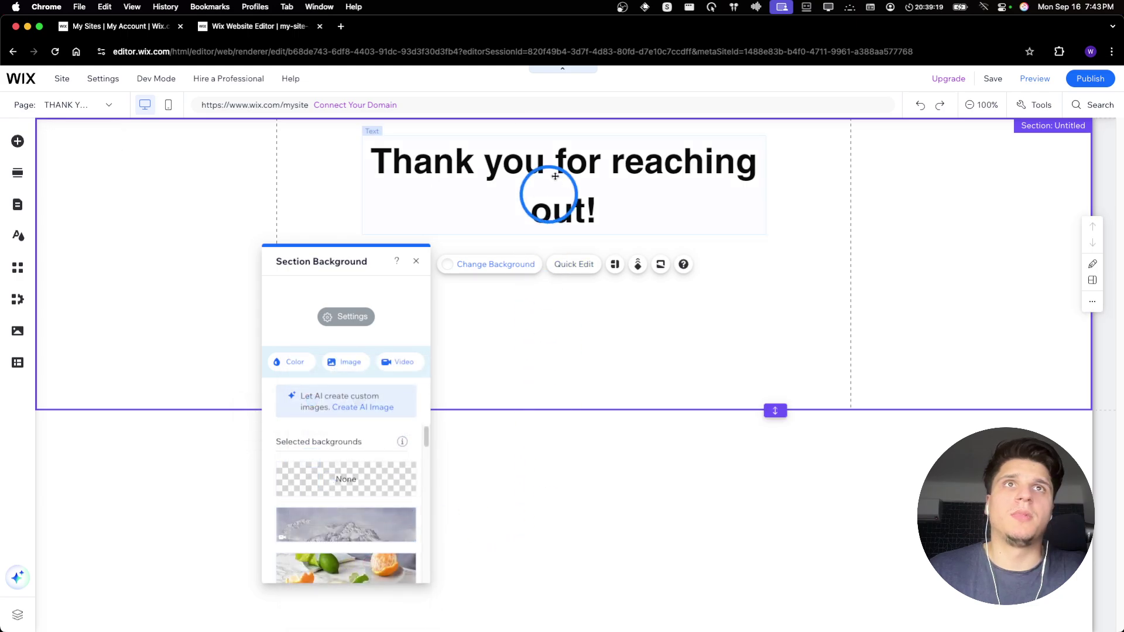
Drag the heading a little lower within the Thank You page section
drag(571, 161, 567, 225)
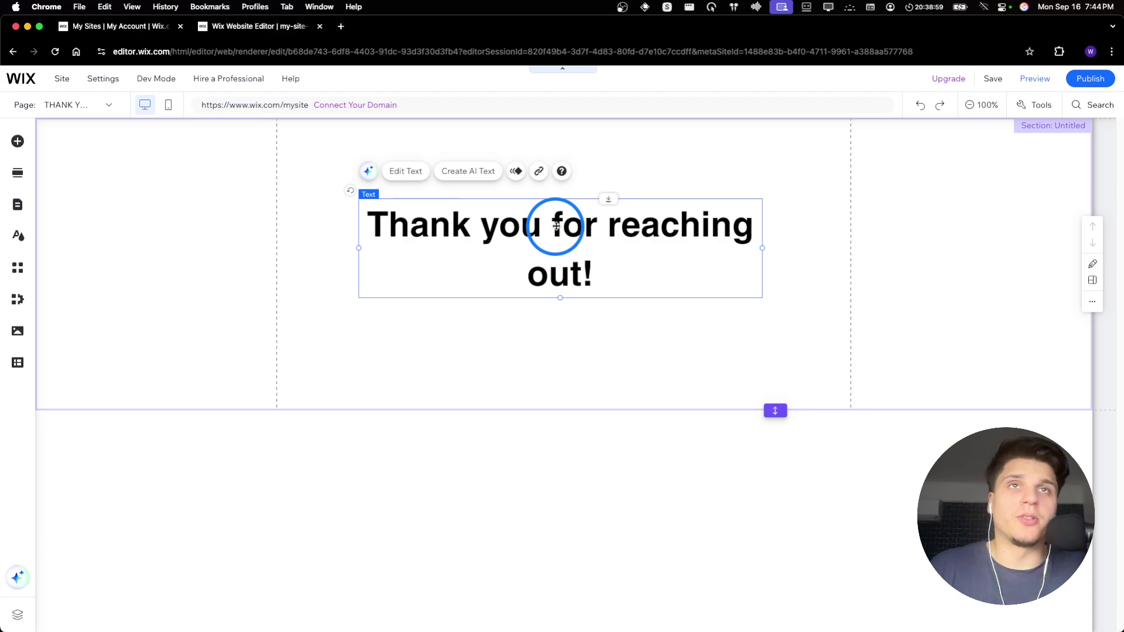
drag(556, 226, 556, 242)
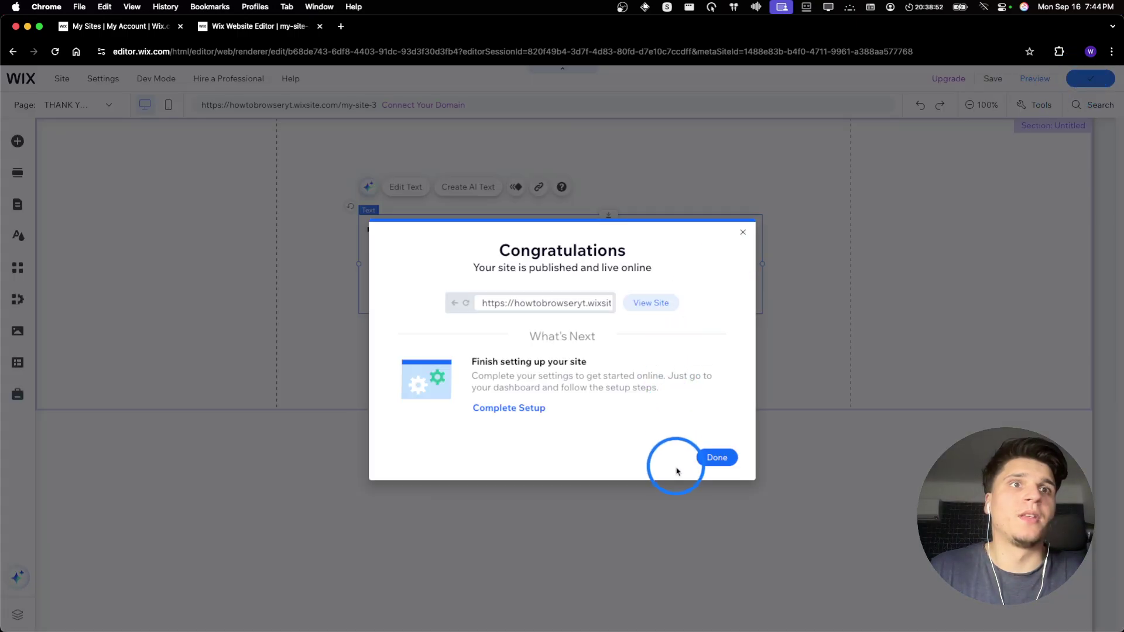
Lower the heading on the mobile layout, then switch back to desktop view
click(715, 458)
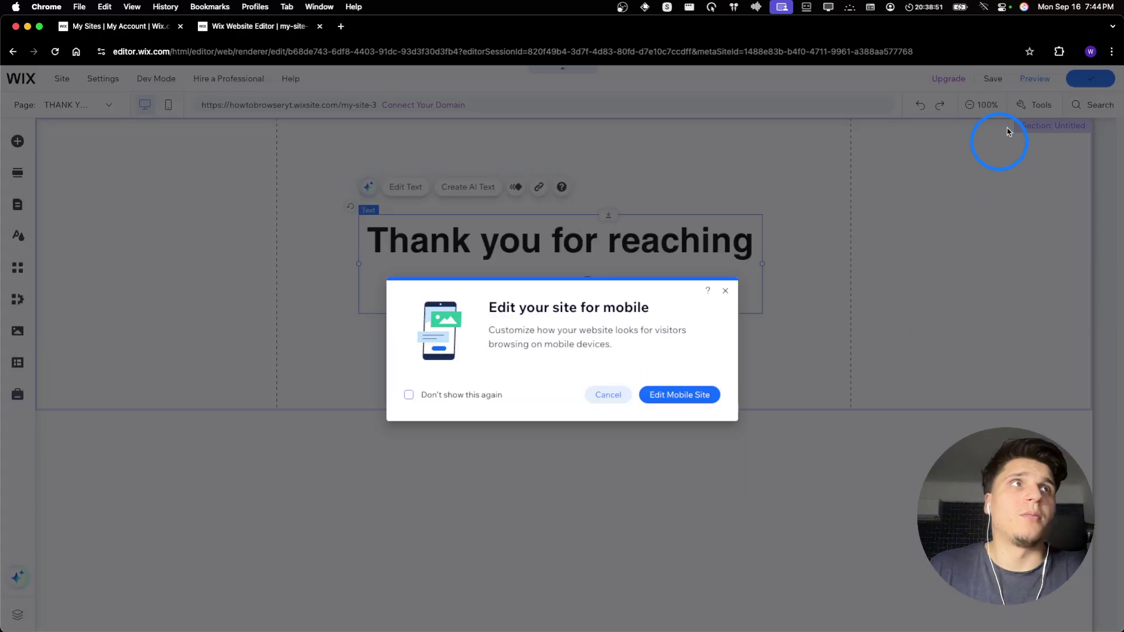
click(725, 291)
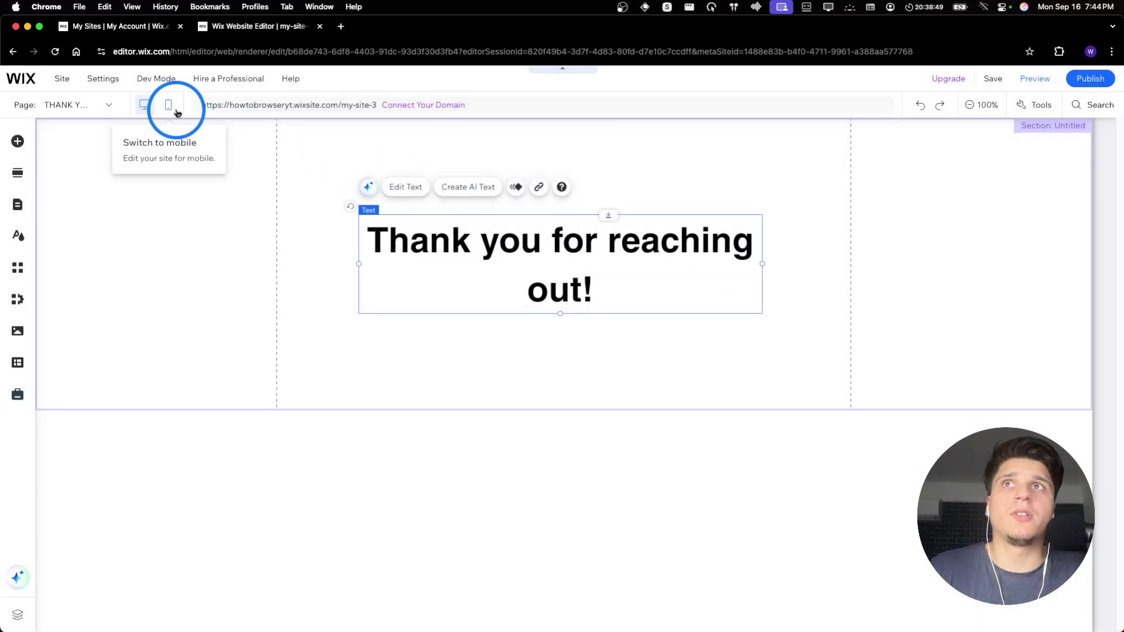
click(169, 104)
drag(557, 175, 728, 190)
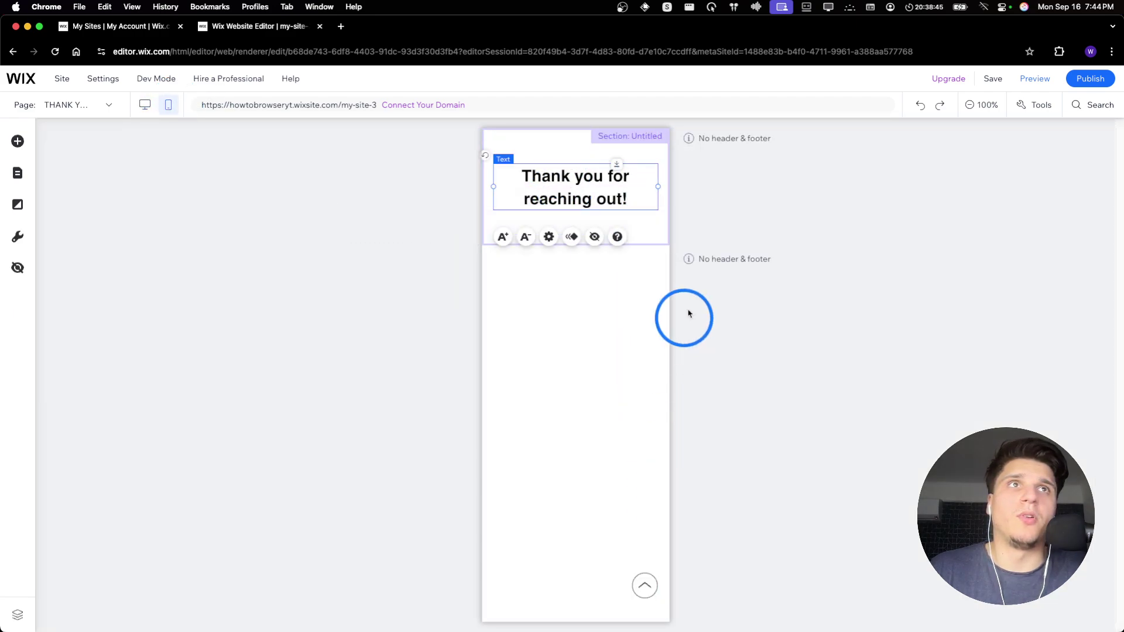
click(145, 105)
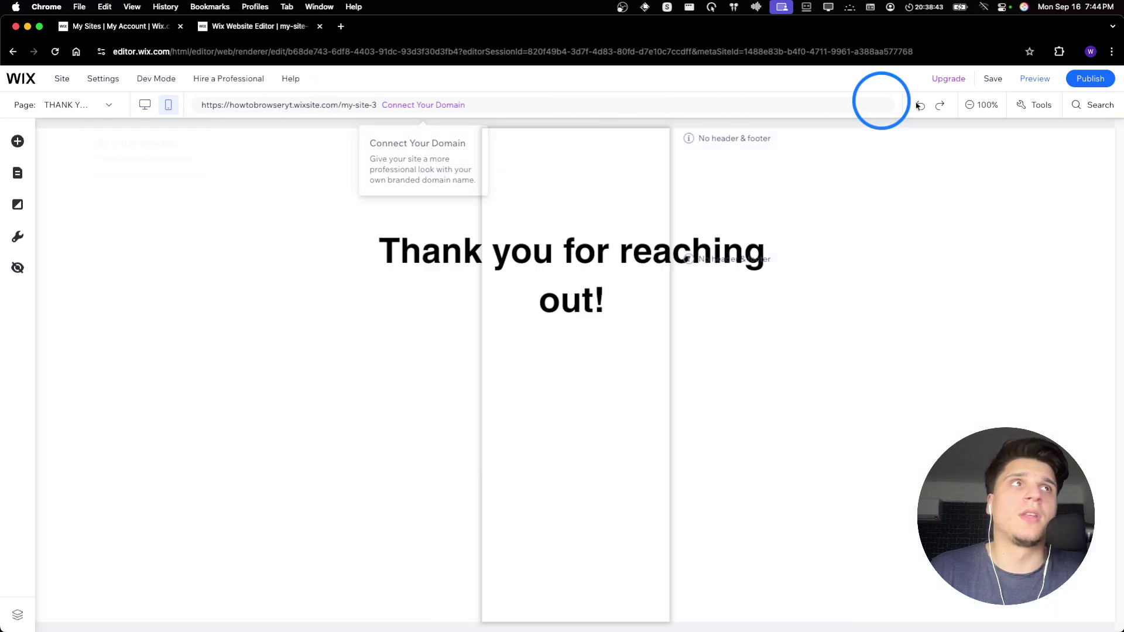
Republish the site and view the live site, then return to the editor
click(1079, 78)
click(661, 305)
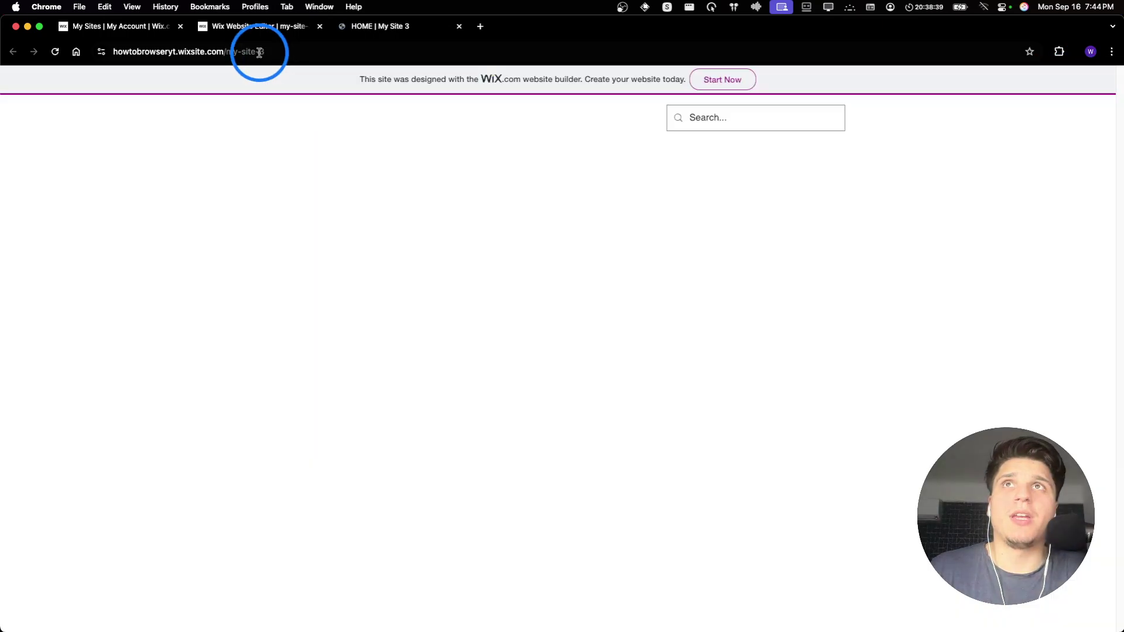
click(252, 29)
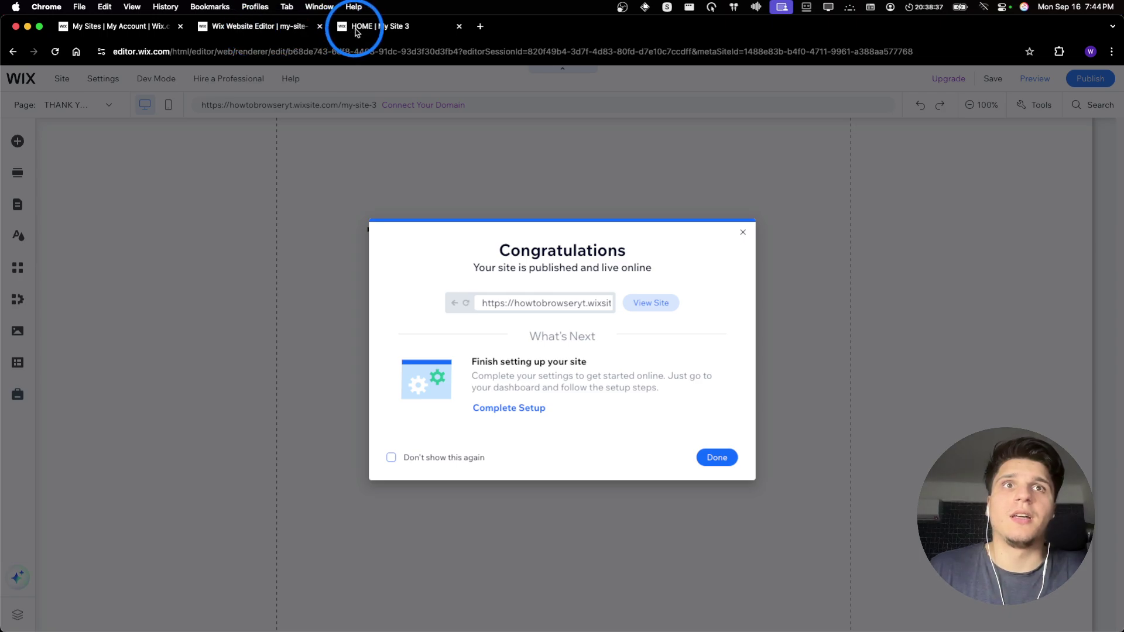
Close the live site tab, dismiss the publish confirmation and glance at the pages list
click(410, 28)
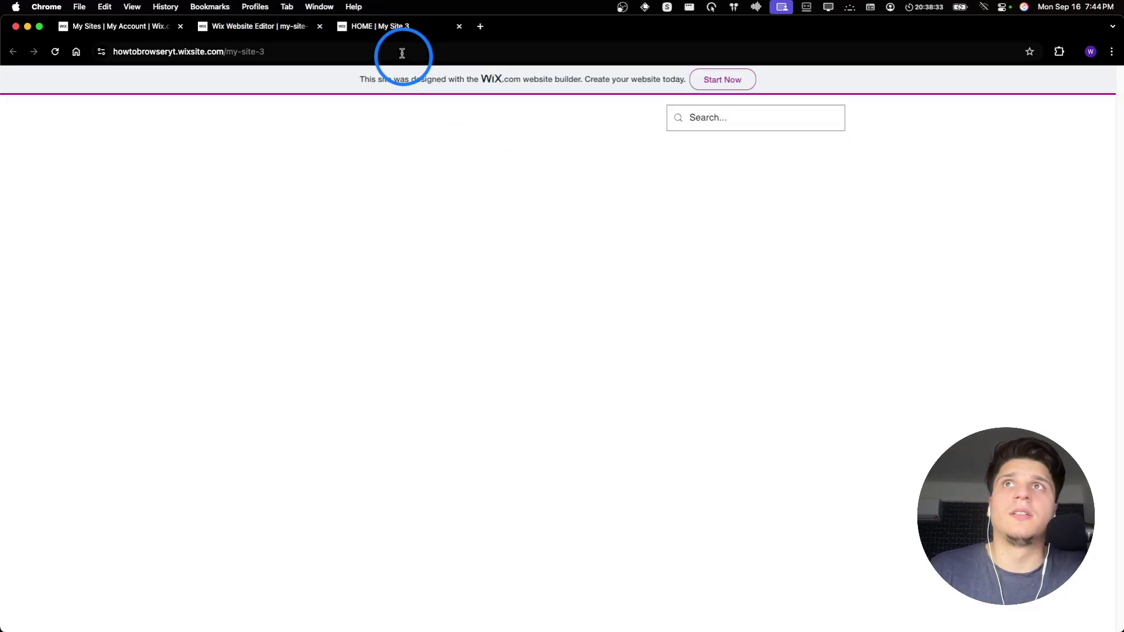
click(459, 27)
click(742, 232)
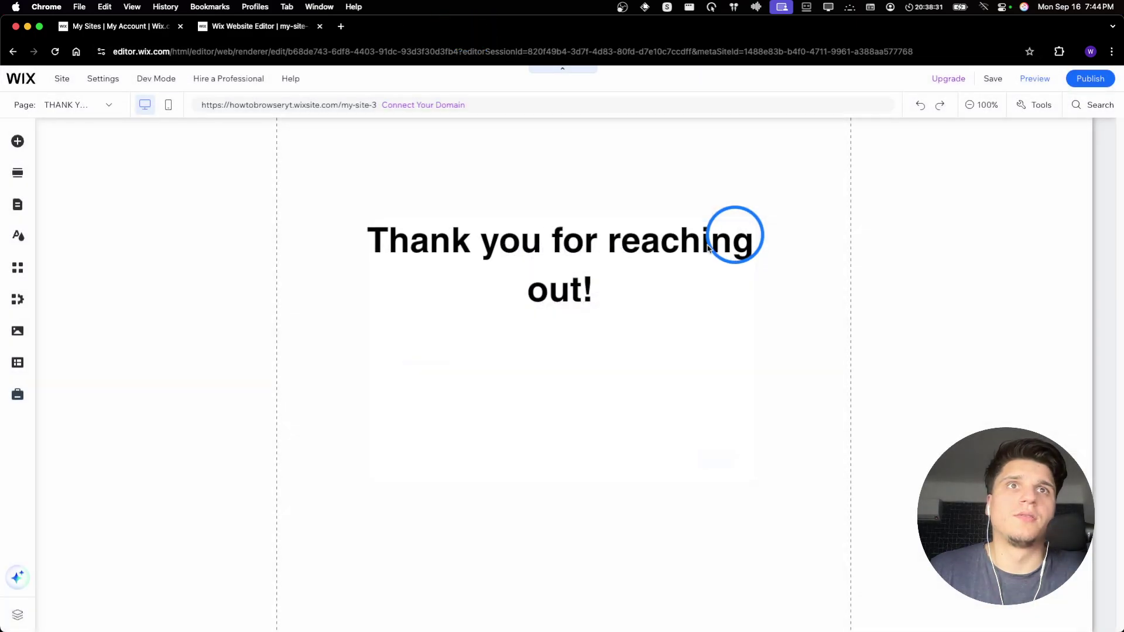
click(17, 210)
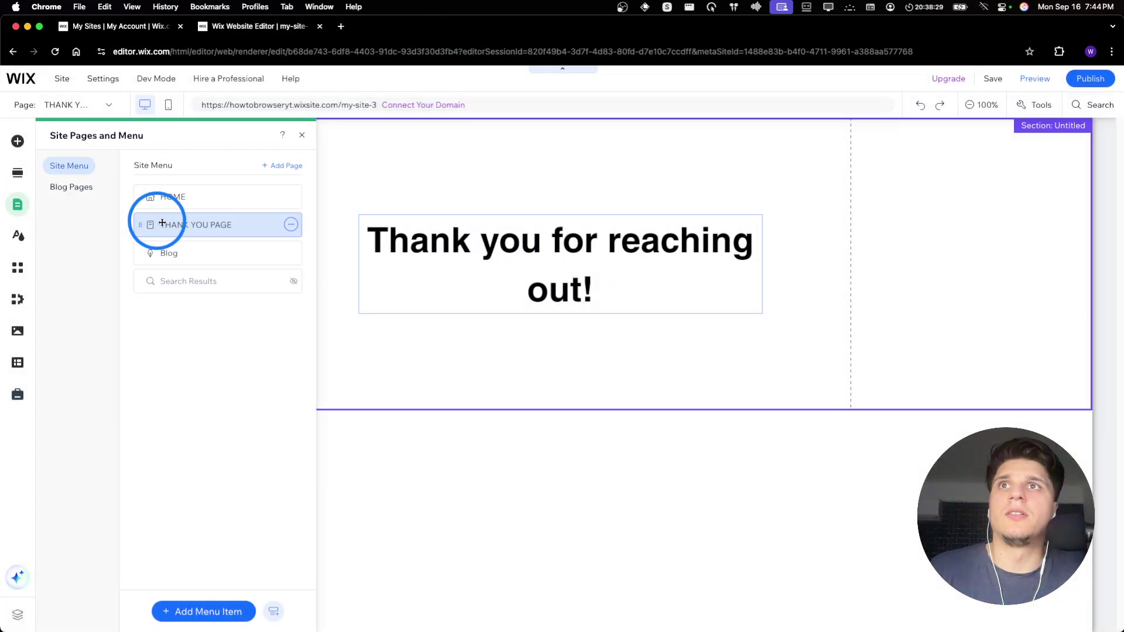
click(452, 239)
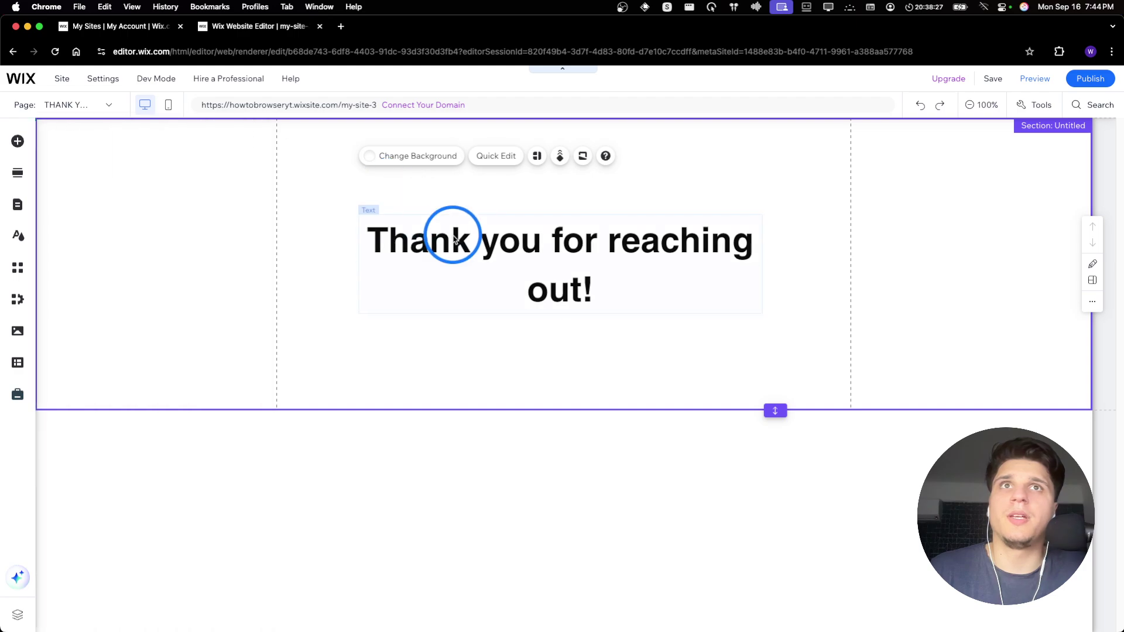
Republish the latest changes and preview the page as visitors see it
click(1090, 78)
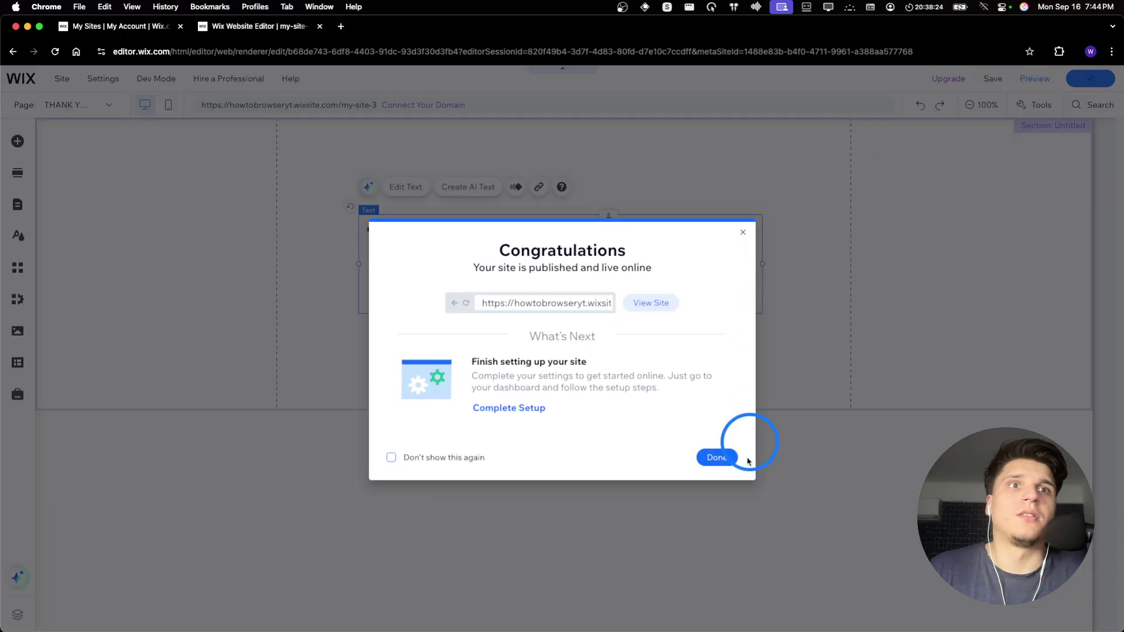
click(729, 458)
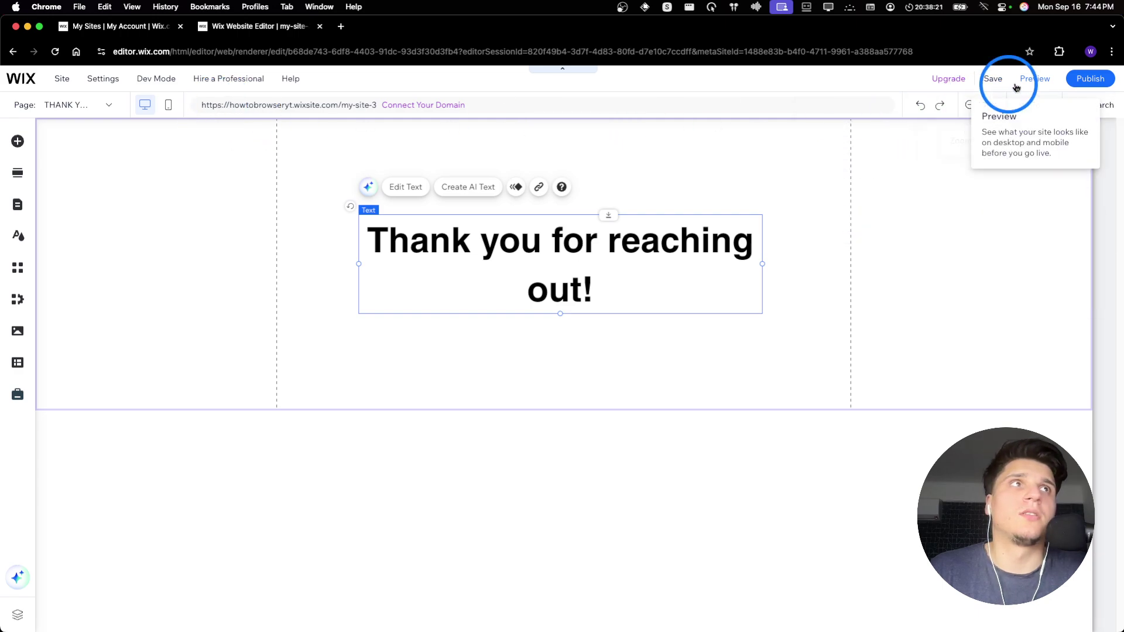
click(1032, 79)
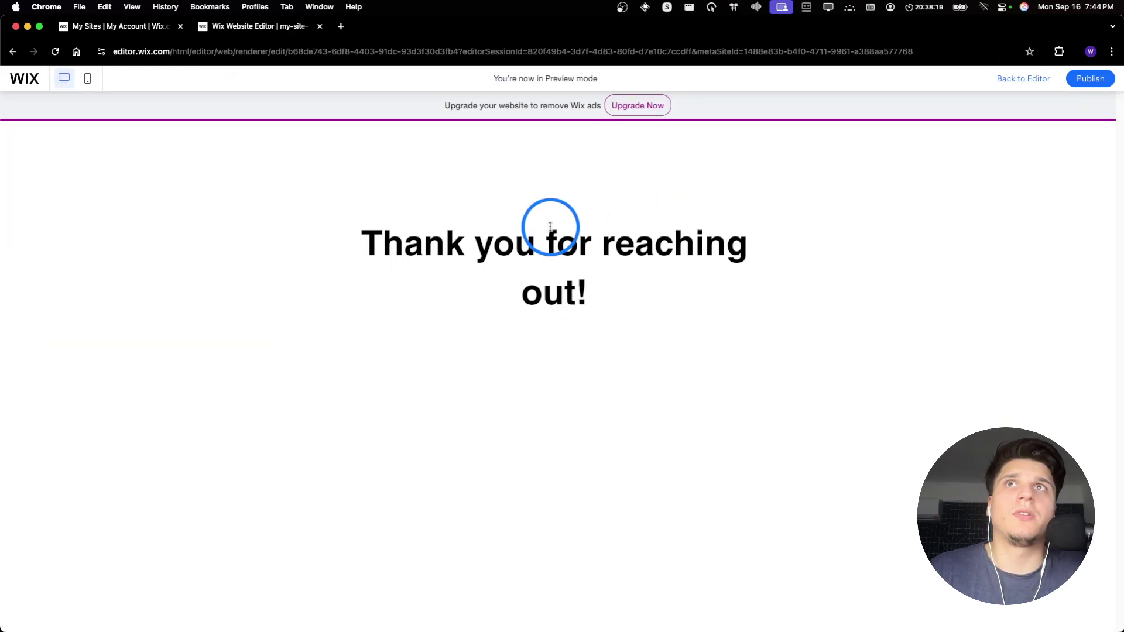
click(1037, 78)
View the live site in a new tab, reload its address, then close that tab
mouse_move(1085, 88)
click(1005, 160)
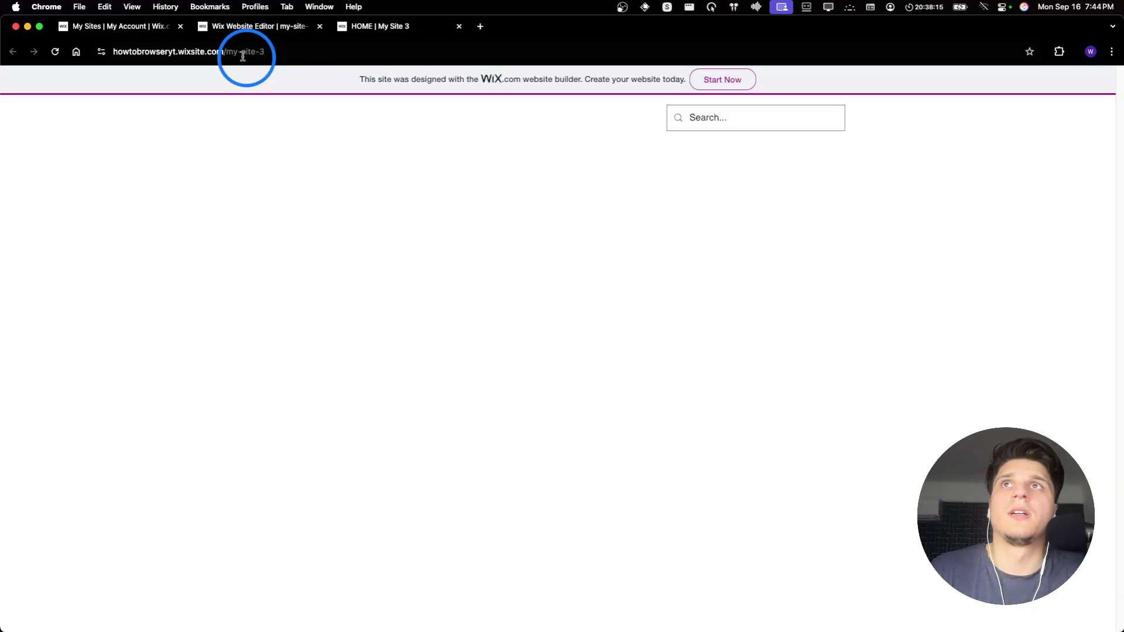
click(243, 56)
click(724, 111)
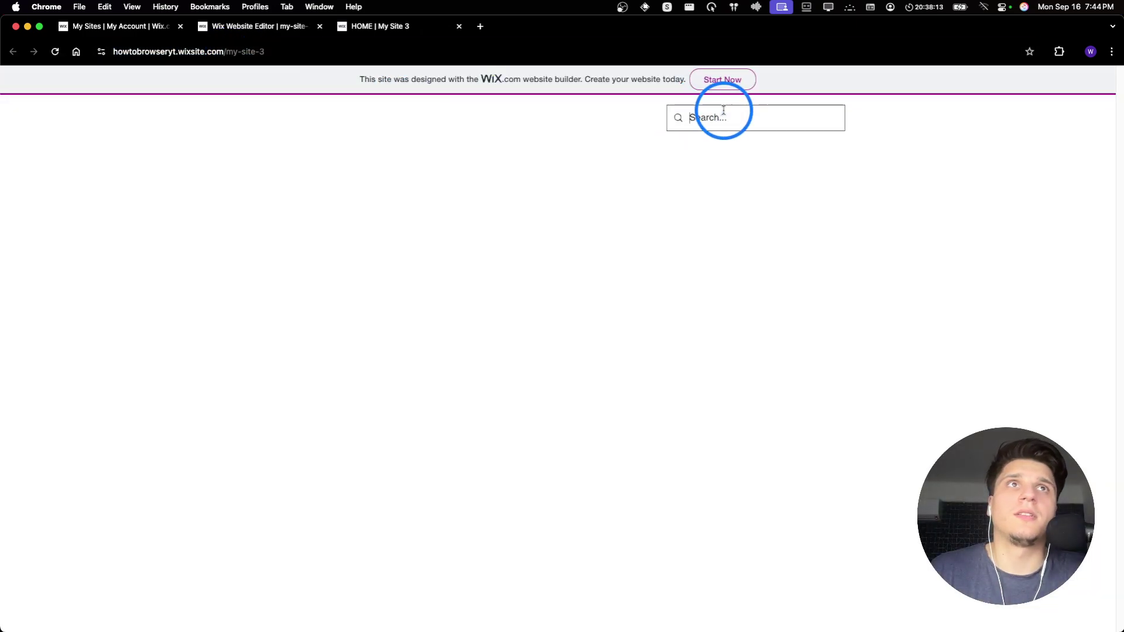
click(451, 47)
key(Escape)
click(451, 49)
key(Return)
click(459, 26)
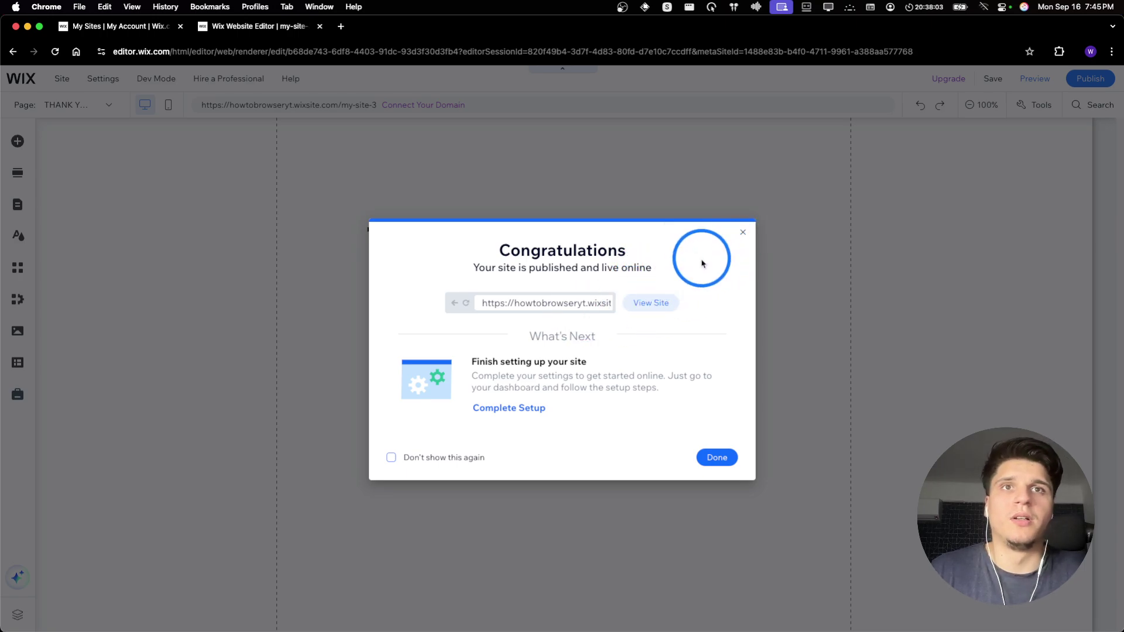
Dismiss the congratulations message and open the THANK YOU PAGE settings from Pages & Menu
click(741, 236)
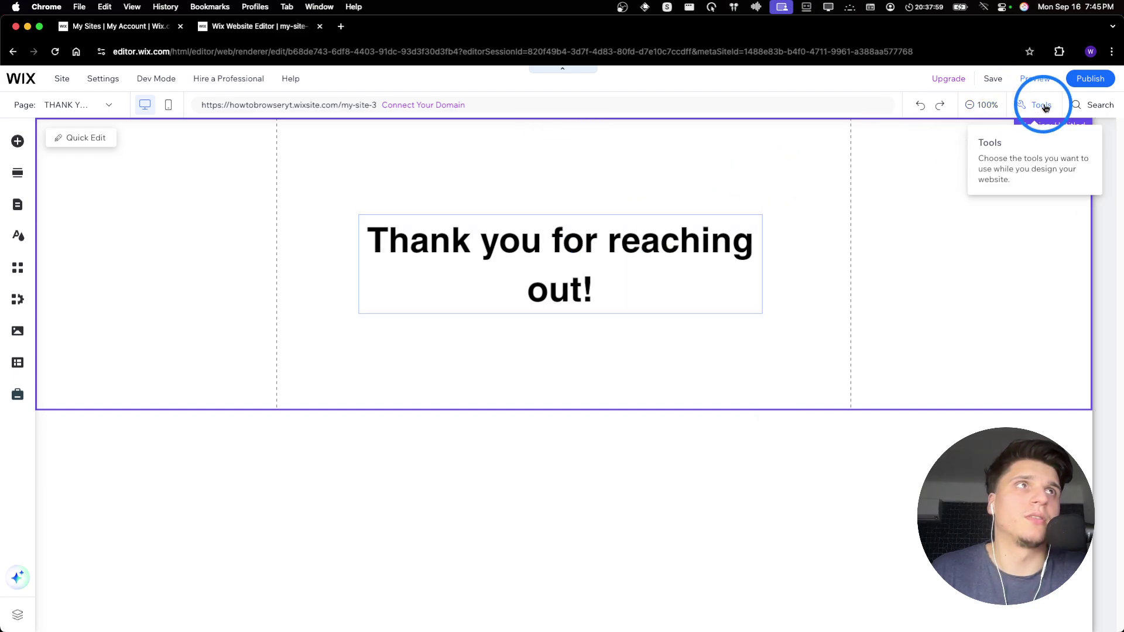
click(11, 201)
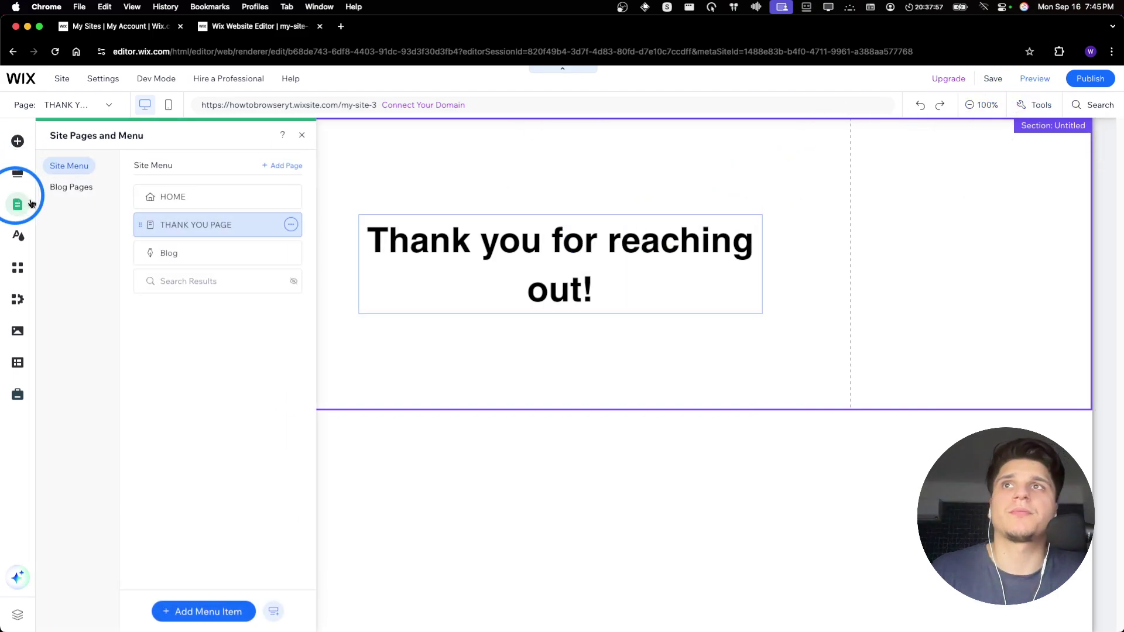
click(291, 224)
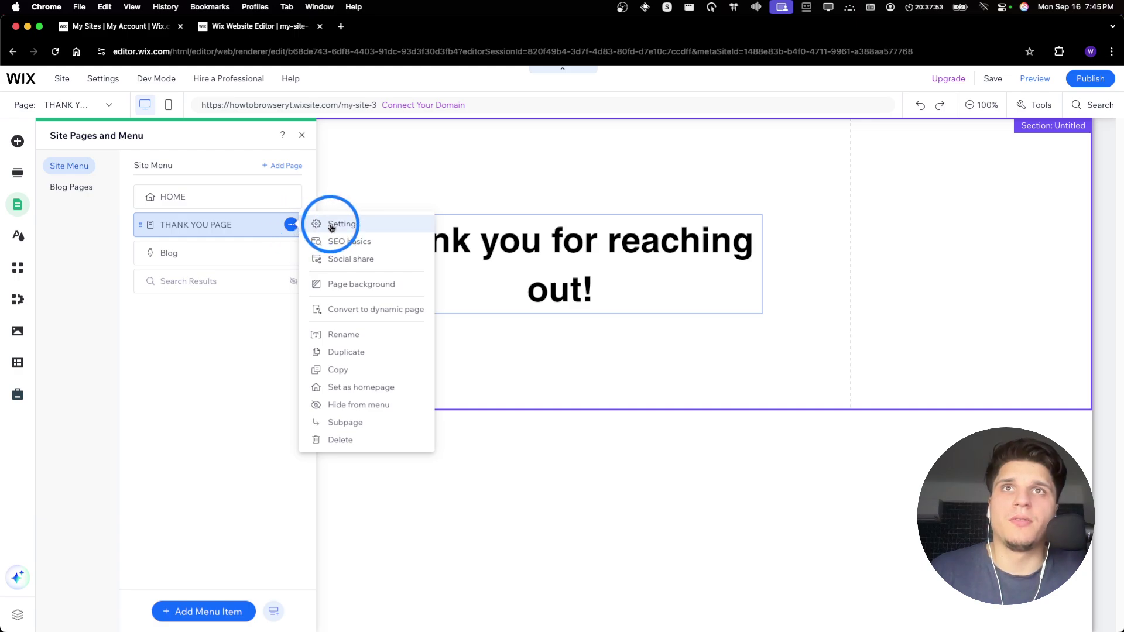
click(329, 257)
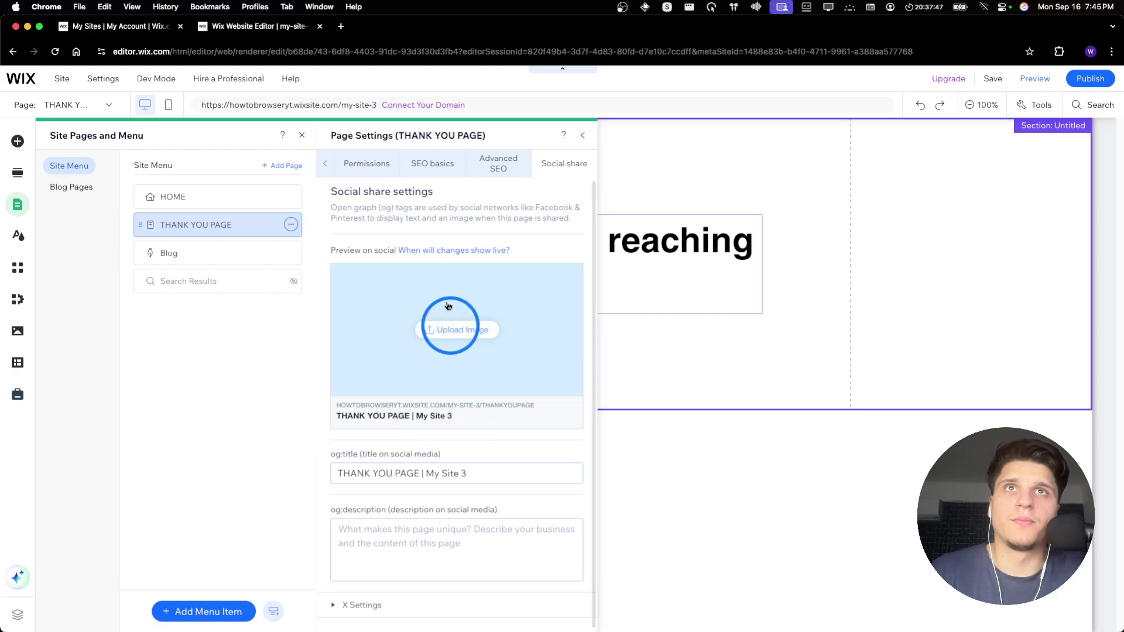
Browse the Advanced SEO and Basic Info tabs, close the settings, then pick the Blog page
click(490, 164)
click(325, 163)
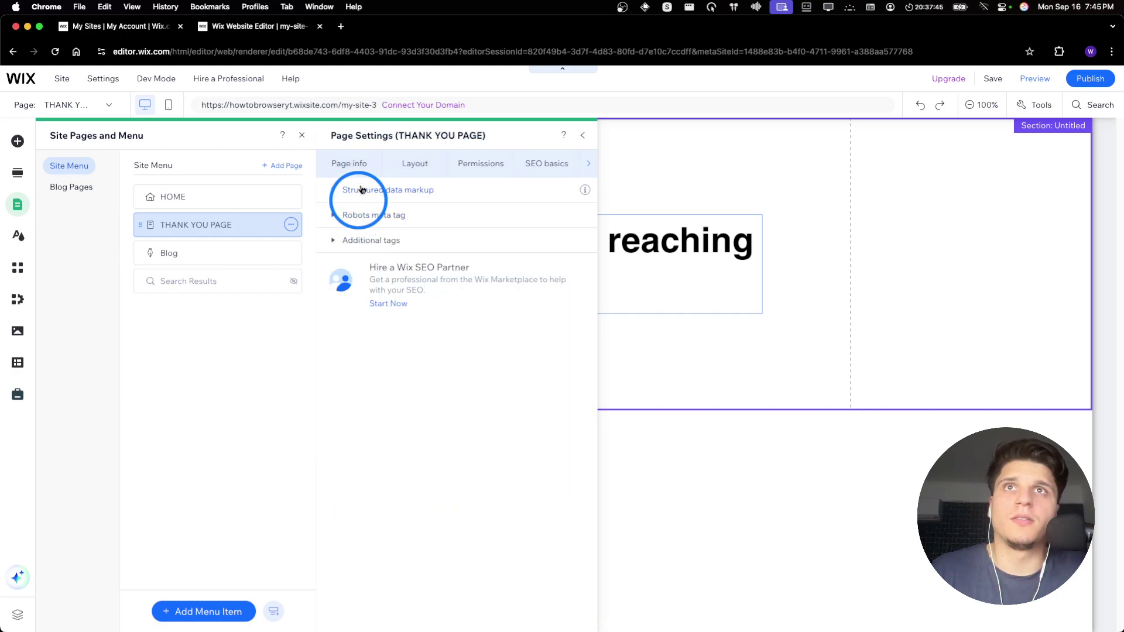
click(347, 164)
click(403, 330)
click(583, 138)
click(287, 253)
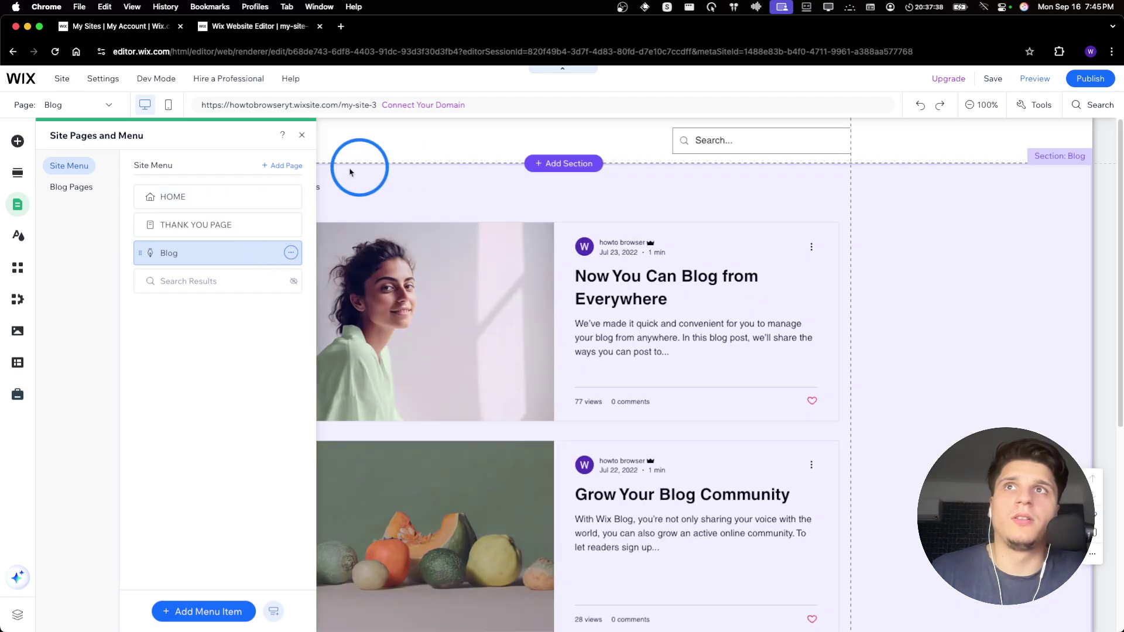
Switch to the HOME page, select its header and reopen the site pages list
click(189, 196)
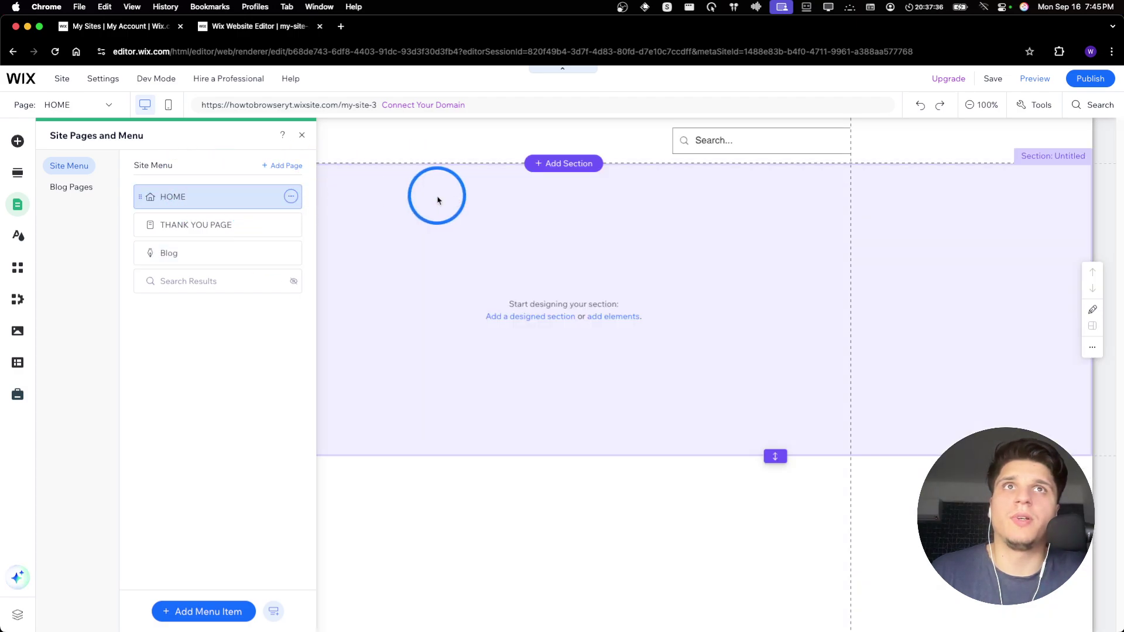
click(456, 171)
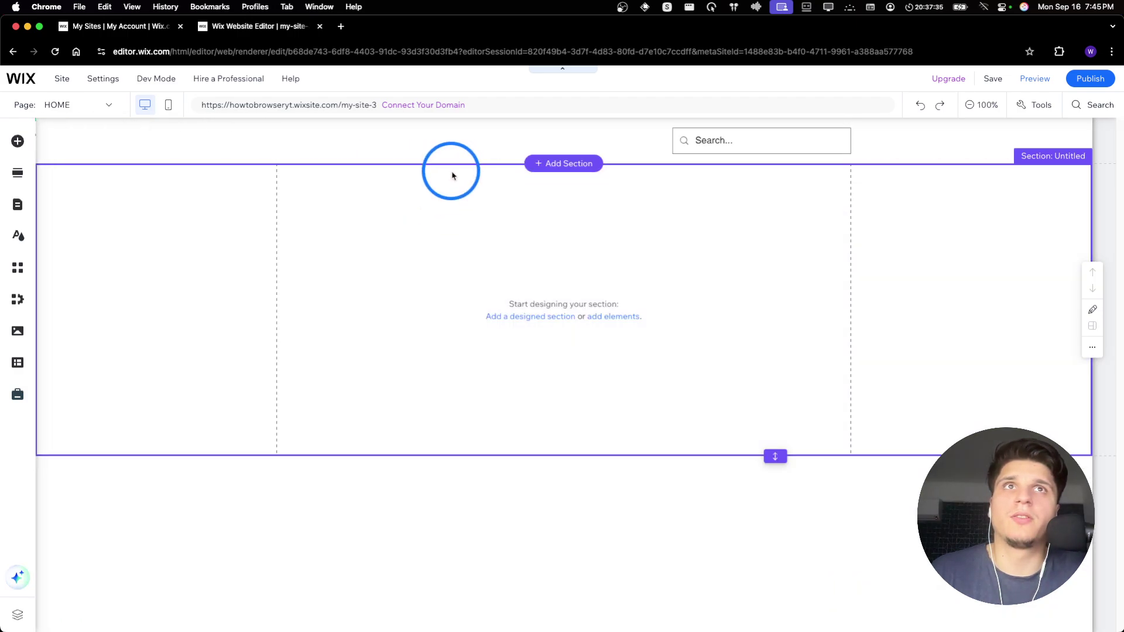
click(465, 143)
click(17, 204)
Check the HOME page's Layout settings, close them and reopen the site pages list
click(291, 197)
click(323, 195)
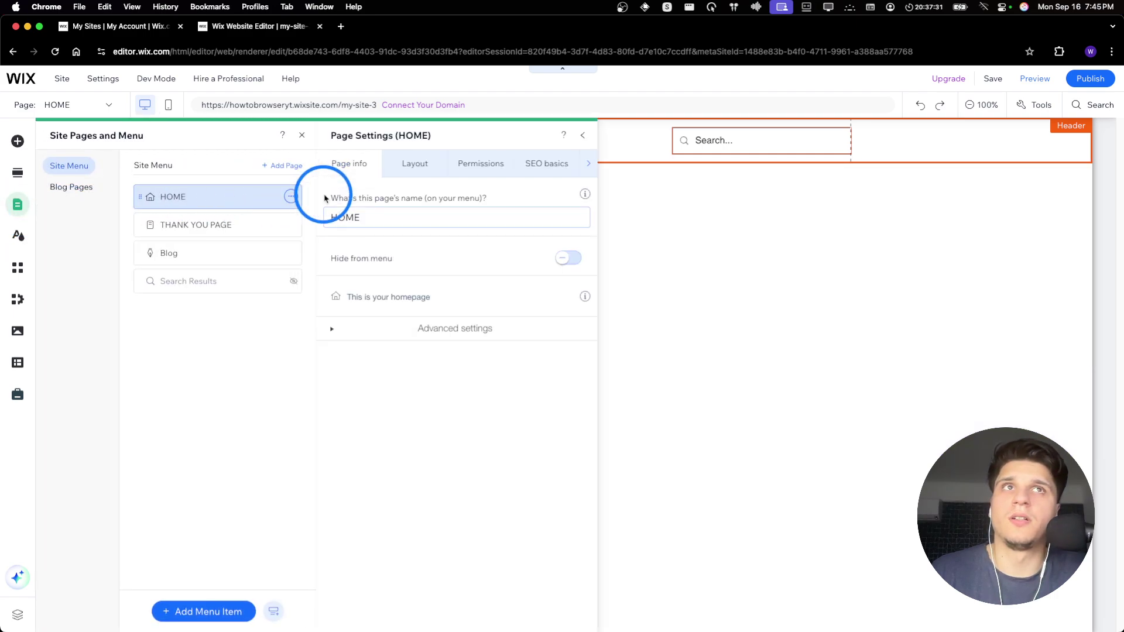
click(432, 176)
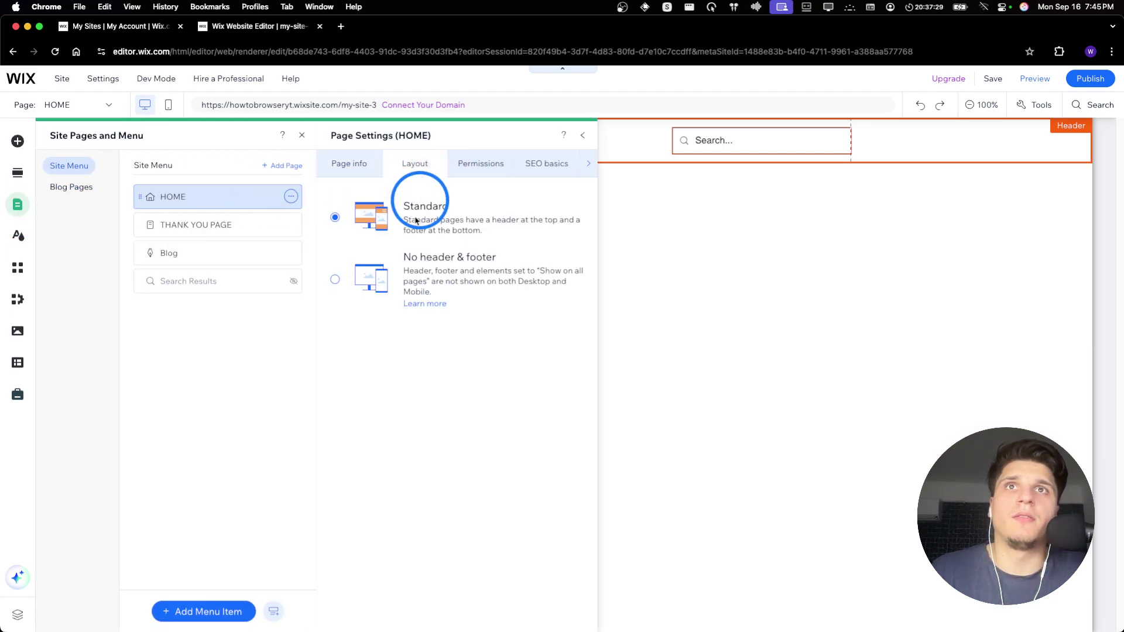
click(581, 135)
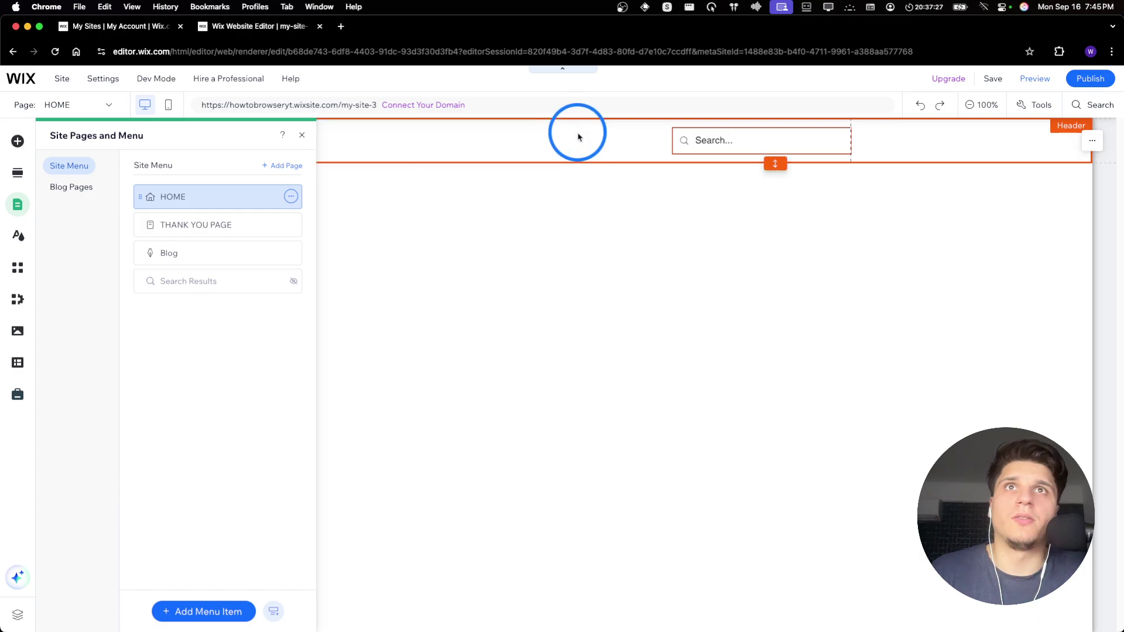
click(302, 136)
click(7, 205)
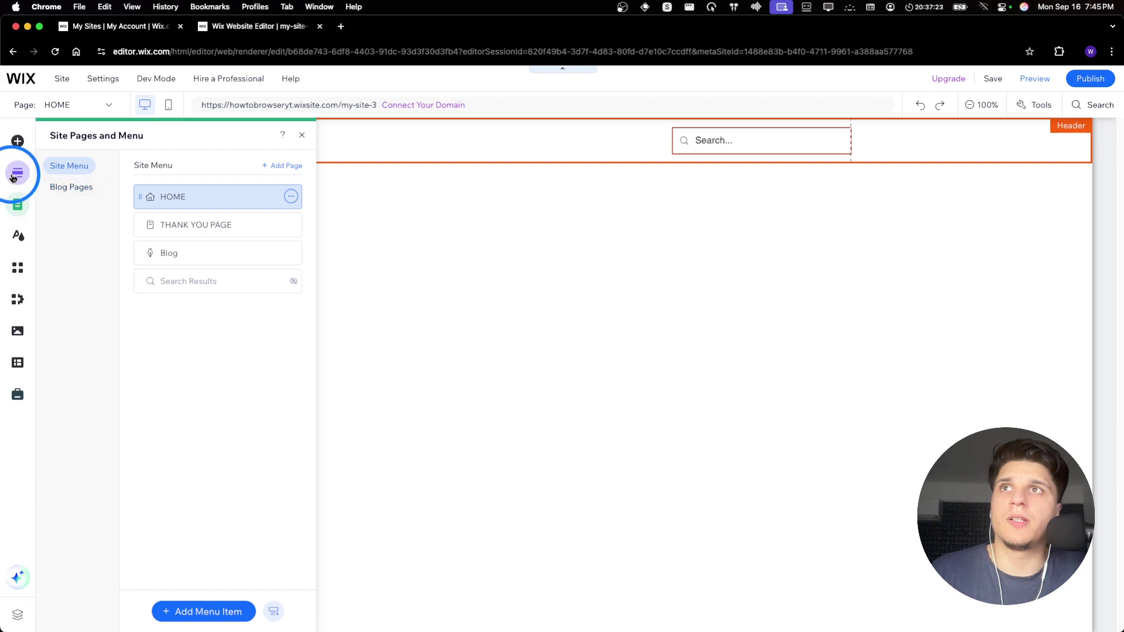
Drag a Themed Menu from Add Elements > Menu & Anchor into the header
click(17, 141)
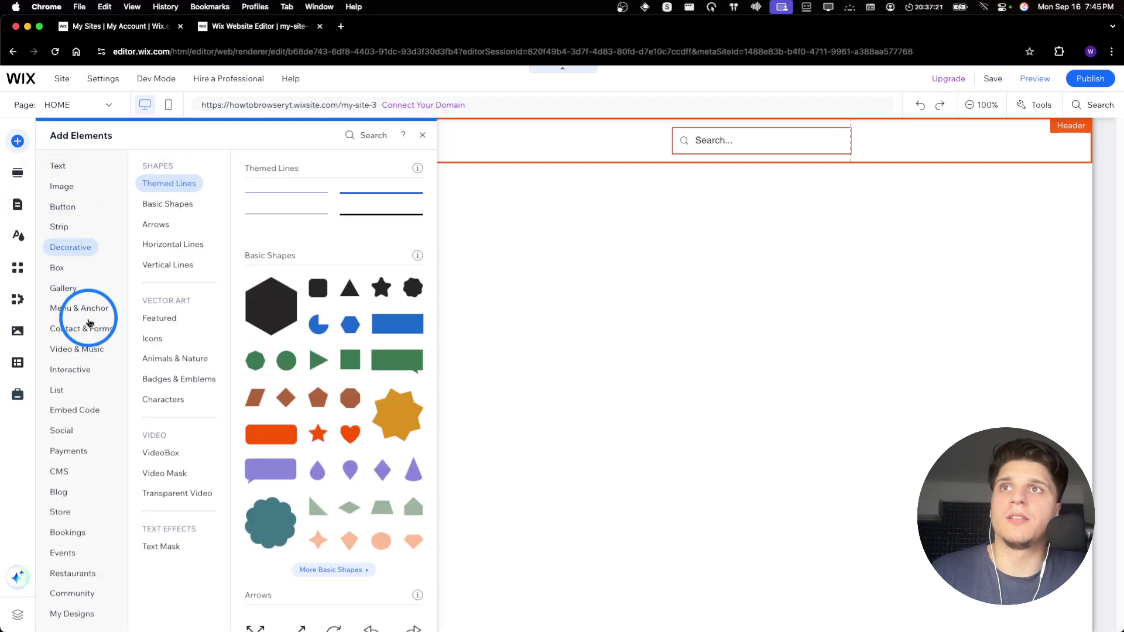
click(88, 319)
drag(266, 285, 552, 133)
click(323, 281)
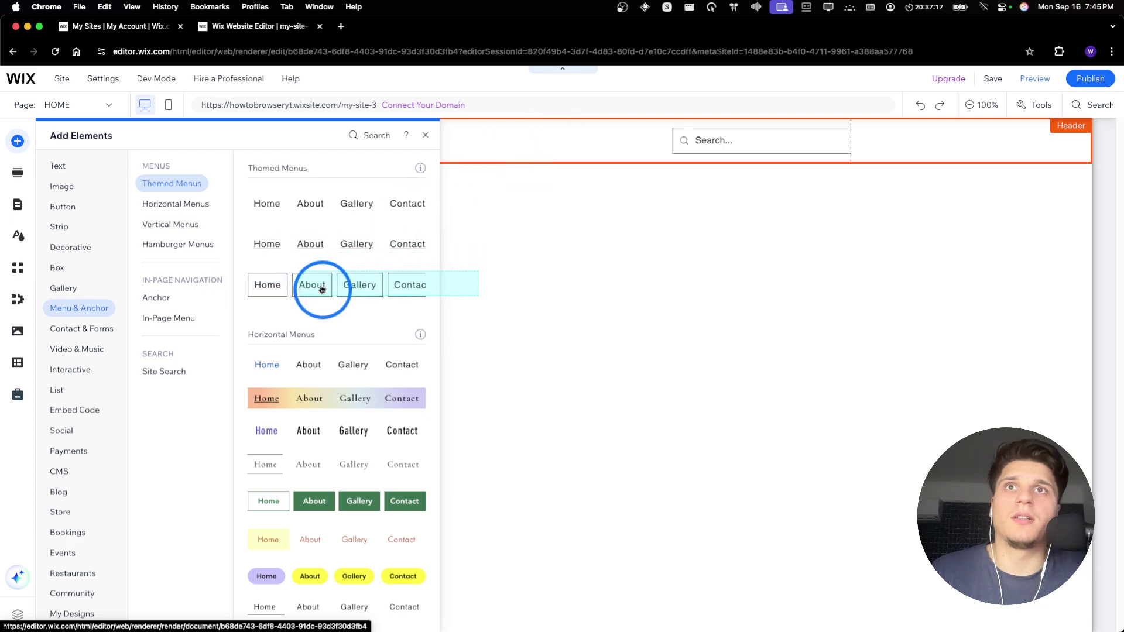
drag(321, 289, 356, 146)
Narrow and nudge the header search box, briefly visiting the Search Results page before returning HOME
click(678, 133)
drag(671, 127, 741, 126)
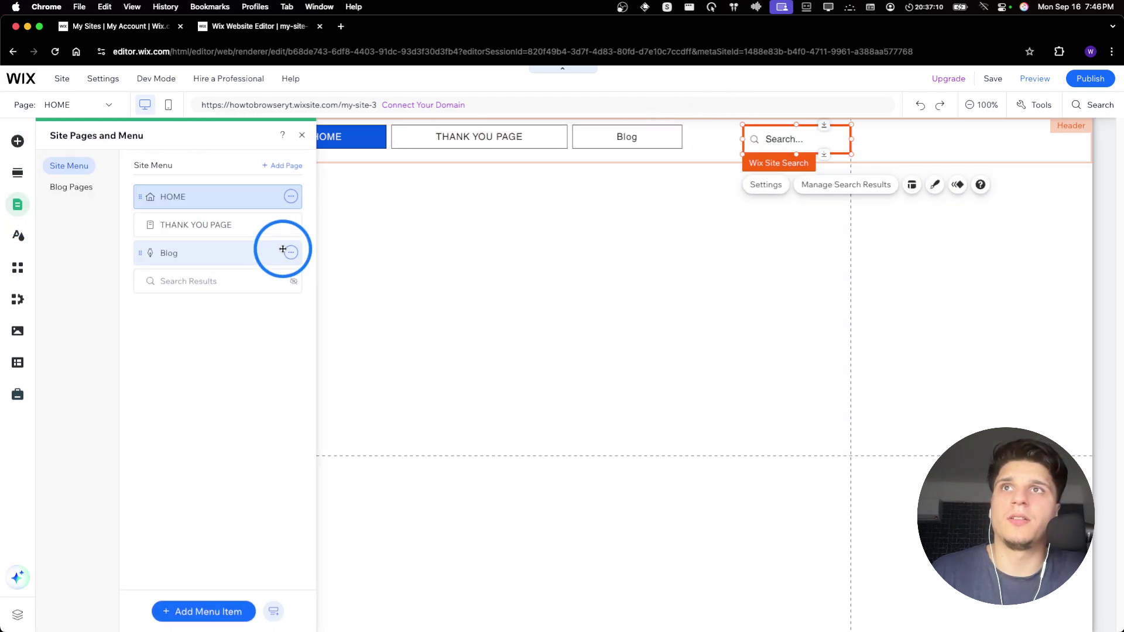
click(290, 282)
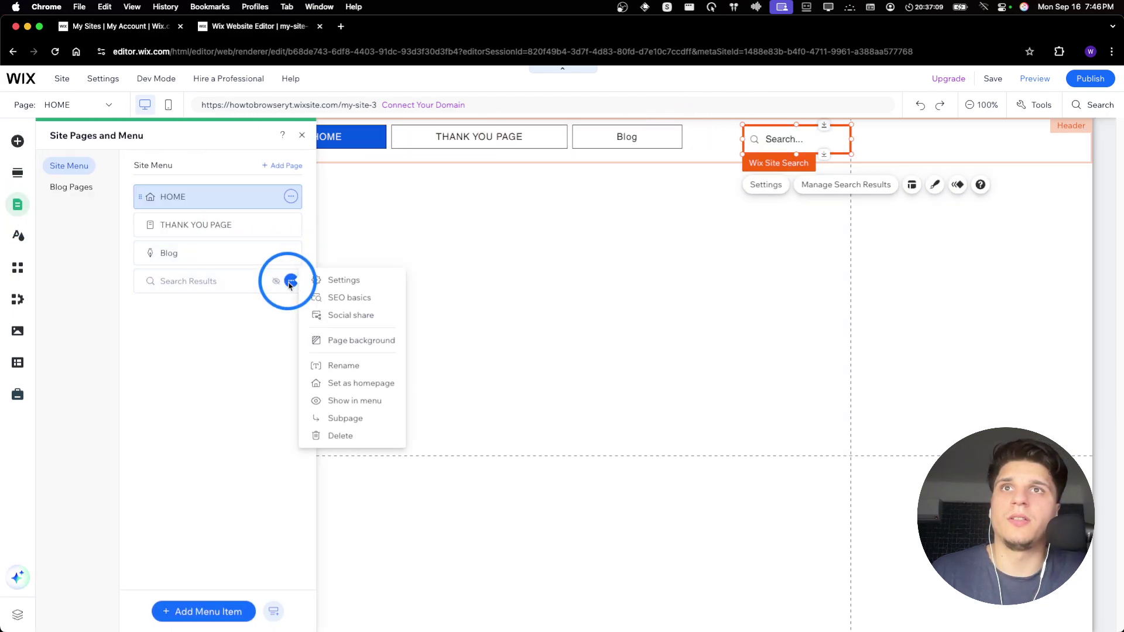
click(235, 285)
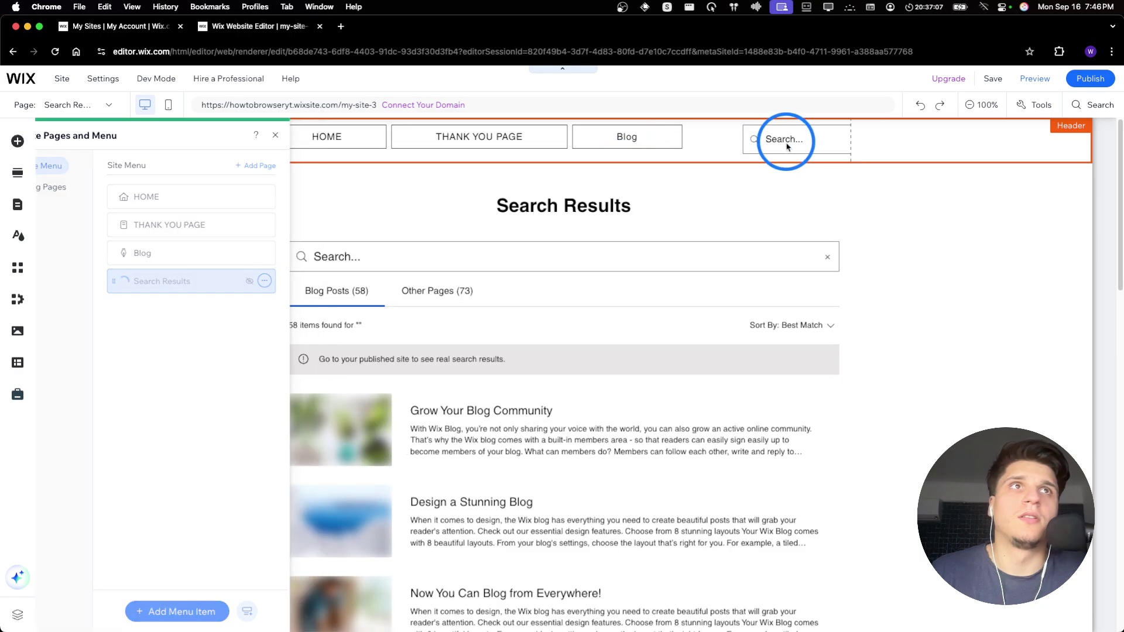
drag(787, 146, 772, 145)
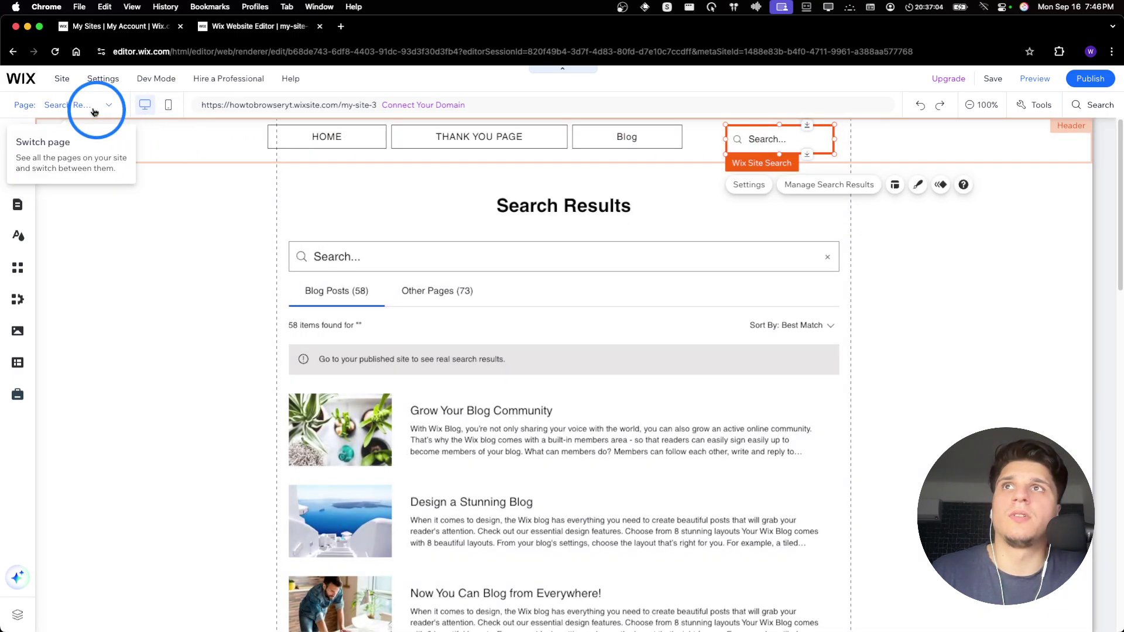
click(91, 106)
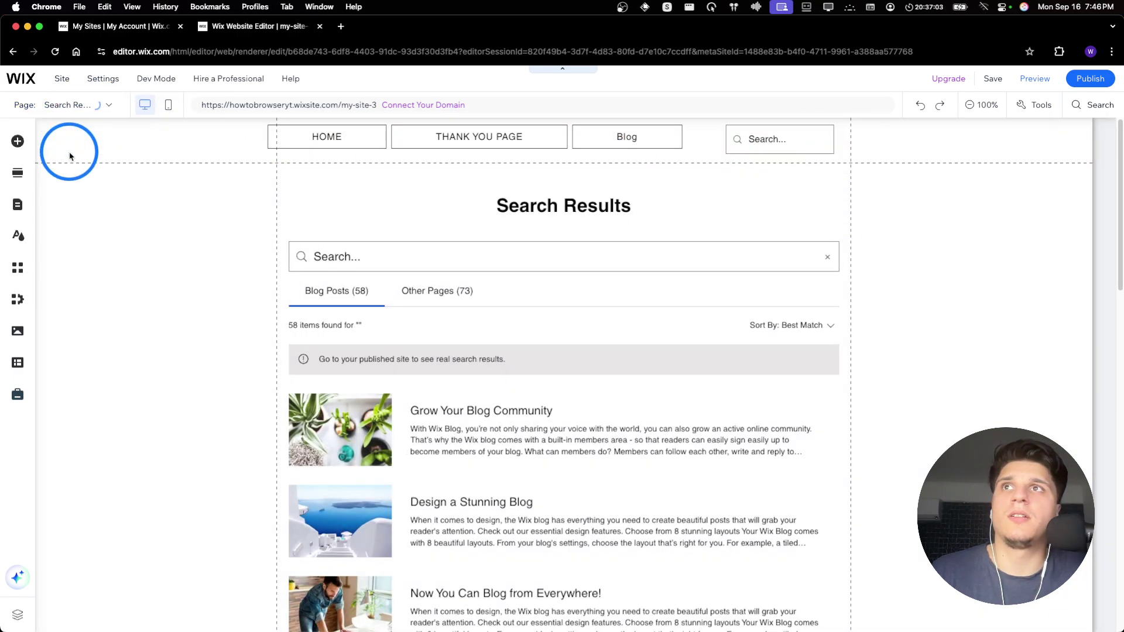
click(692, 154)
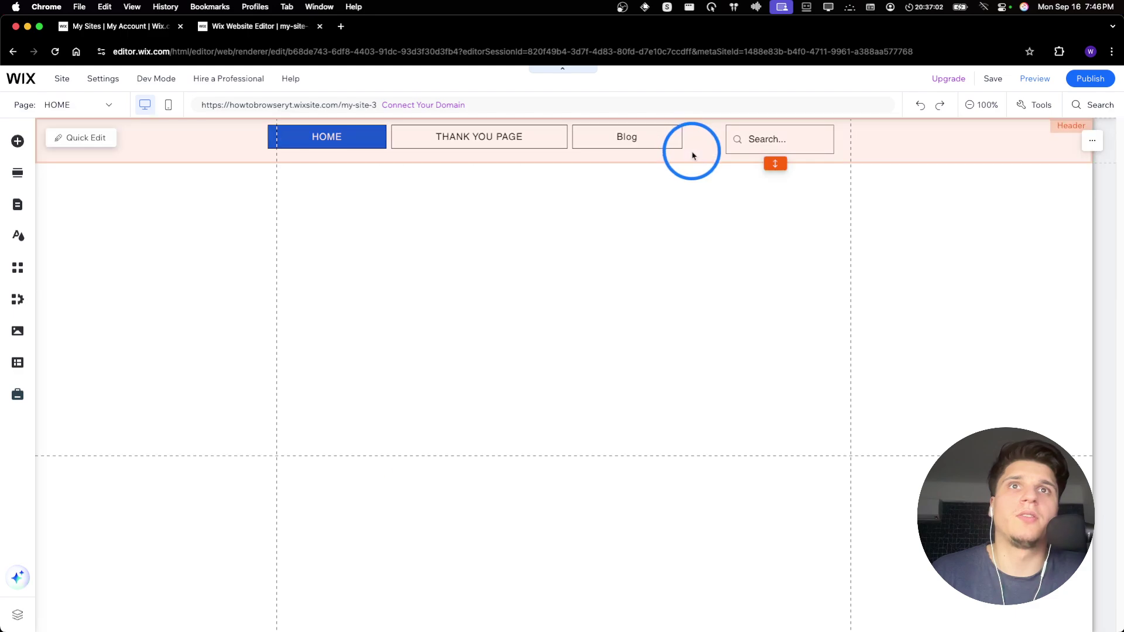
Delete the header's site search box and drag the menu further right
click(764, 142)
click(779, 142)
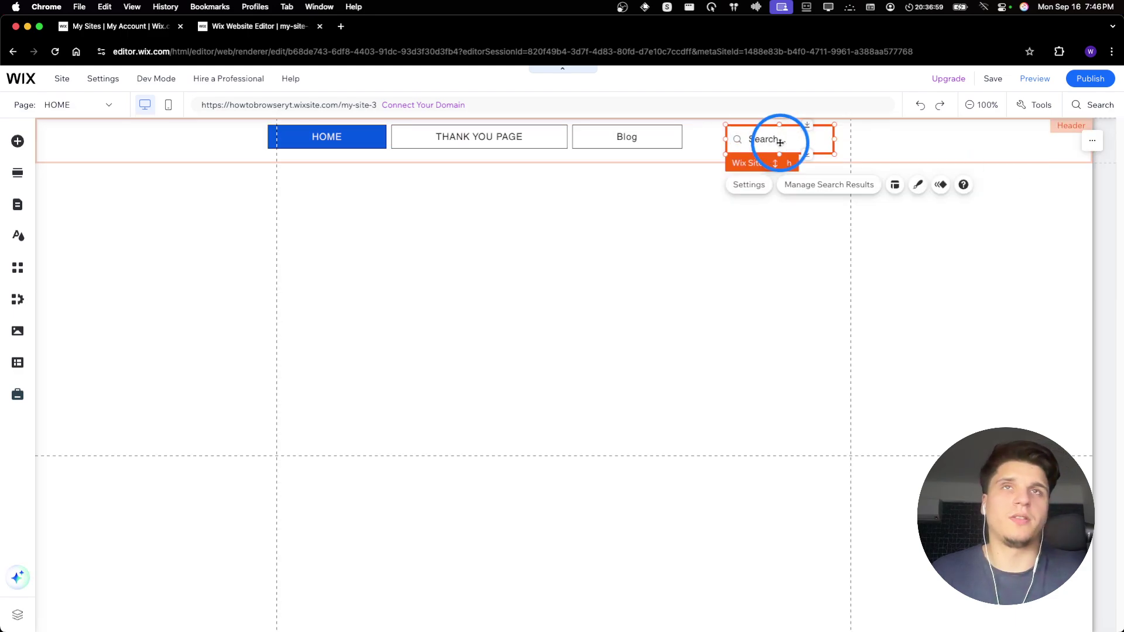
key(Delete)
click(628, 140)
drag(629, 141, 707, 144)
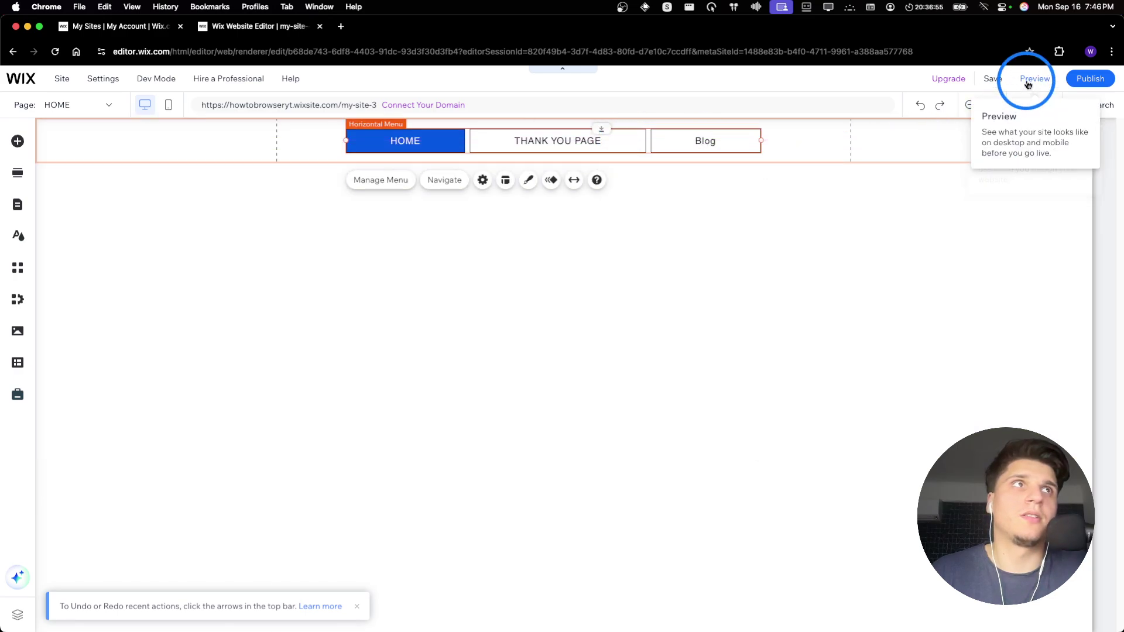
Publish the site, view the live home page, reload it and close the tab
click(1085, 88)
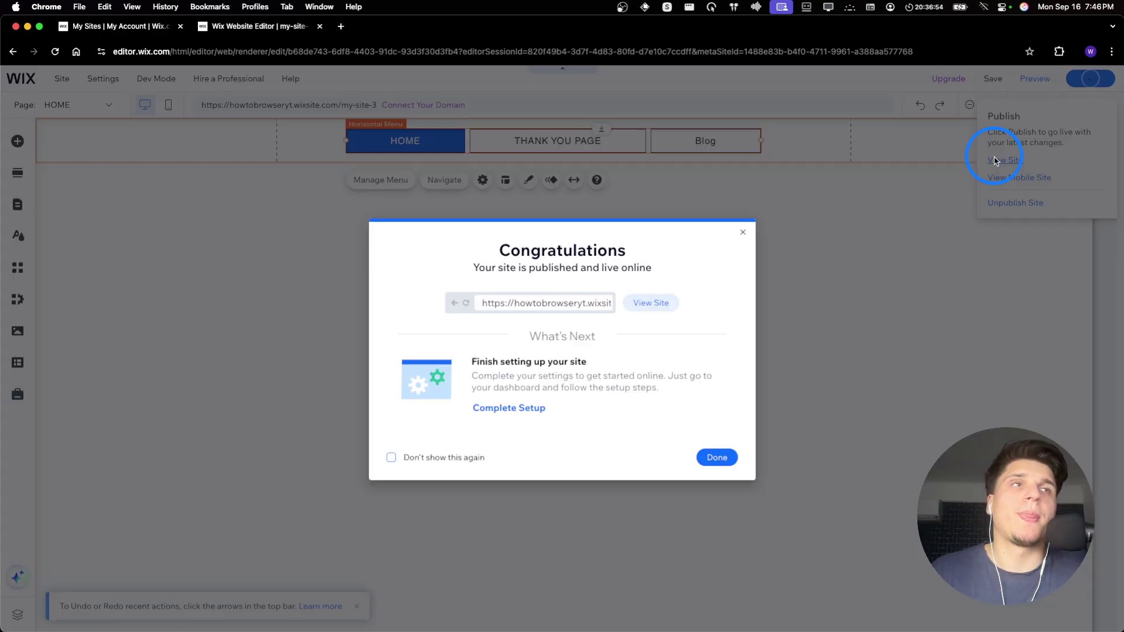
click(861, 206)
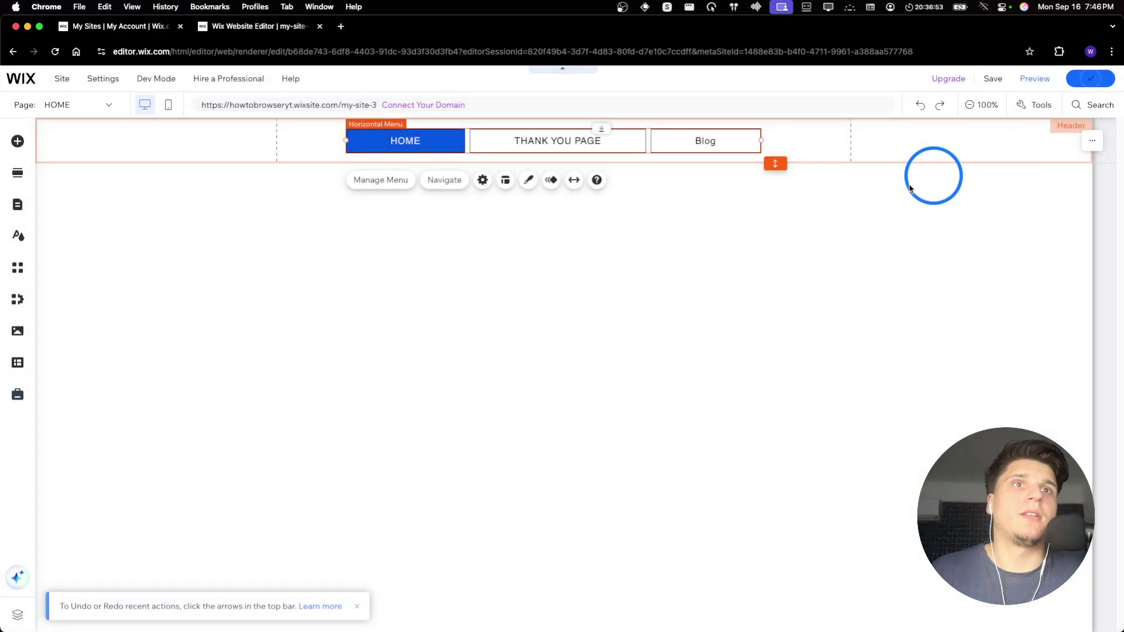
mouse_move(1090, 79)
click(1004, 160)
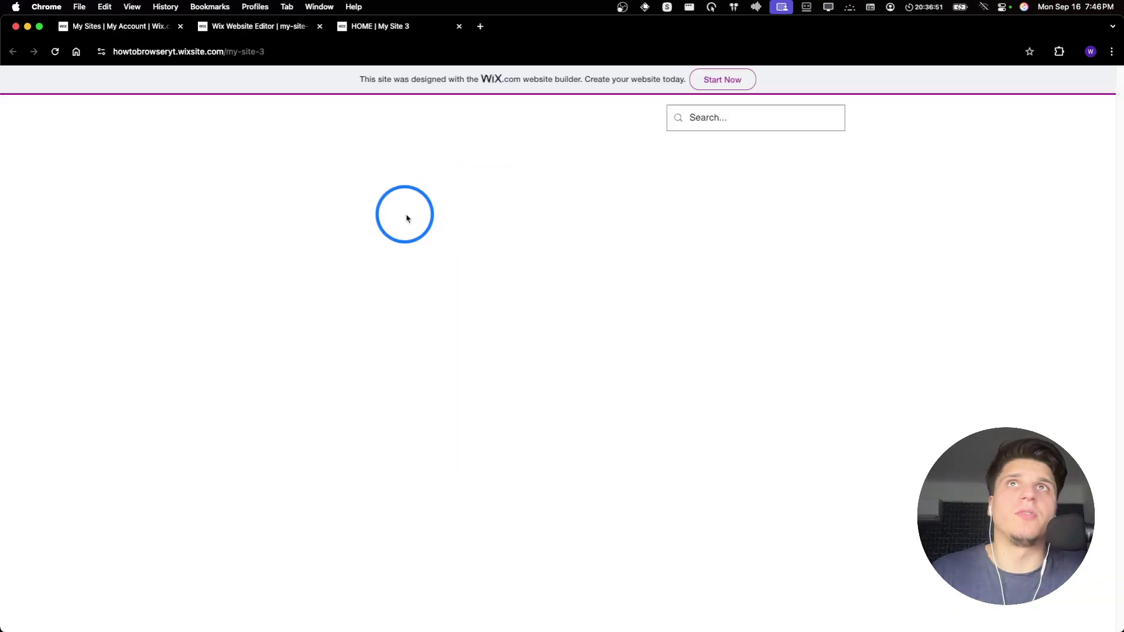
click(667, 118)
click(416, 55)
key(Return)
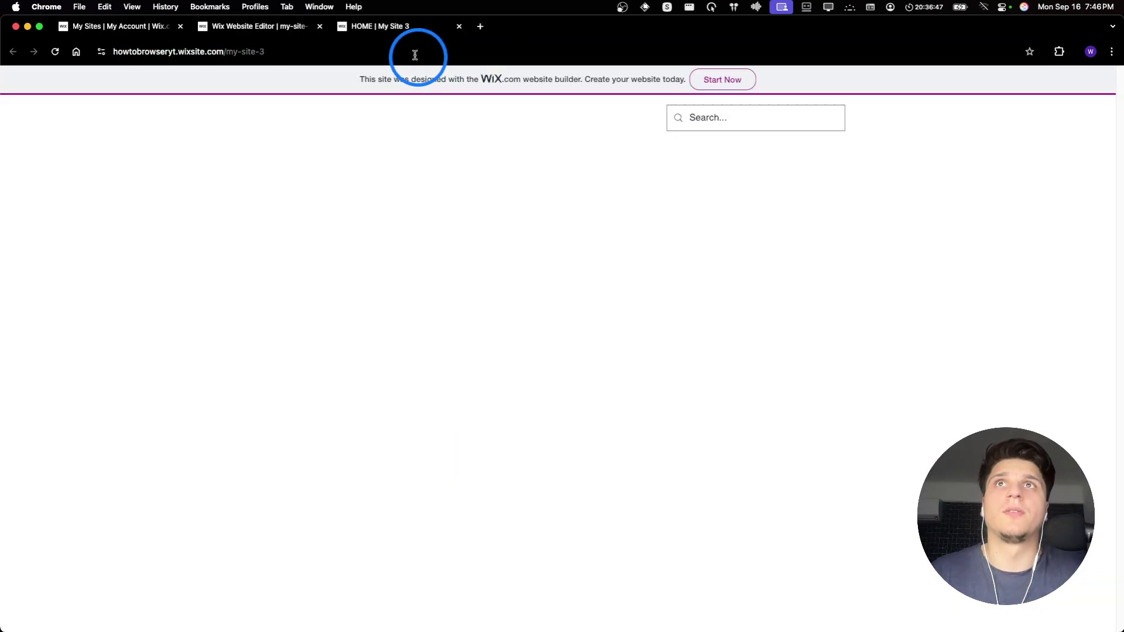
click(417, 55)
key(Return)
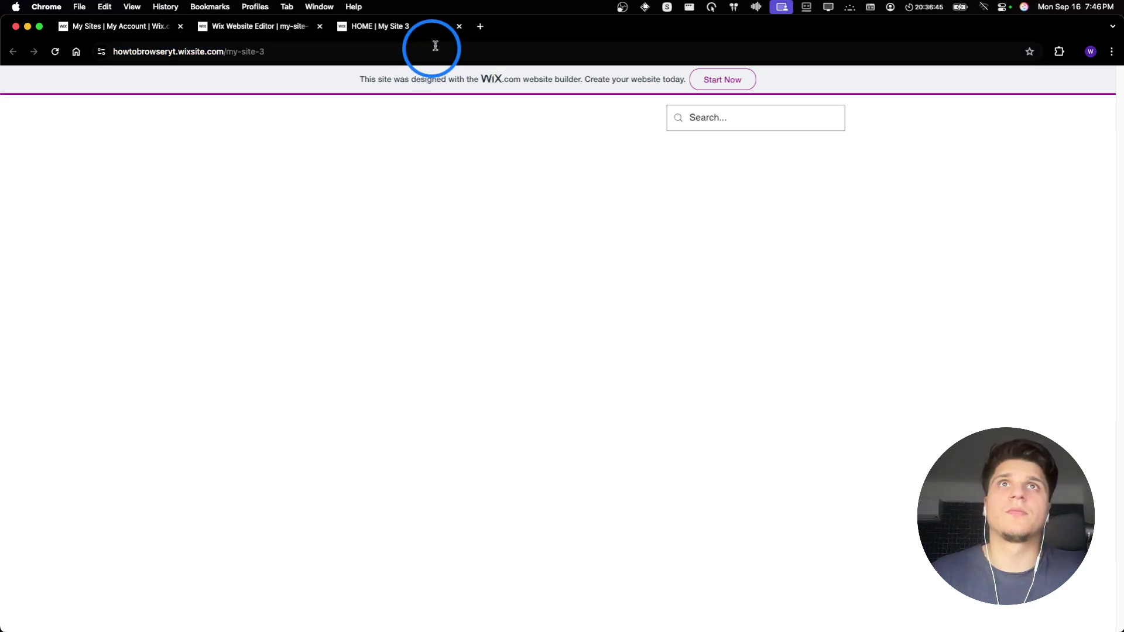
click(459, 27)
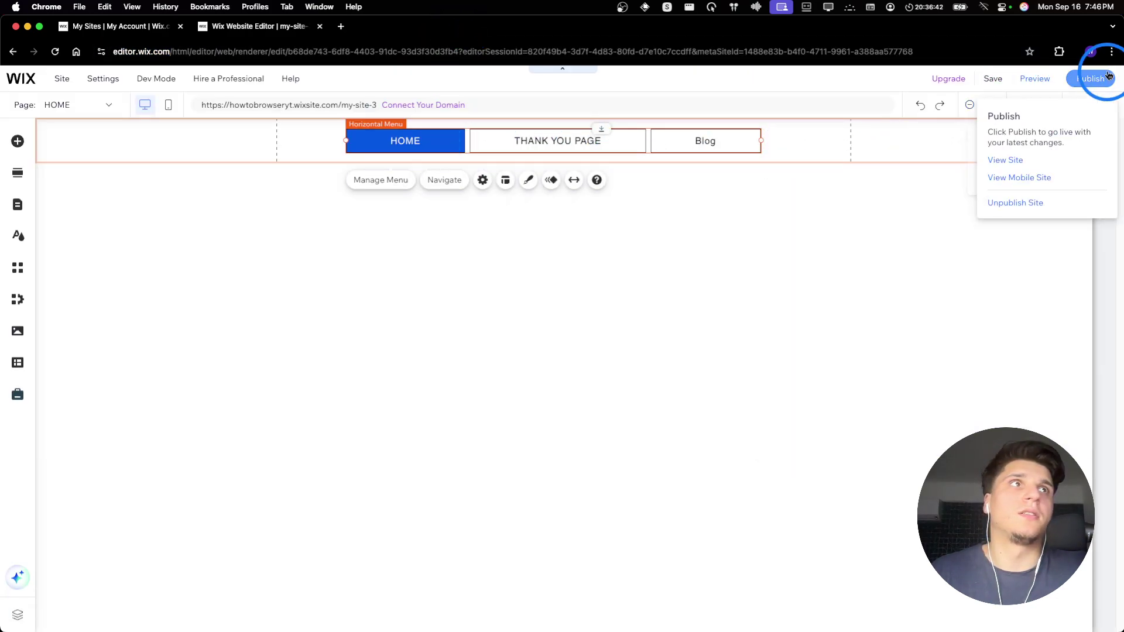
Republish, open the live Thank You page and copy its URL, then close it
click(1092, 79)
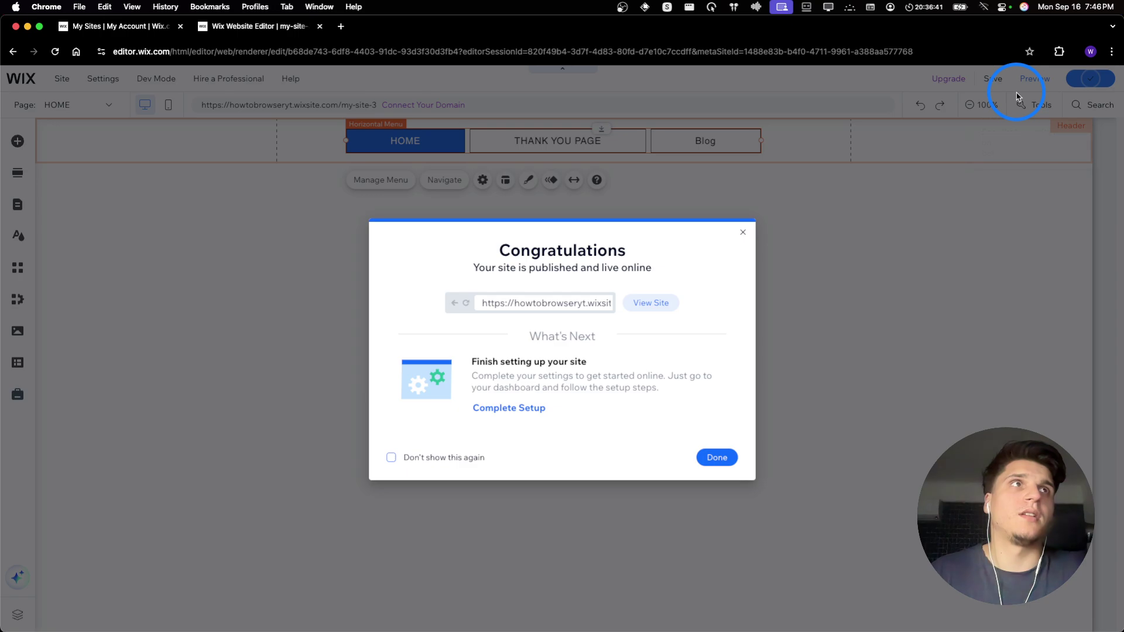
click(656, 303)
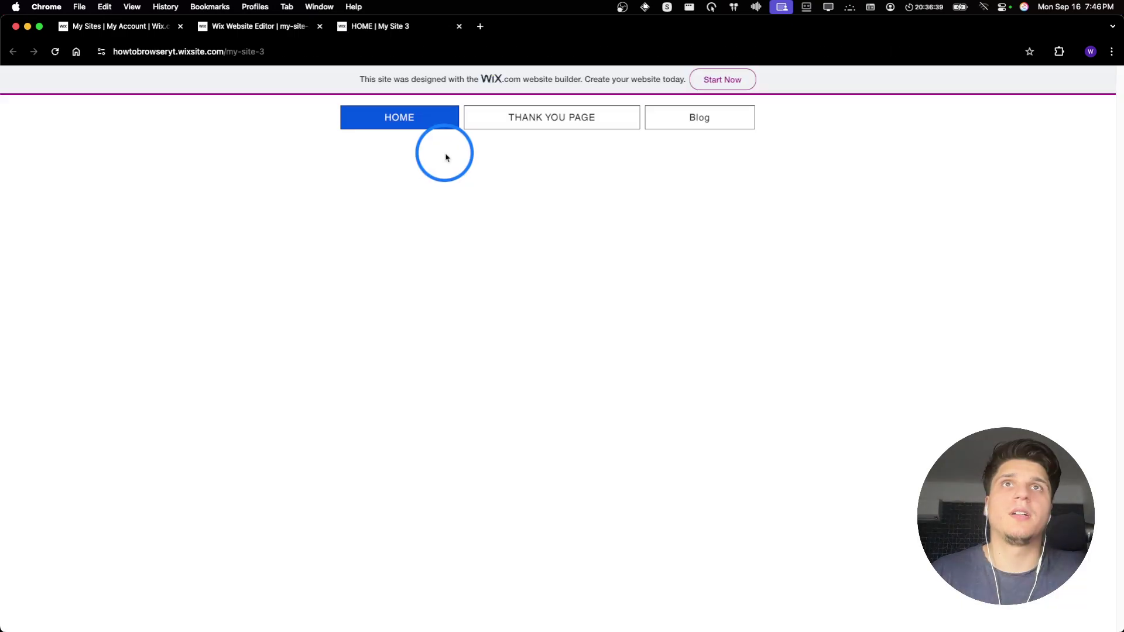
click(488, 118)
click(439, 49)
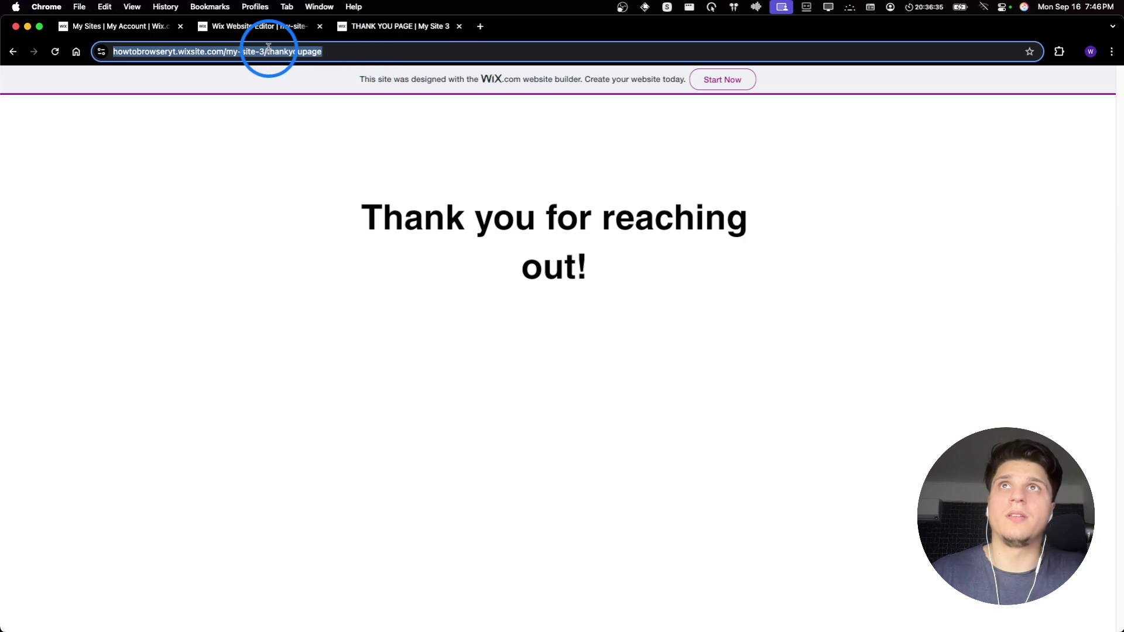
click(273, 28)
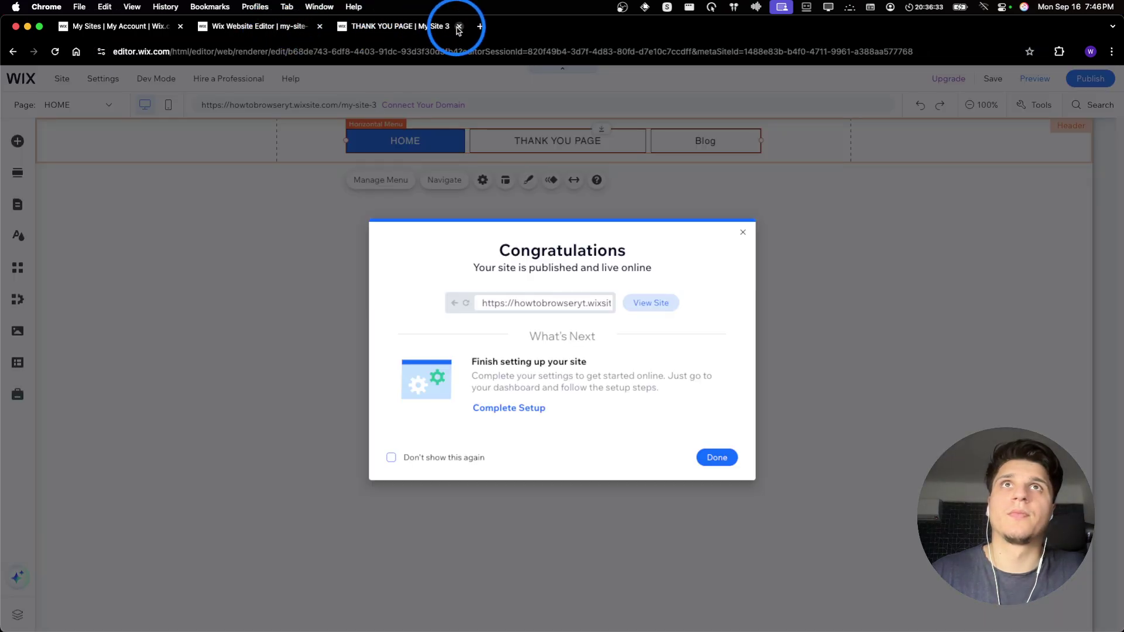
click(459, 27)
Drag the Contact us form from Add Elements > Contact & Forms into the empty section
click(744, 234)
click(251, 207)
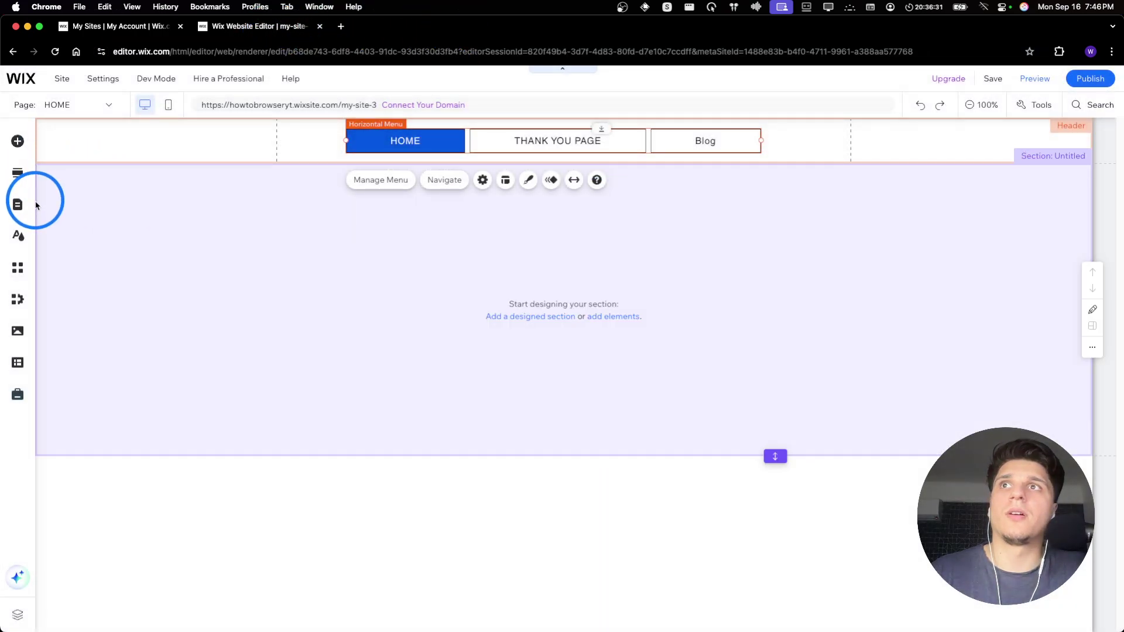
click(34, 204)
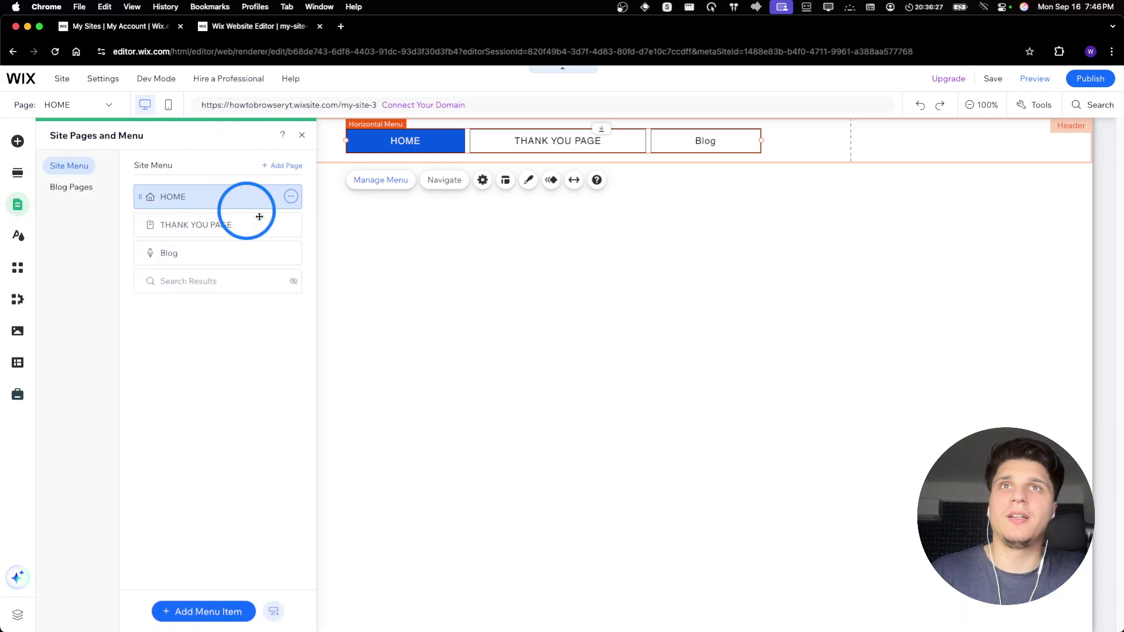
click(382, 296)
click(503, 316)
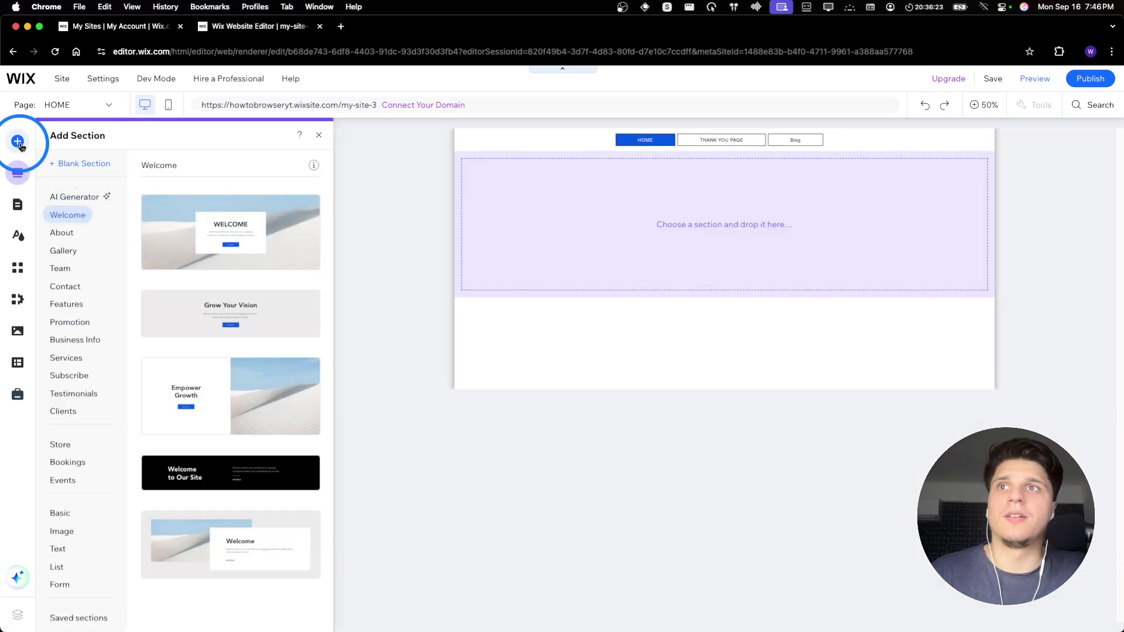
click(17, 142)
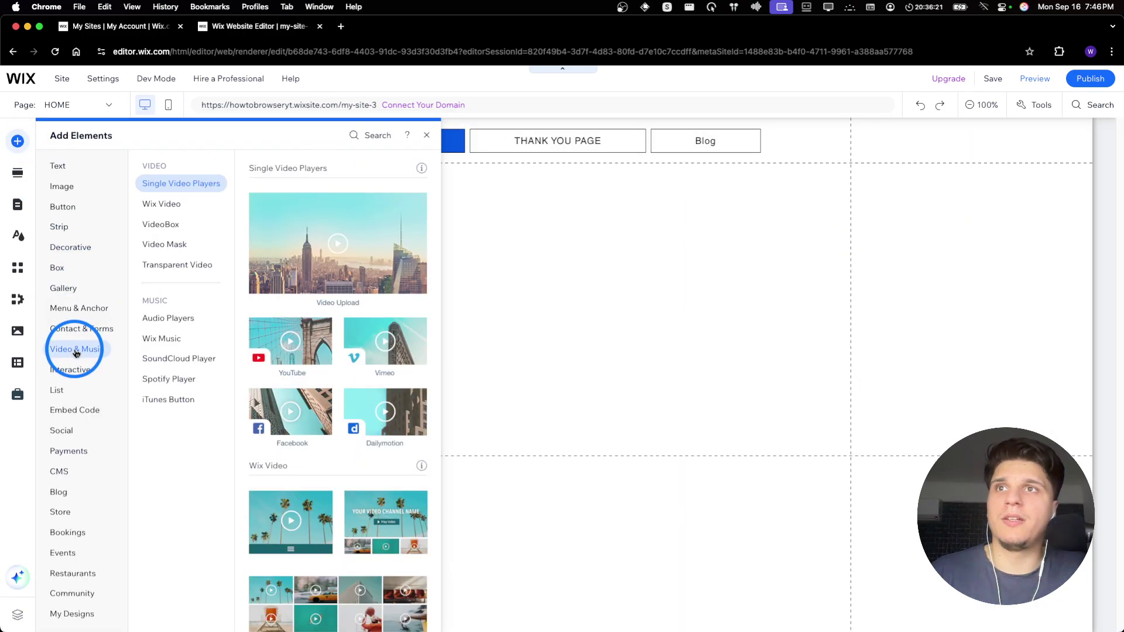
click(75, 331)
drag(313, 418, 589, 304)
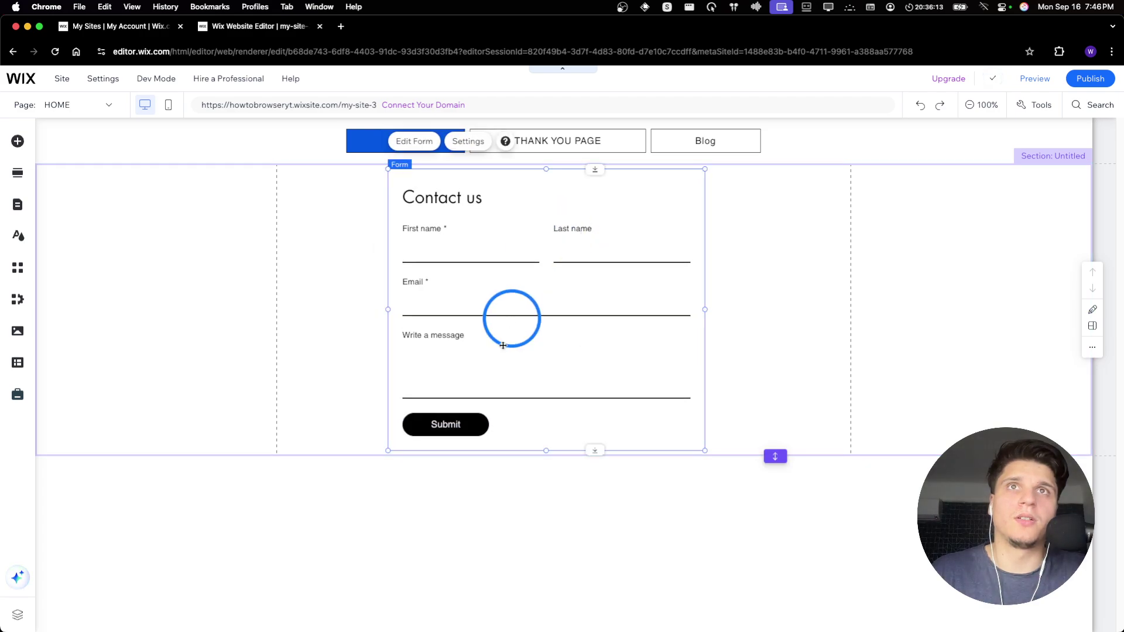
Open the form in Edit Form and bring up the Submit button's settings
click(413, 141)
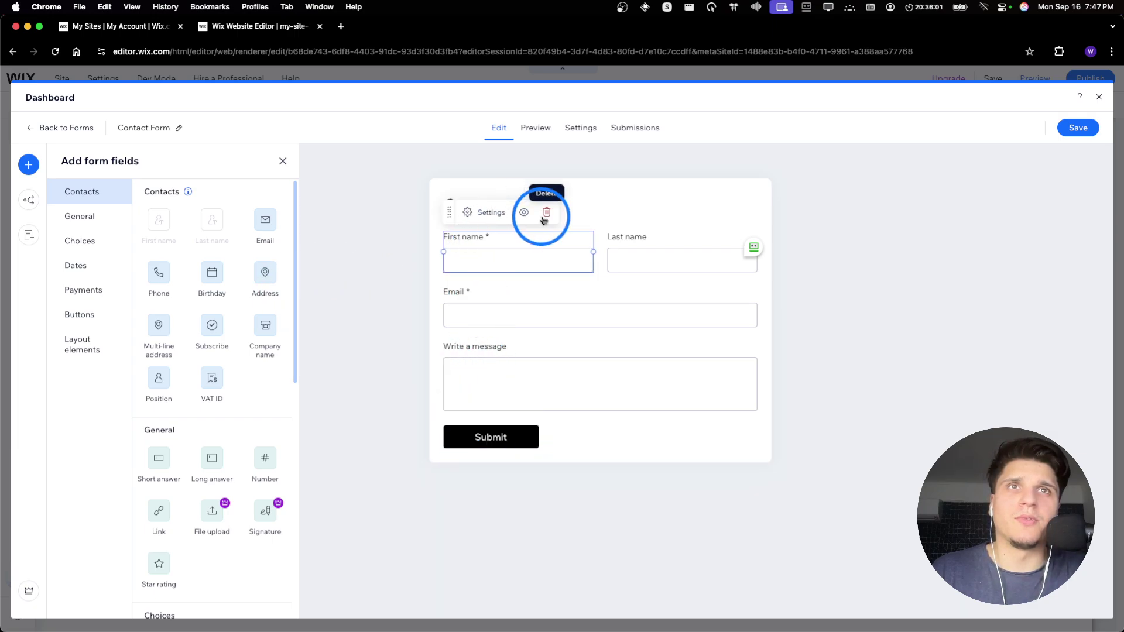
click(512, 331)
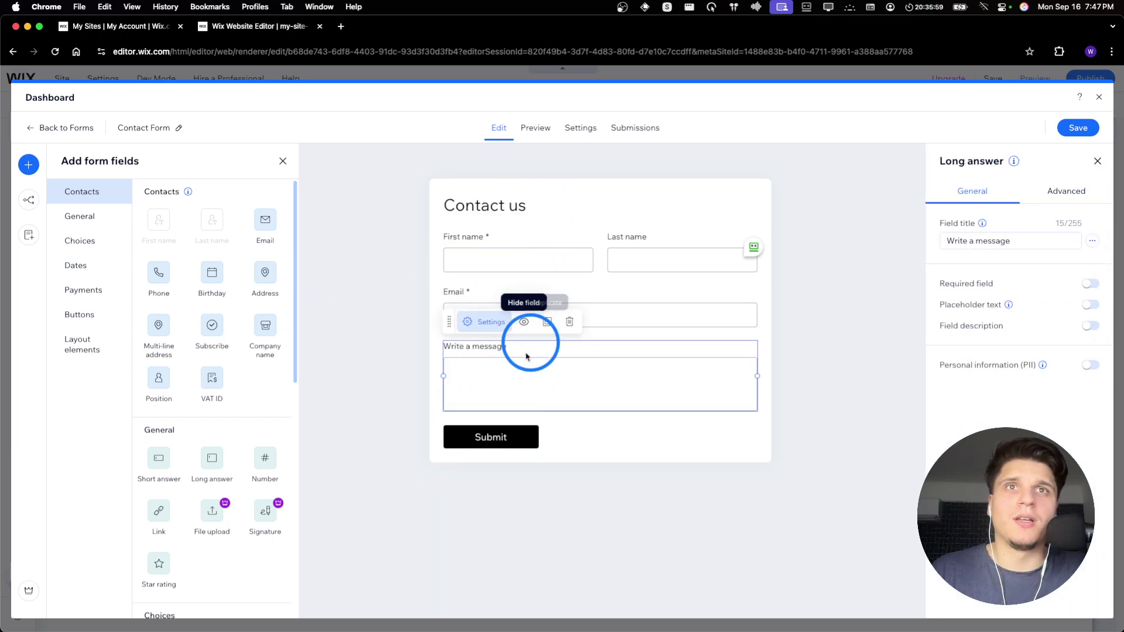
click(496, 448)
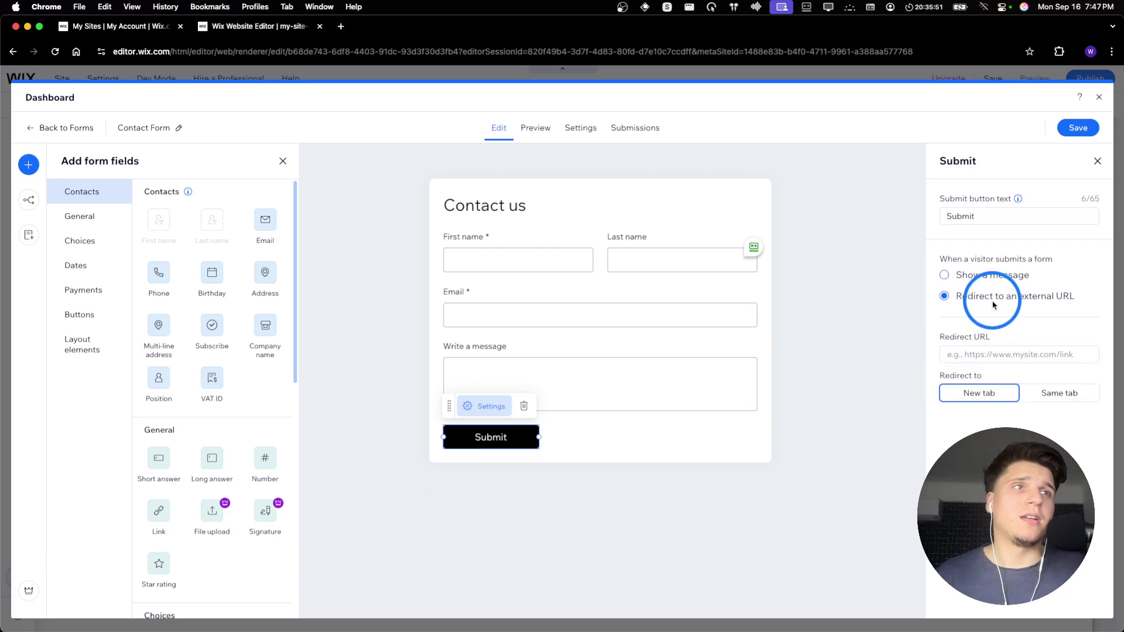
Redirect submissions to the pasted thankyoupage URL in the same tab, save, and close the dashboard
click(990, 353)
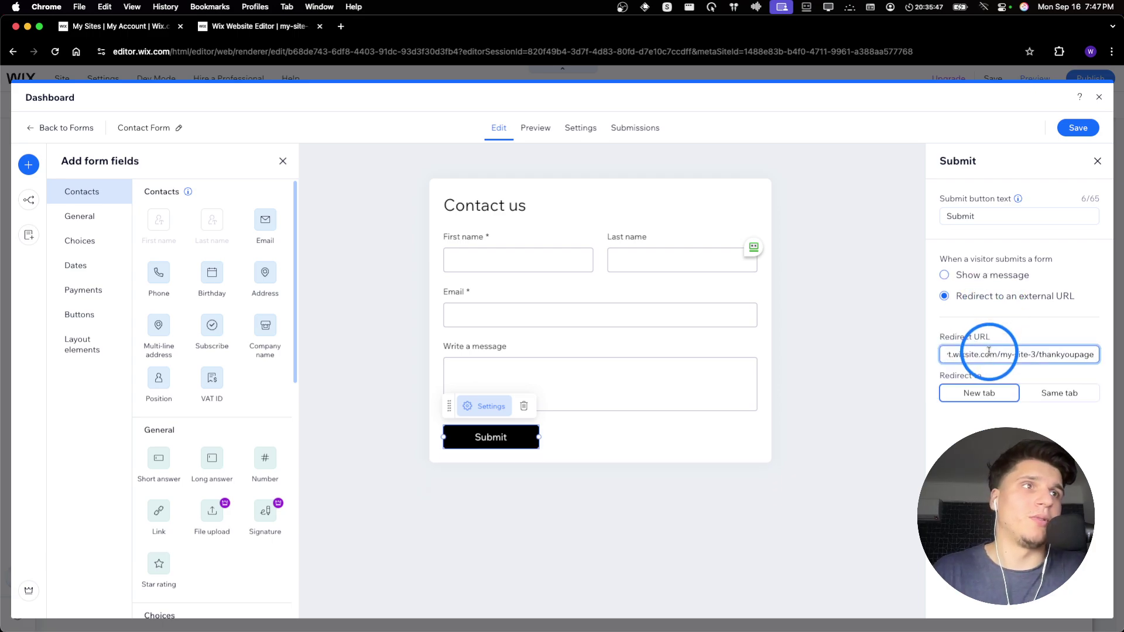
click(962, 392)
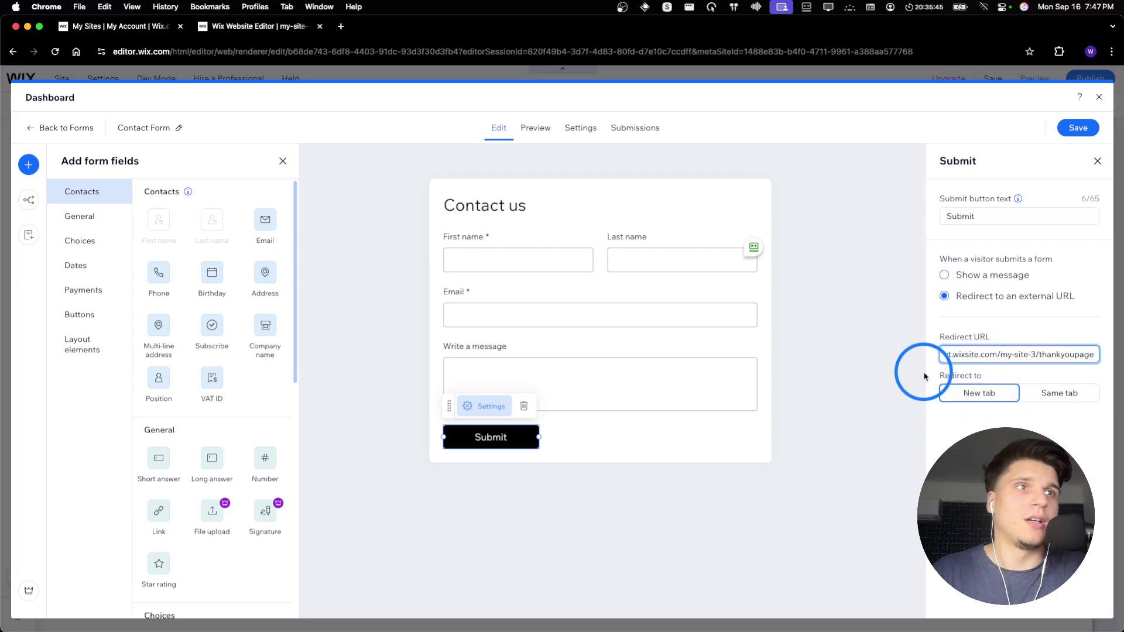
click(1072, 399)
click(1071, 130)
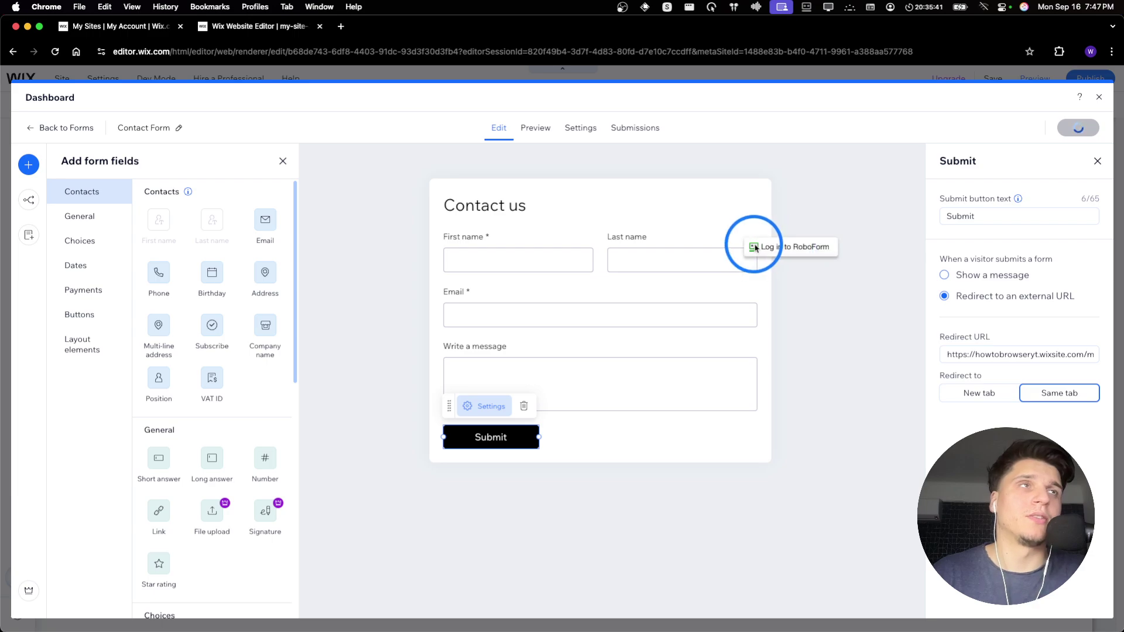
click(1099, 99)
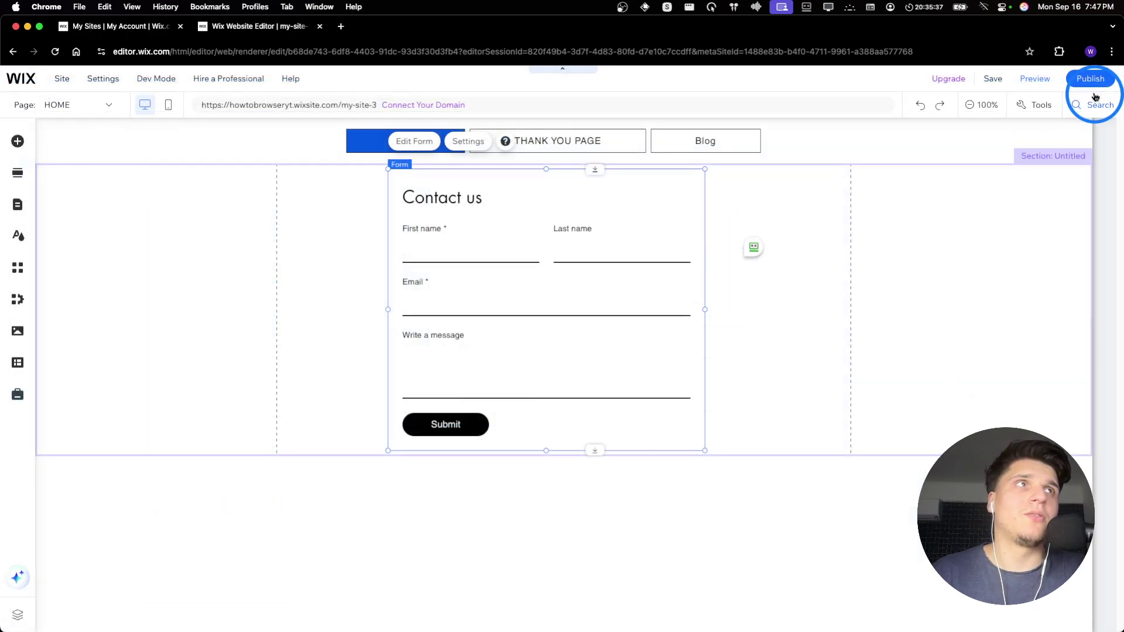
Publish the updated site and switch to Preview
click(1091, 85)
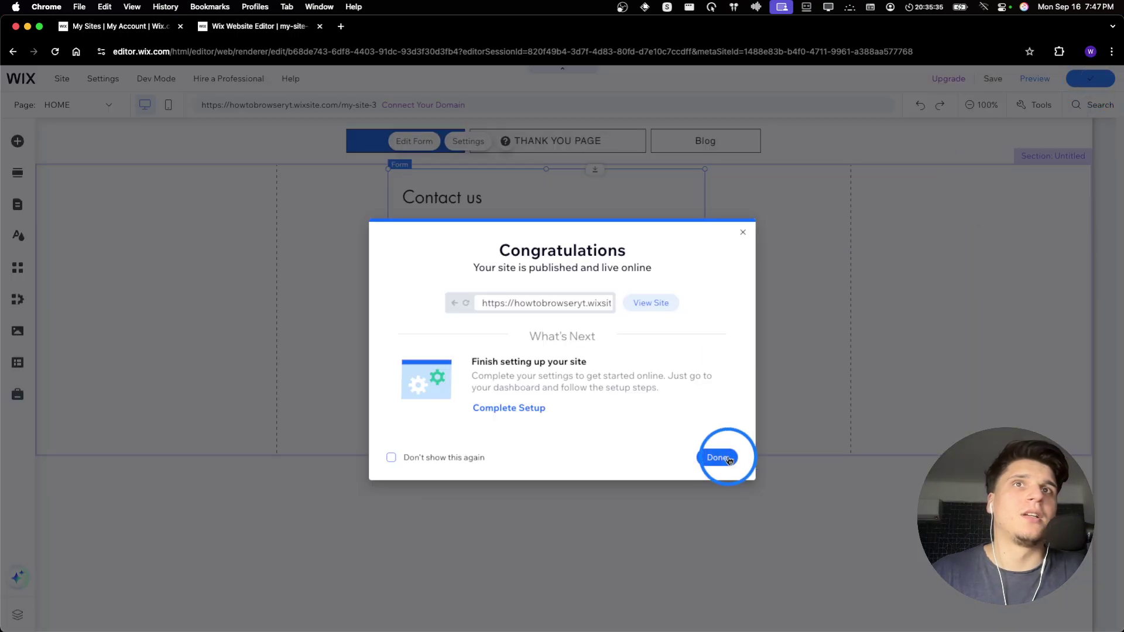
click(728, 459)
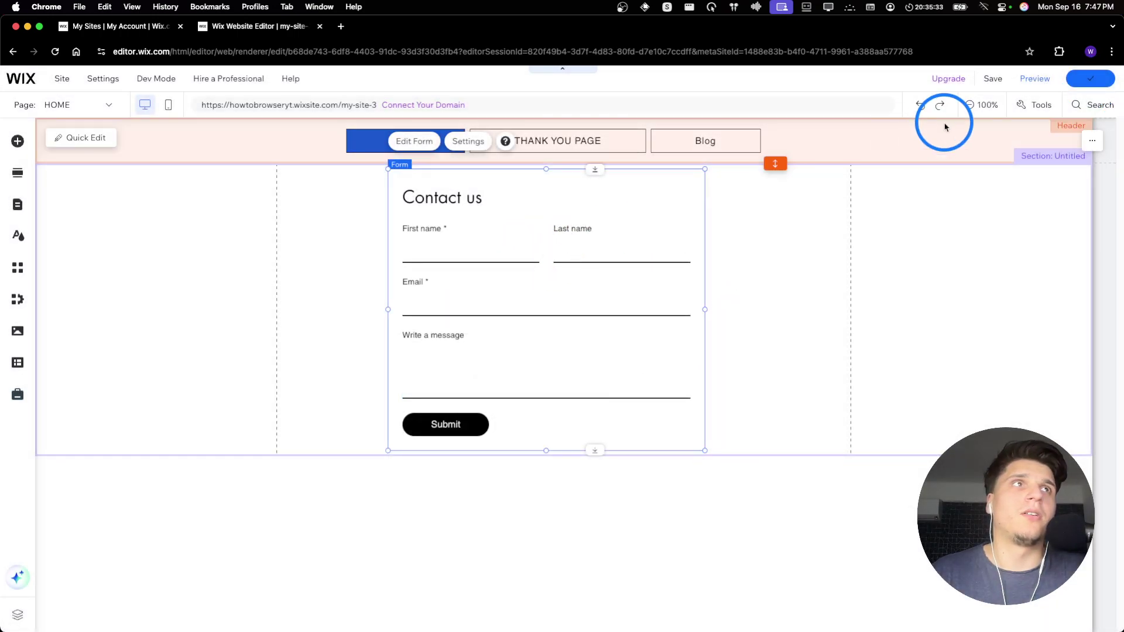
click(1032, 81)
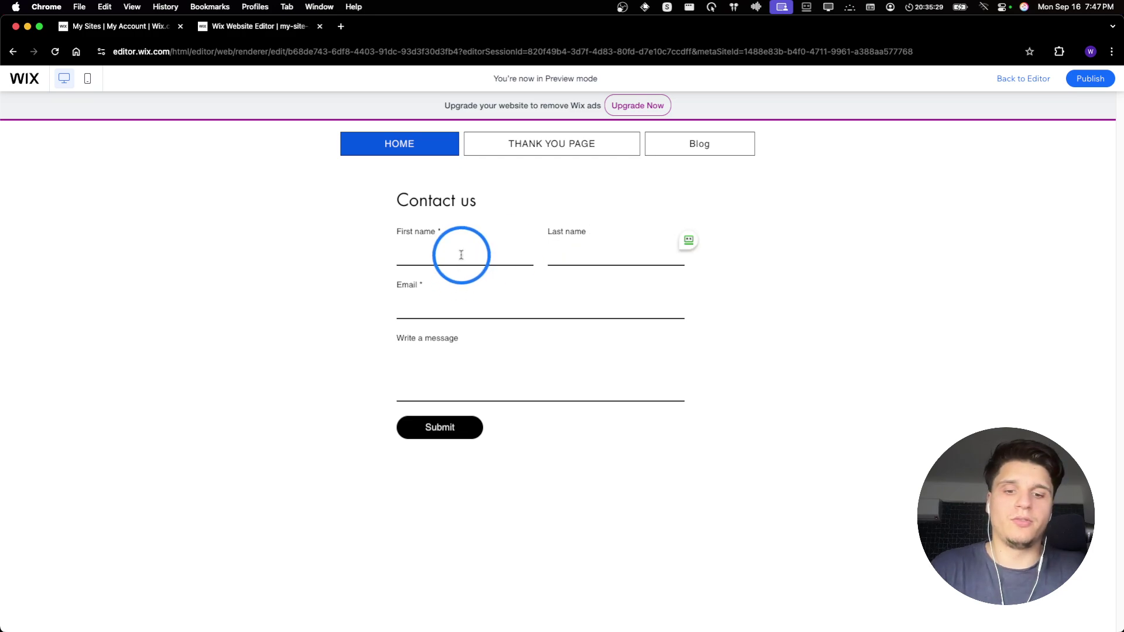
Fill the test form with sample text such as 'dsf' and submit it, reaching the Thank you page
click(542, 252)
text(dsf)
click(547, 308)
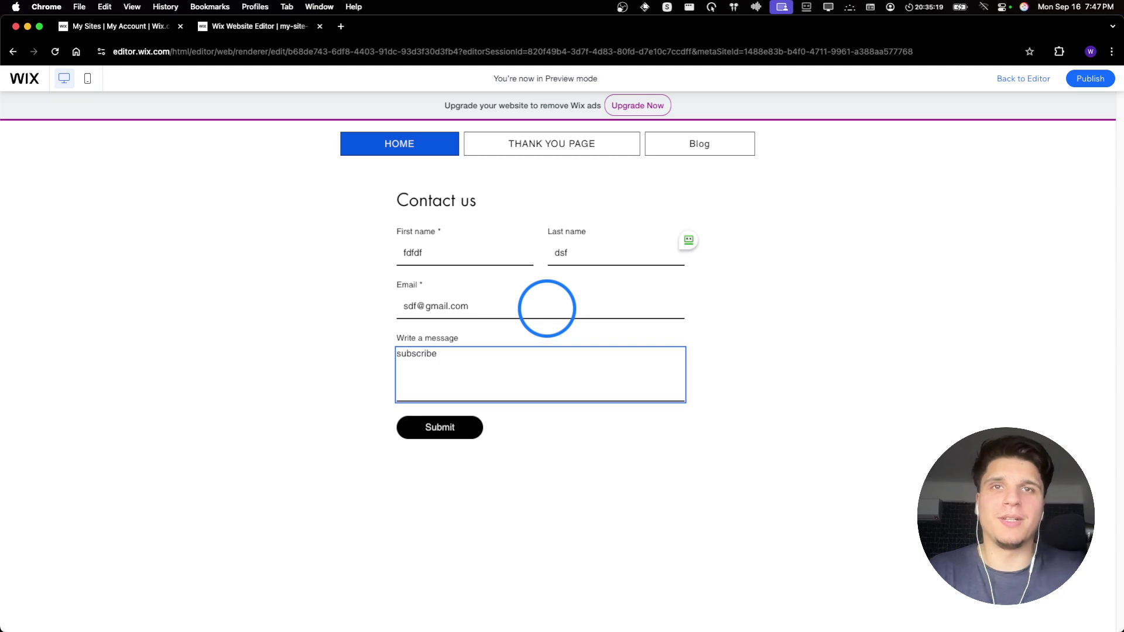
click(469, 429)
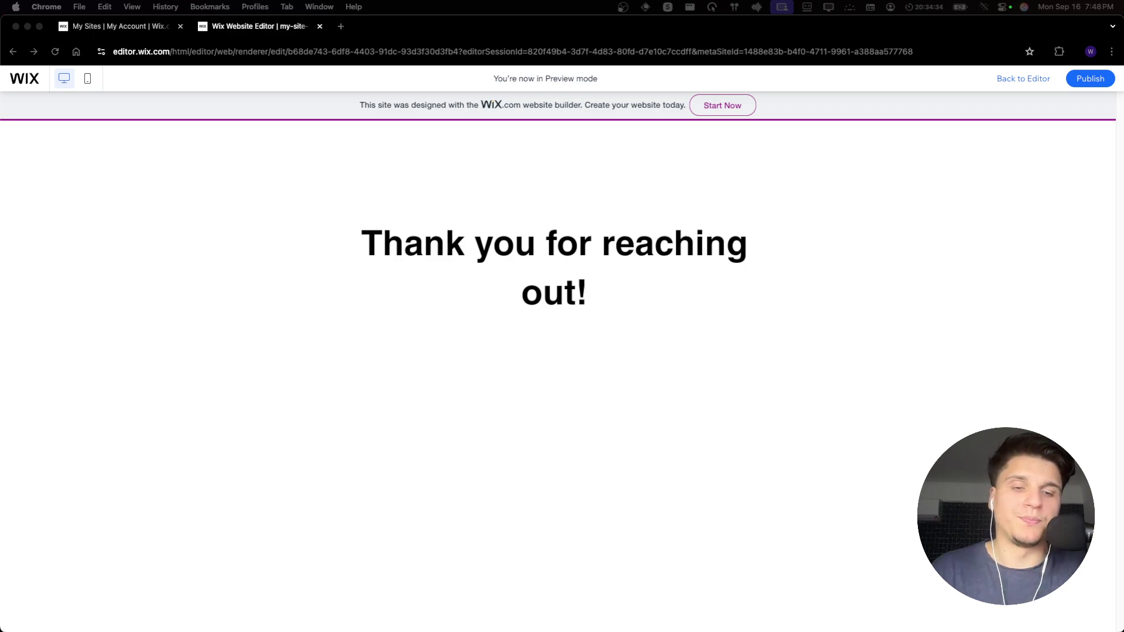
click(640, 326)
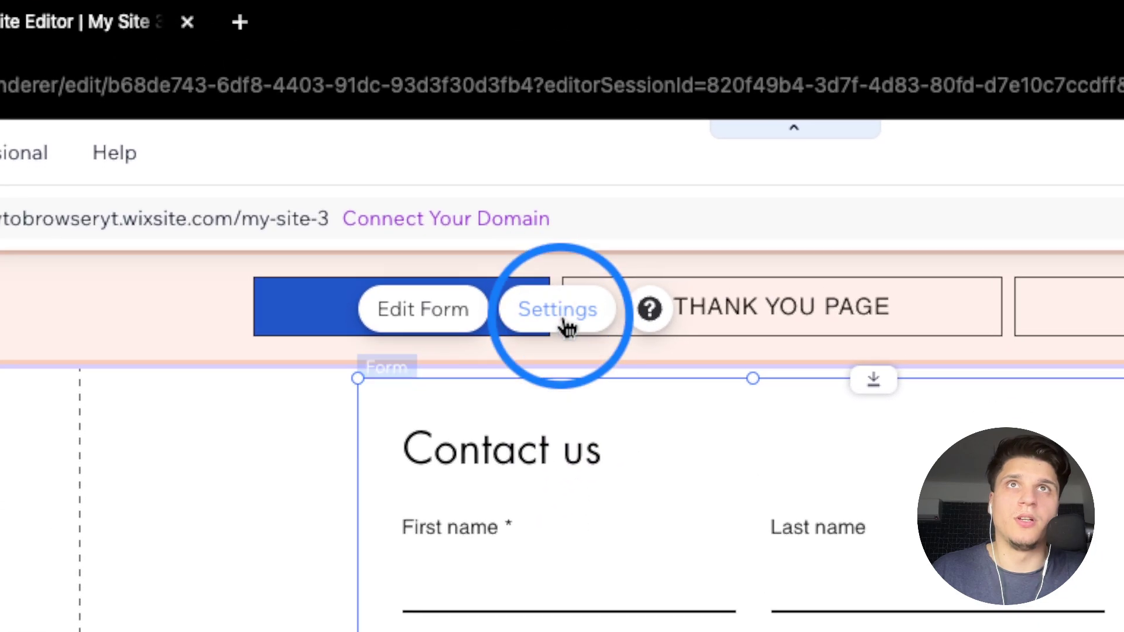
In Form Background, pick the blue theme fill at 30% opacity, a 5px border and rounder corners
click(566, 327)
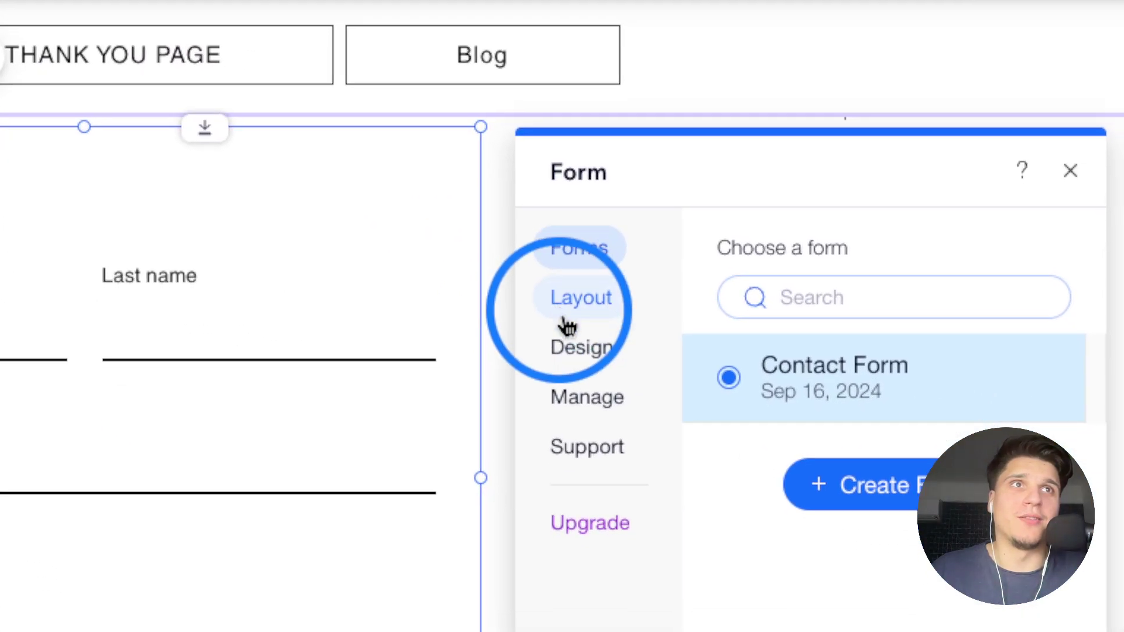
click(565, 331)
click(563, 282)
click(563, 329)
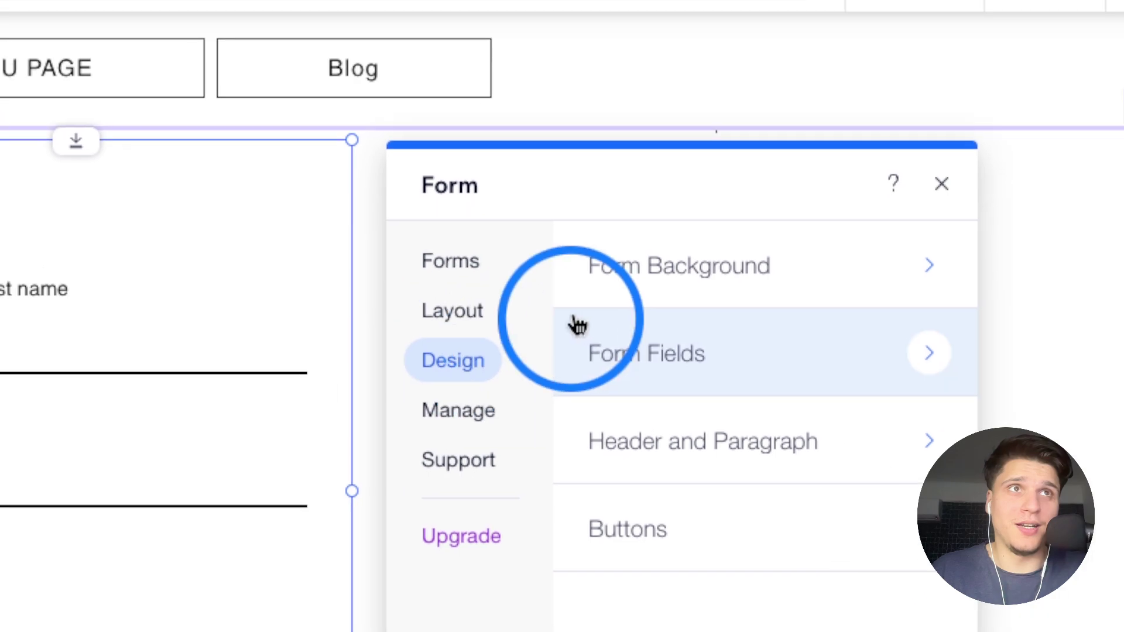
click(686, 273)
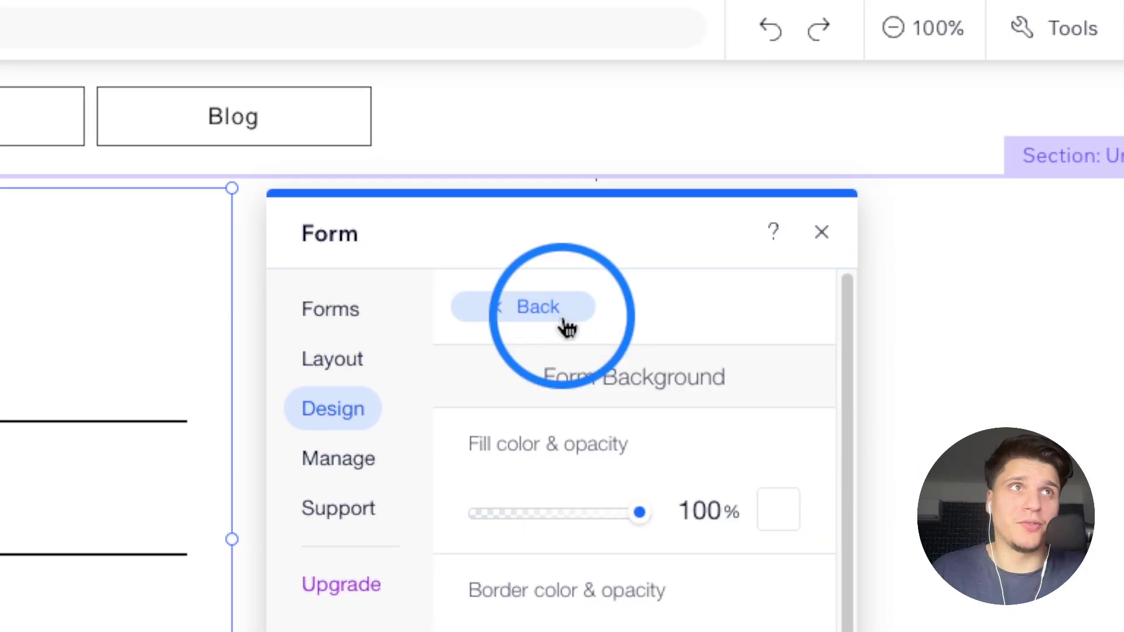
click(618, 325)
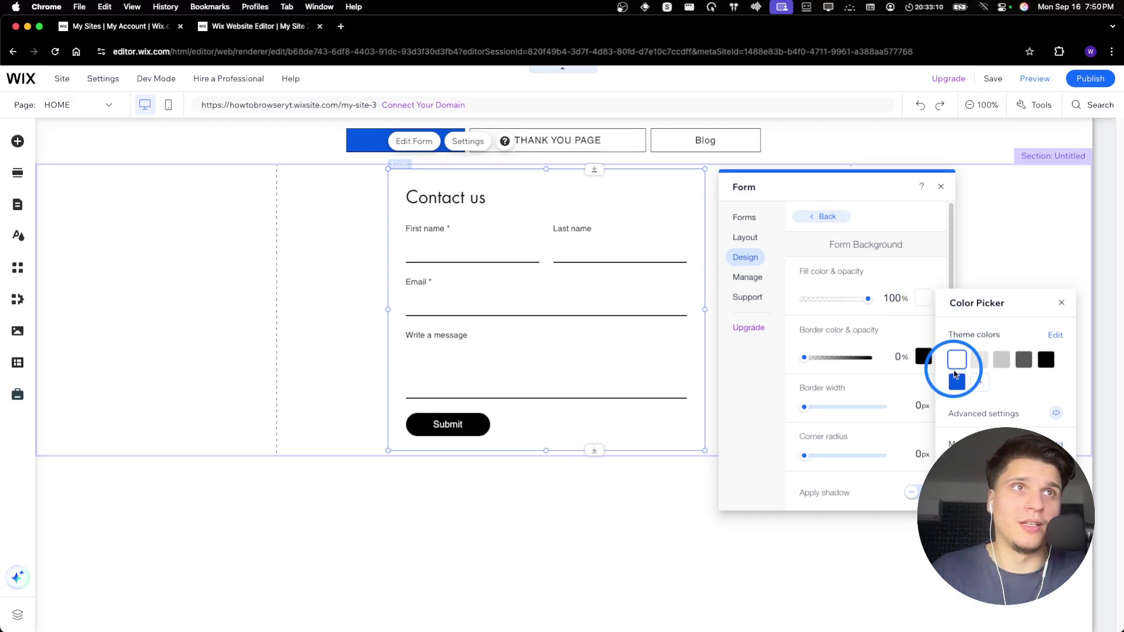
click(956, 381)
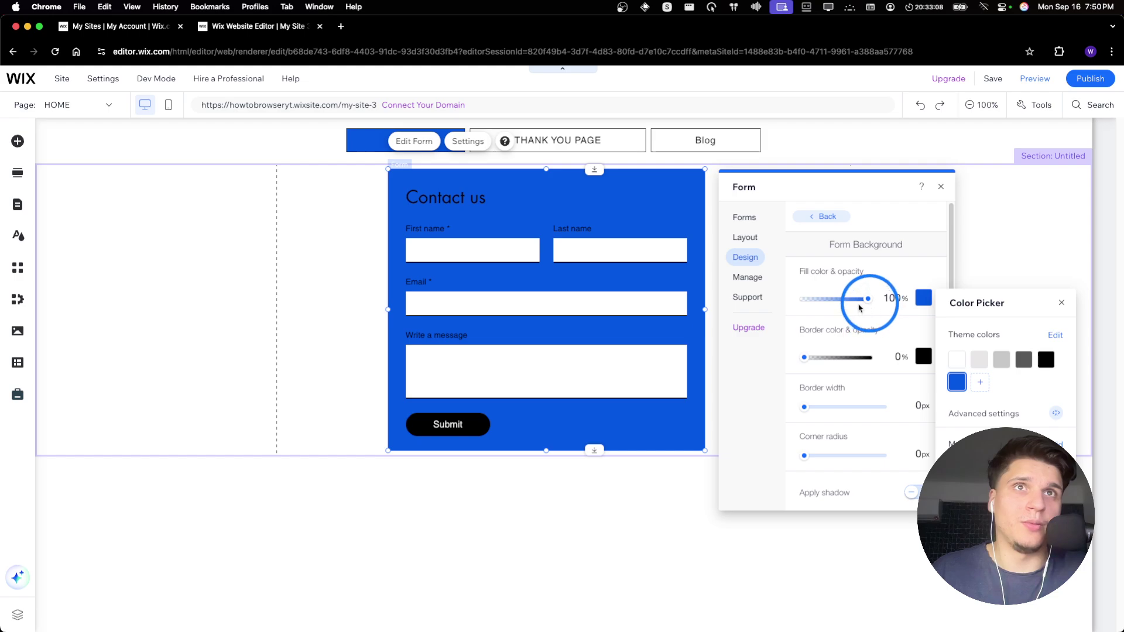
drag(860, 298, 823, 301)
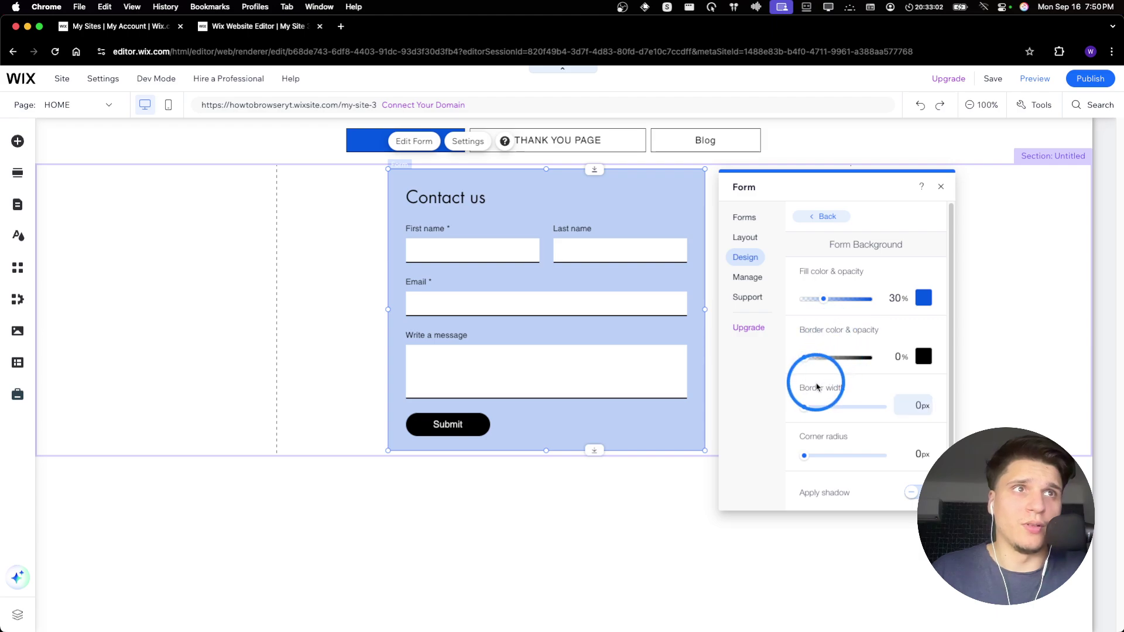
drag(821, 412, 824, 412)
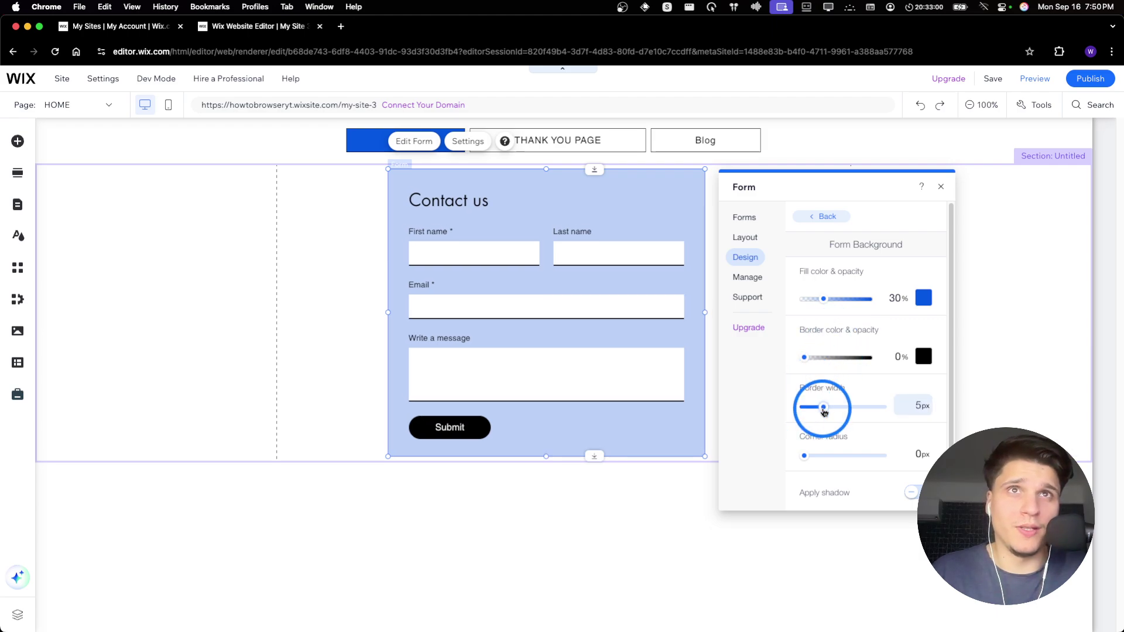
click(803, 456)
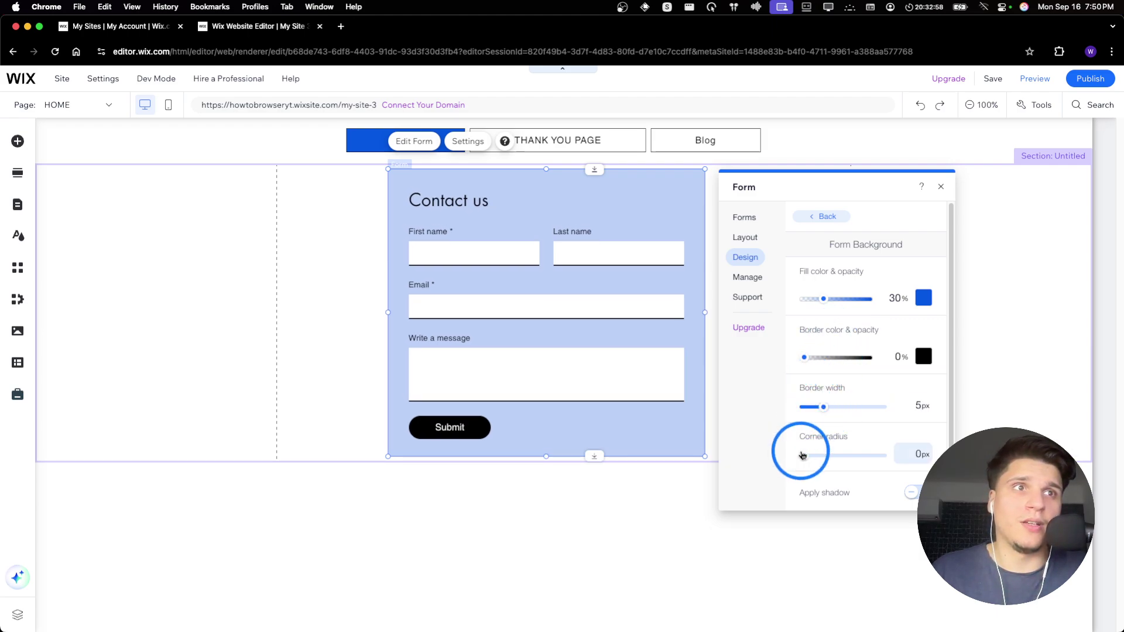
click(351, 281)
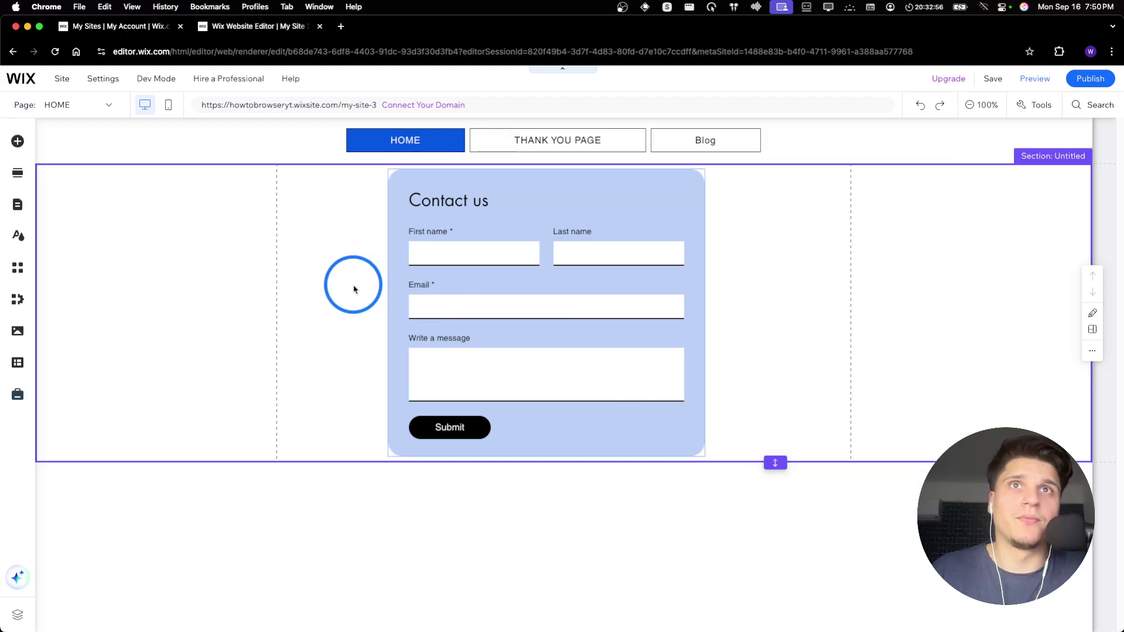
Open the form's Form Background design settings and turn on Apply shadow
click(520, 187)
click(468, 141)
click(745, 258)
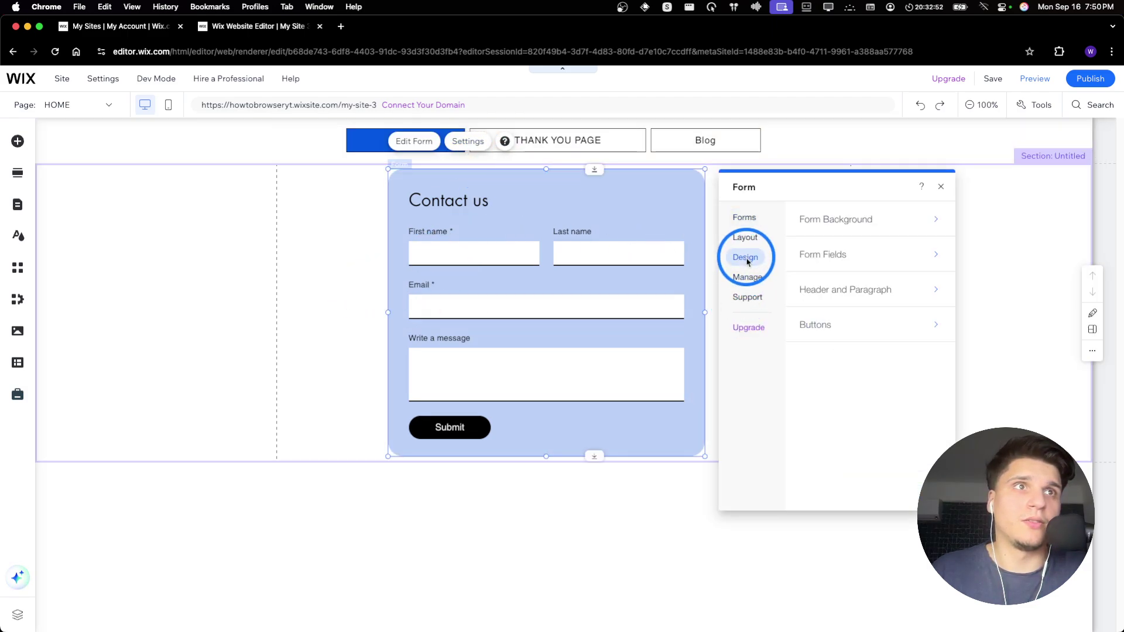
click(814, 226)
scroll(802, 293, down, 1)
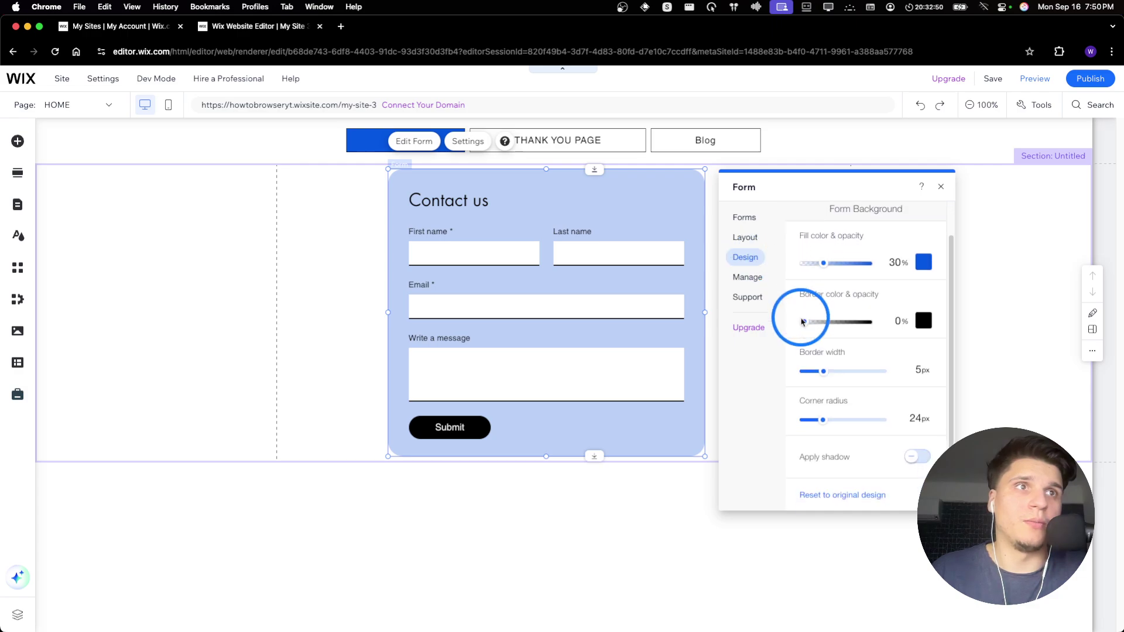
click(906, 462)
Adjust the shadow distance and reduce its blur to 8px
scroll(873, 447, down, 2)
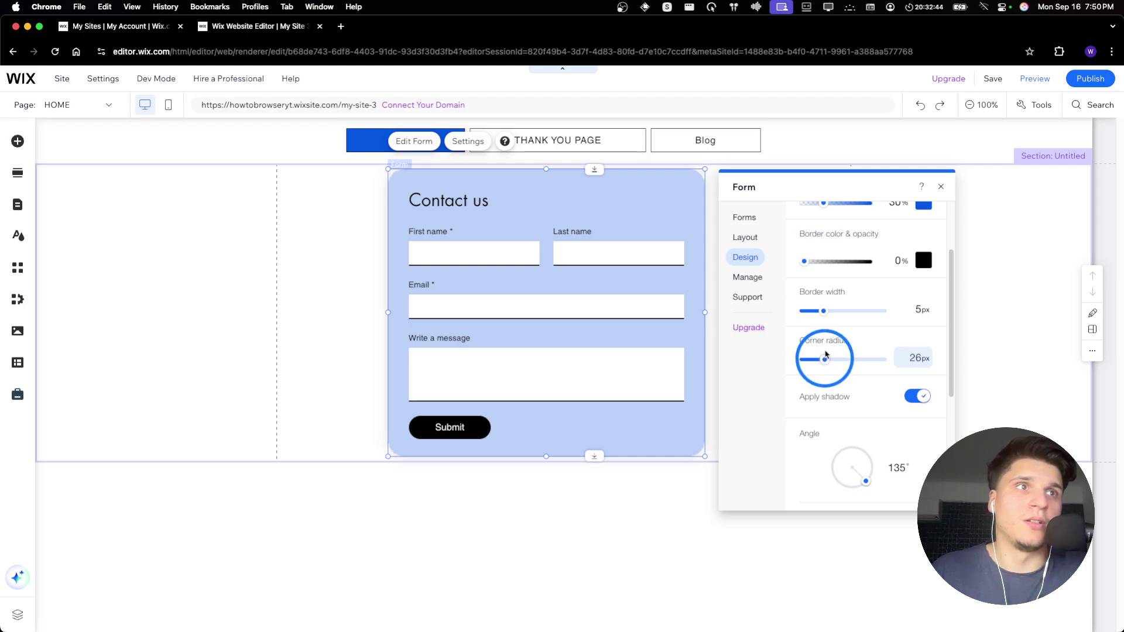
scroll(843, 404, down, 3)
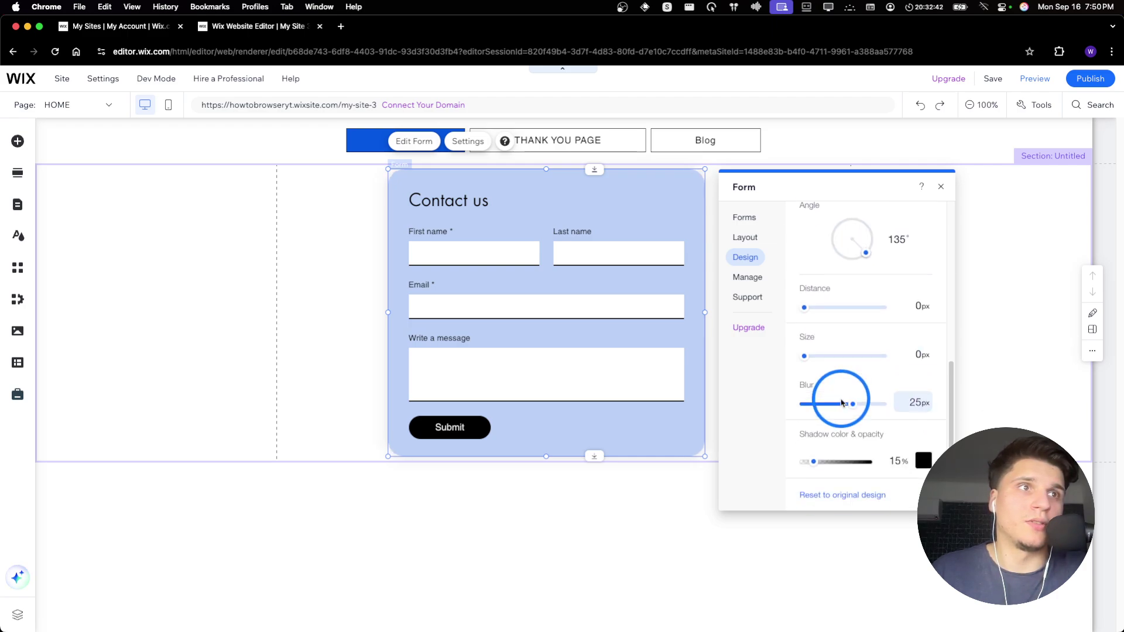
drag(804, 357, 812, 309)
click(817, 359)
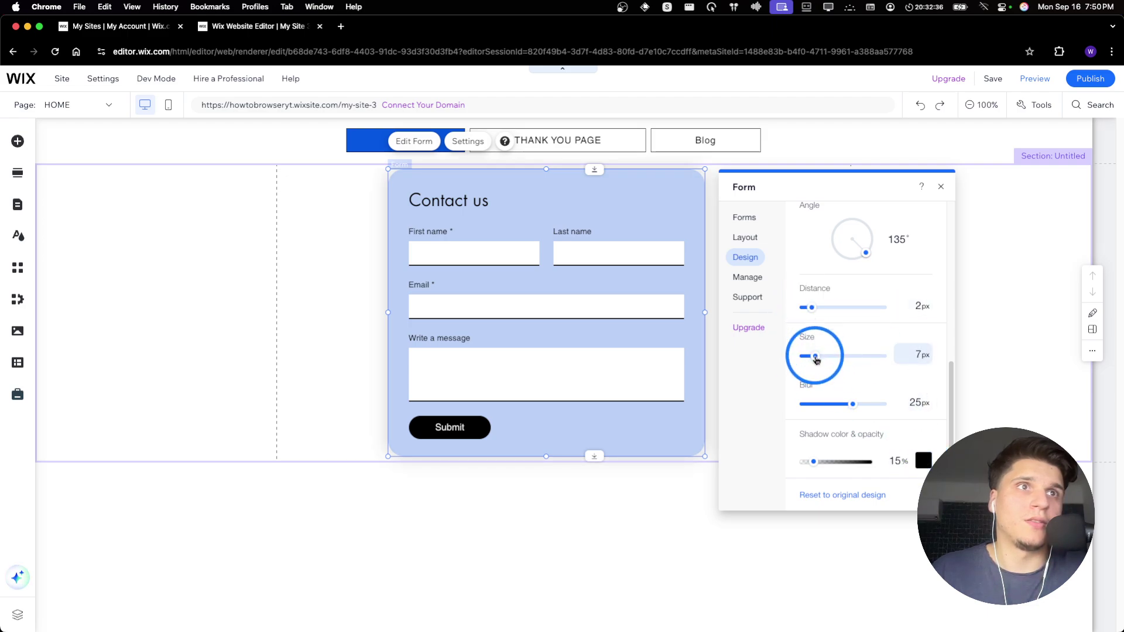
drag(853, 404, 819, 408)
click(816, 357)
drag(816, 359, 814, 356)
Set the shadow size to 7px, opacity to 40%, and fine-tune distance to 3px
click(810, 317)
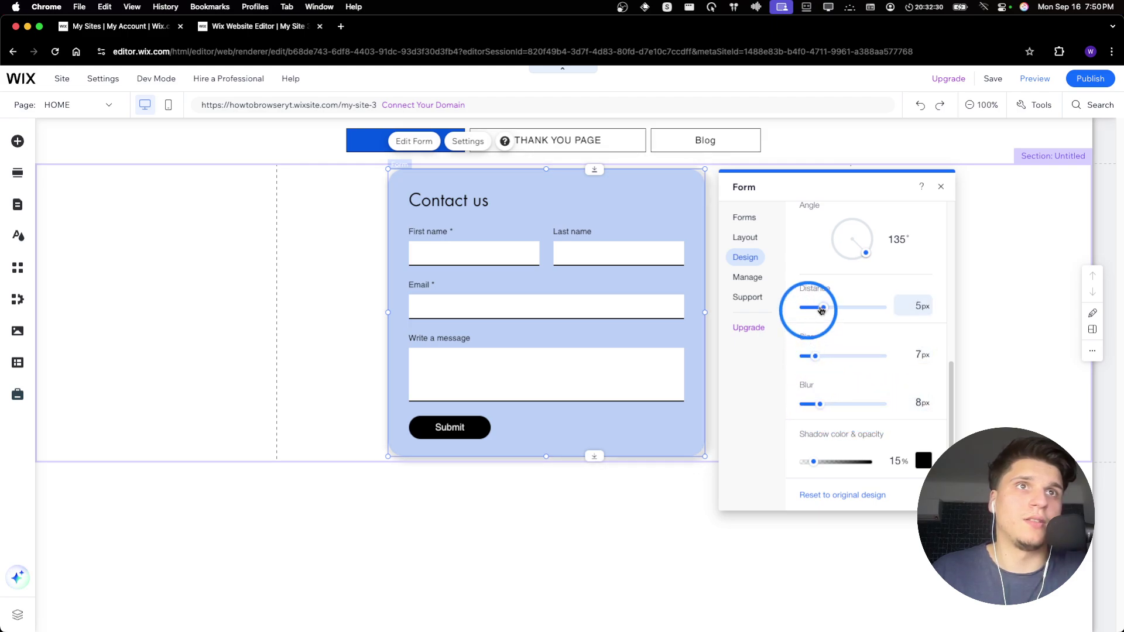
drag(813, 461, 836, 464)
click(816, 358)
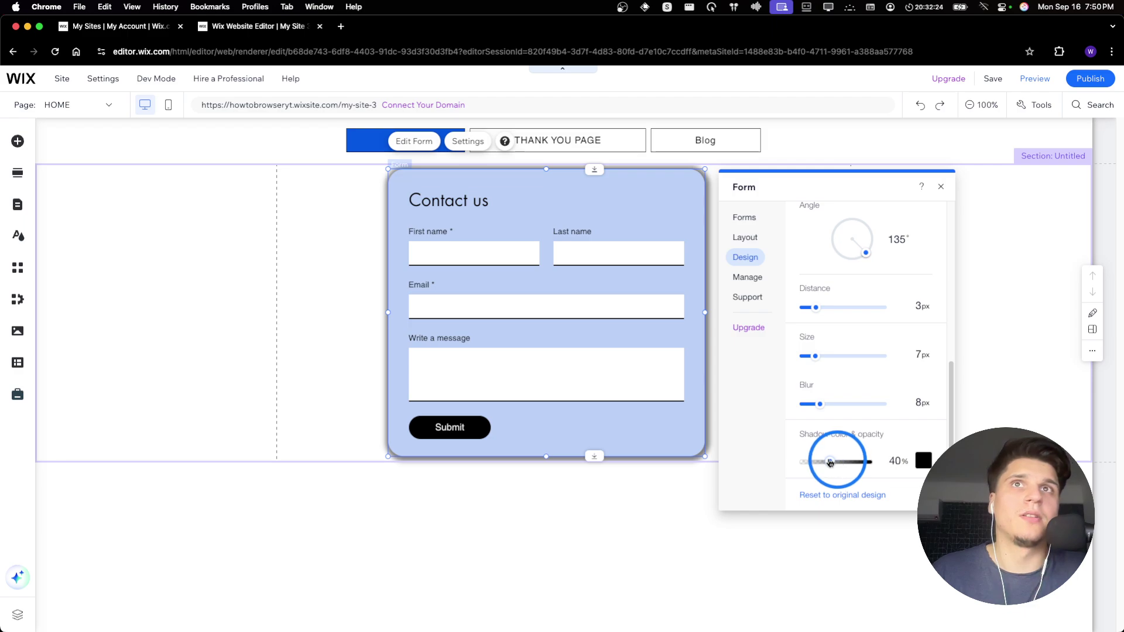
click(816, 356)
click(816, 308)
click(816, 355)
drag(816, 354, 811, 359)
Preview the page with the styled Contact us form, then return to the editor
click(988, 301)
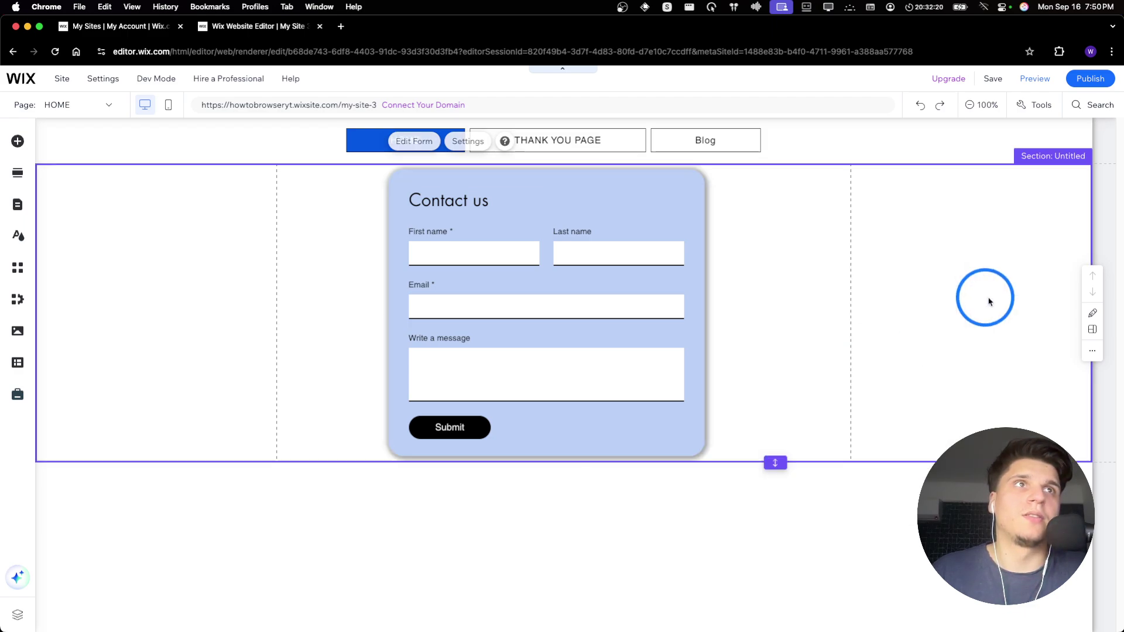
click(1035, 82)
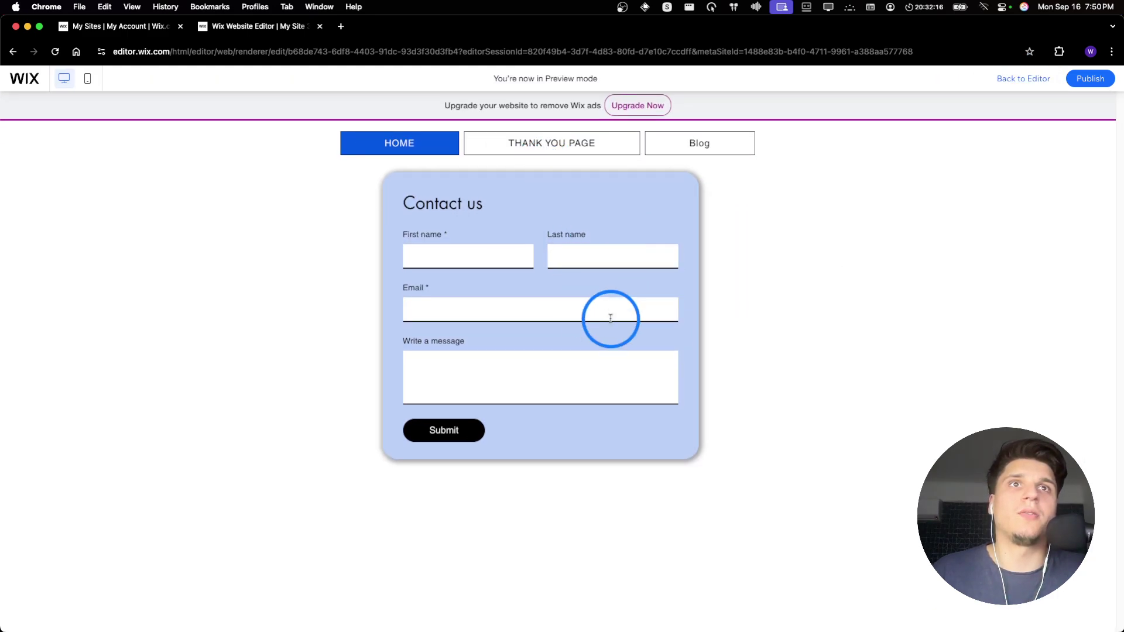
click(1014, 82)
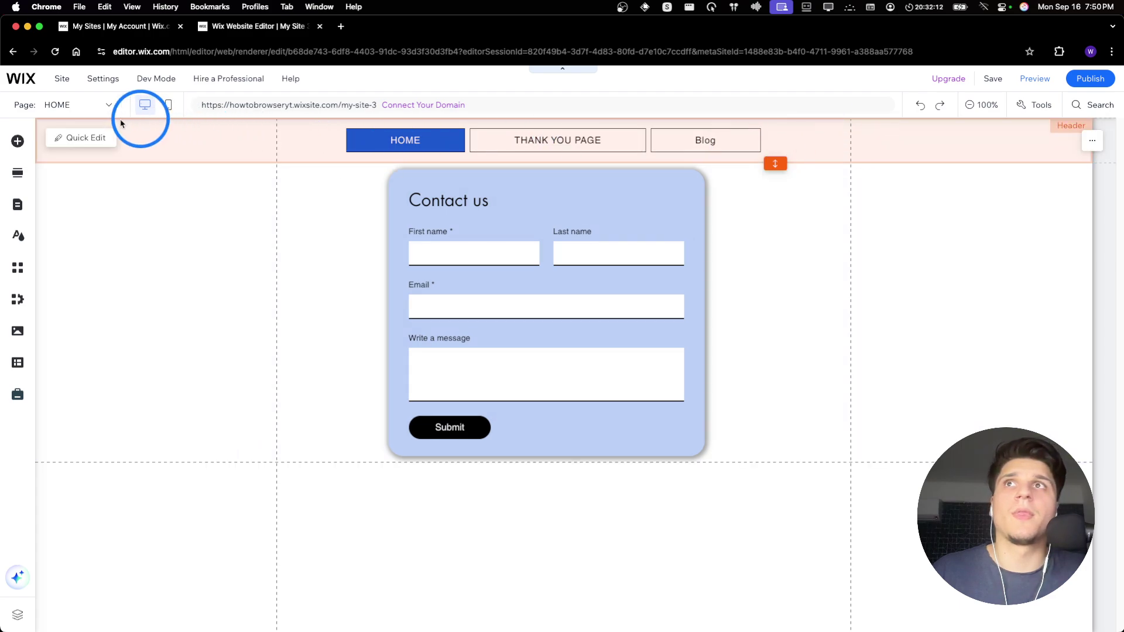
Move the contact form lower on the page and resize it
drag(476, 211, 480, 237)
drag(389, 175, 469, 281)
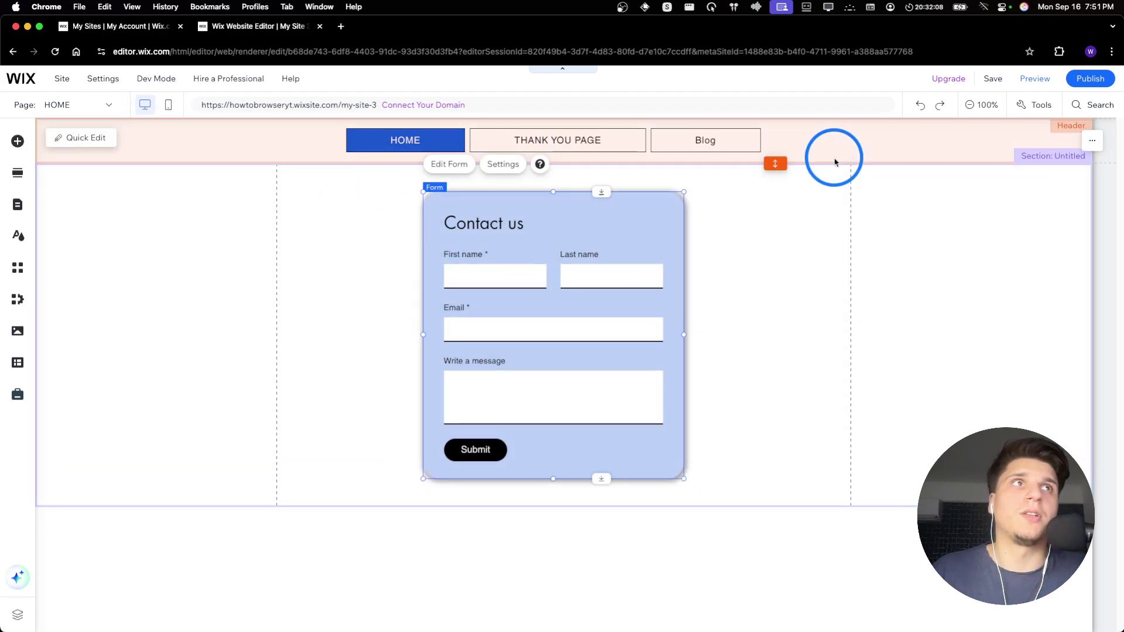
click(147, 105)
In mobile layout, narrow the contact form, move it lower and extend its section downward
click(168, 104)
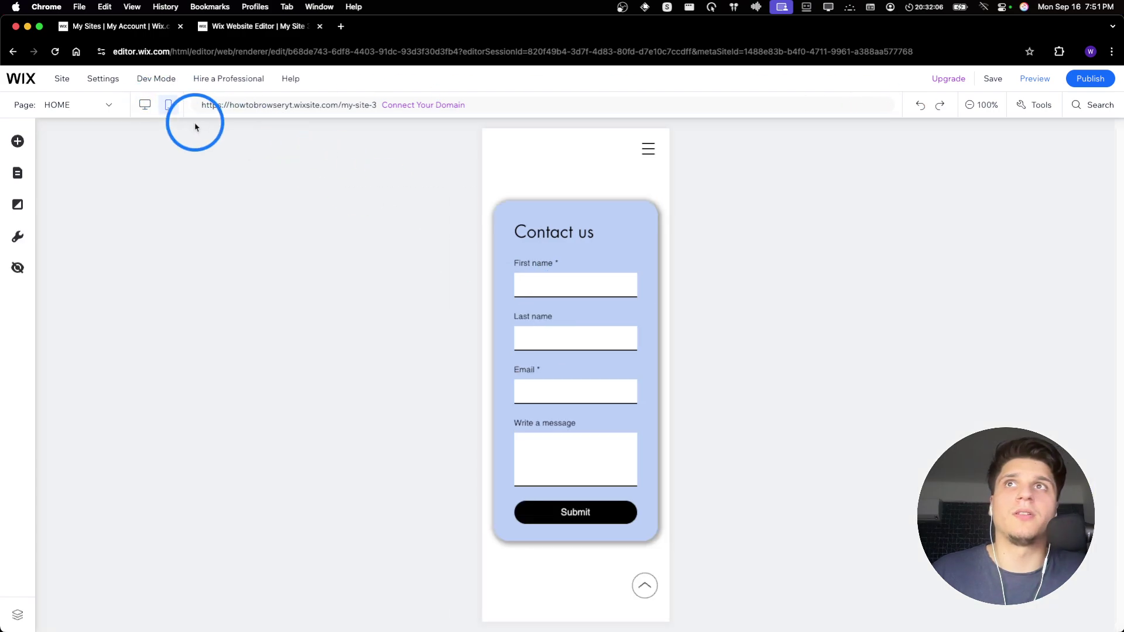
click(612, 296)
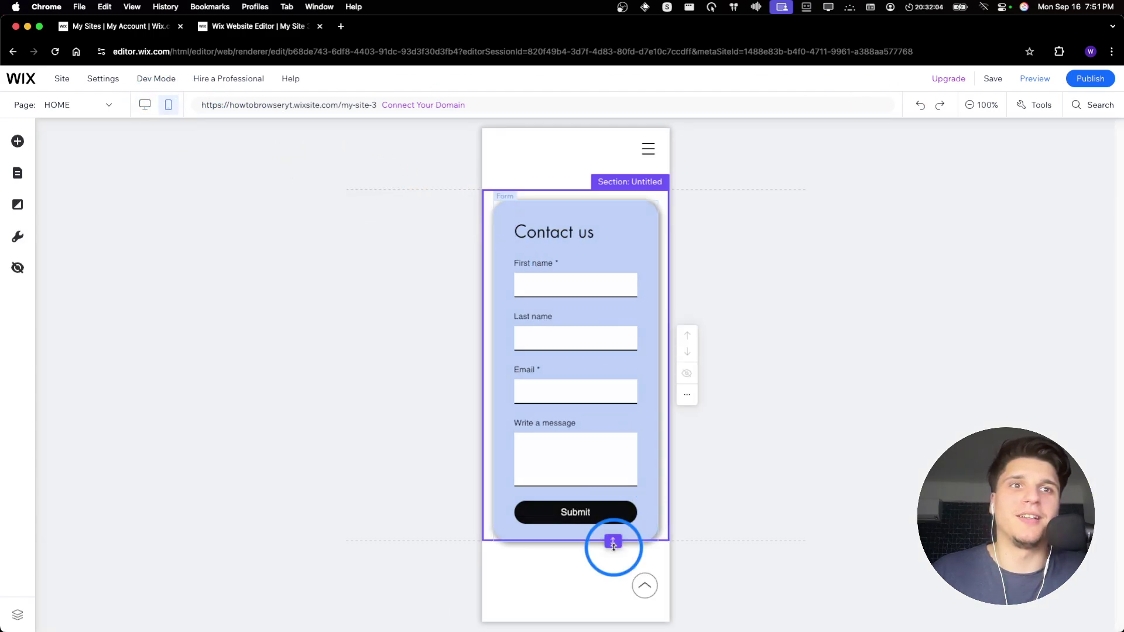
click(610, 454)
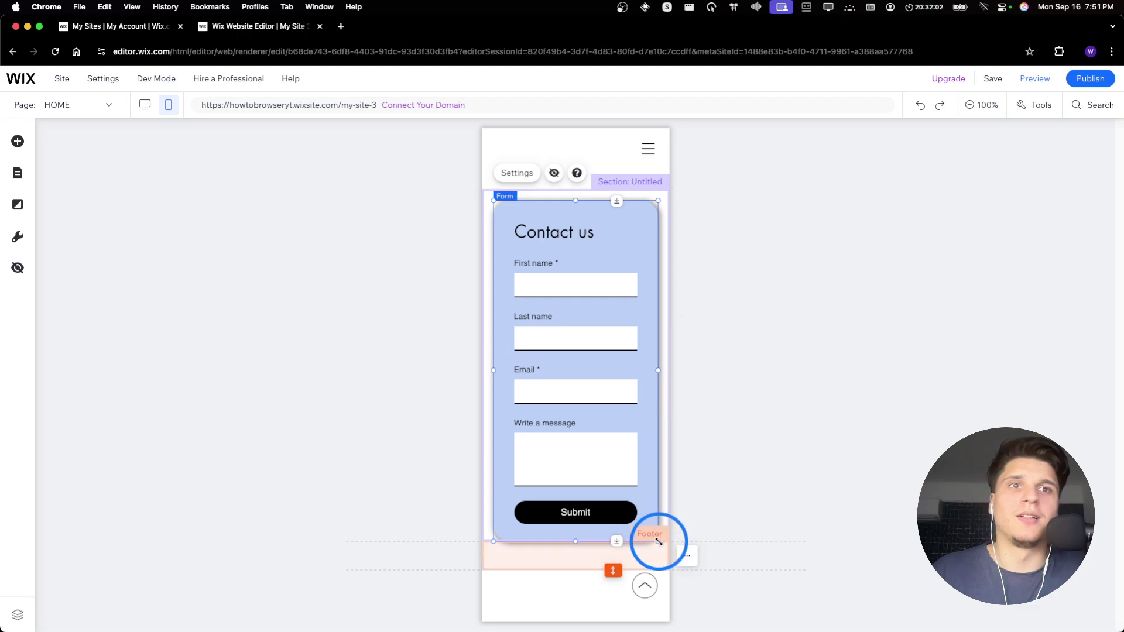
drag(658, 541, 656, 495)
mouse_move(493, 201)
mouse_down()
mouse_move(492, 221)
mouse_move(492, 200)
mouse_up()
drag(613, 582, 613, 618)
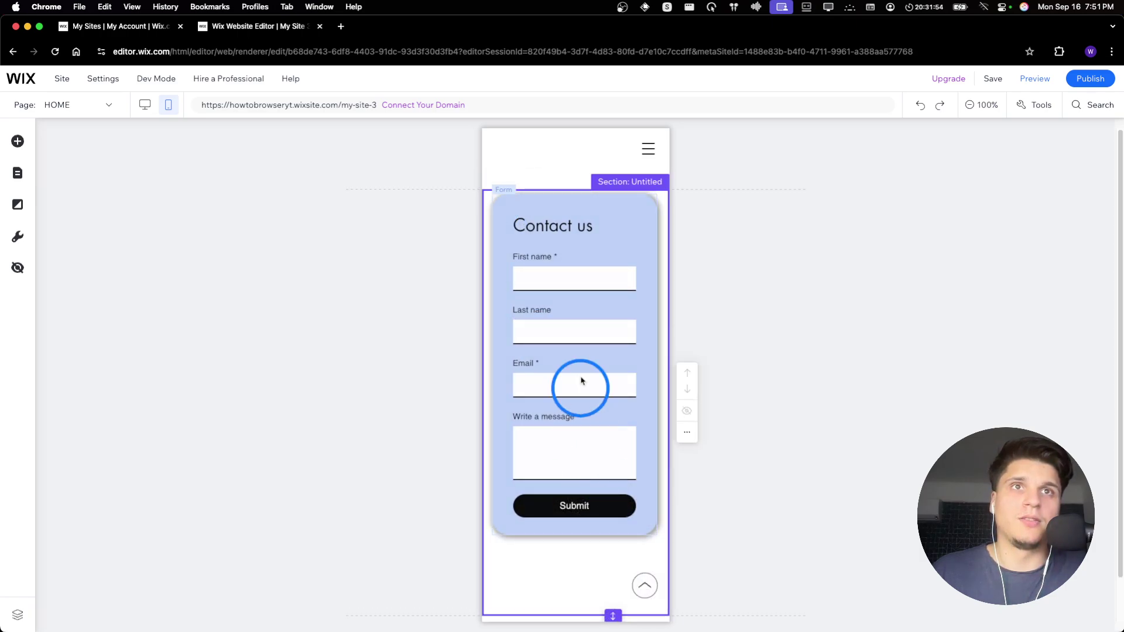
mouse_move(579, 299)
mouse_down()
mouse_move(586, 332)
mouse_move(580, 313)
mouse_up()
Review the form's settings and design options without changing them
click(517, 574)
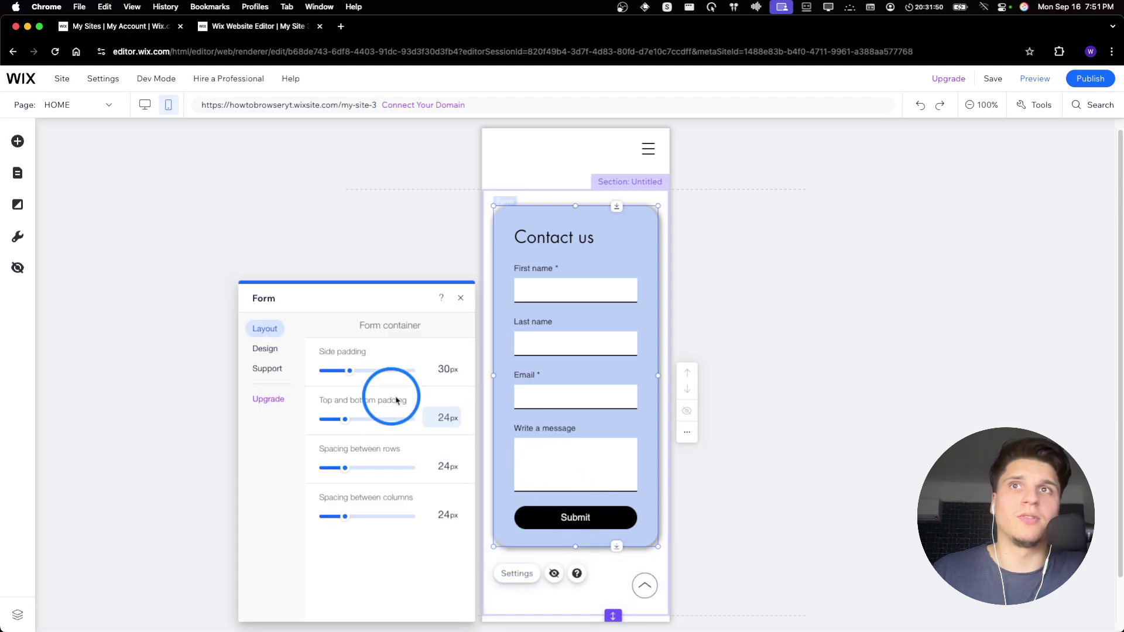
click(265, 349)
click(266, 367)
click(264, 345)
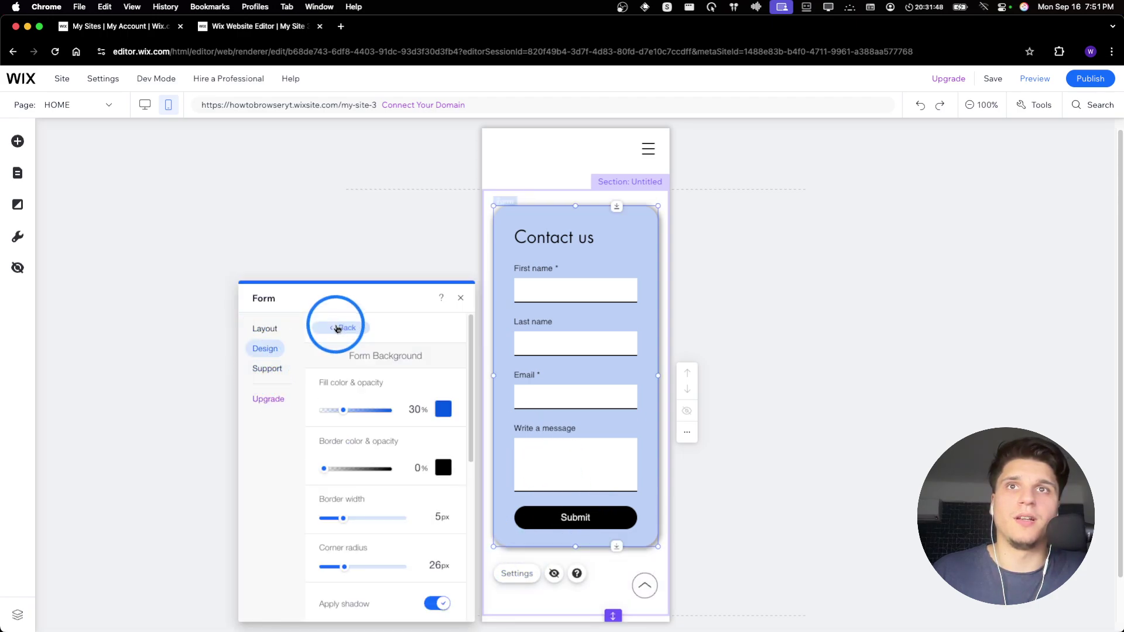
click(463, 303)
Scroll the mobile page to check the form's placement, then clear the selection
click(535, 296)
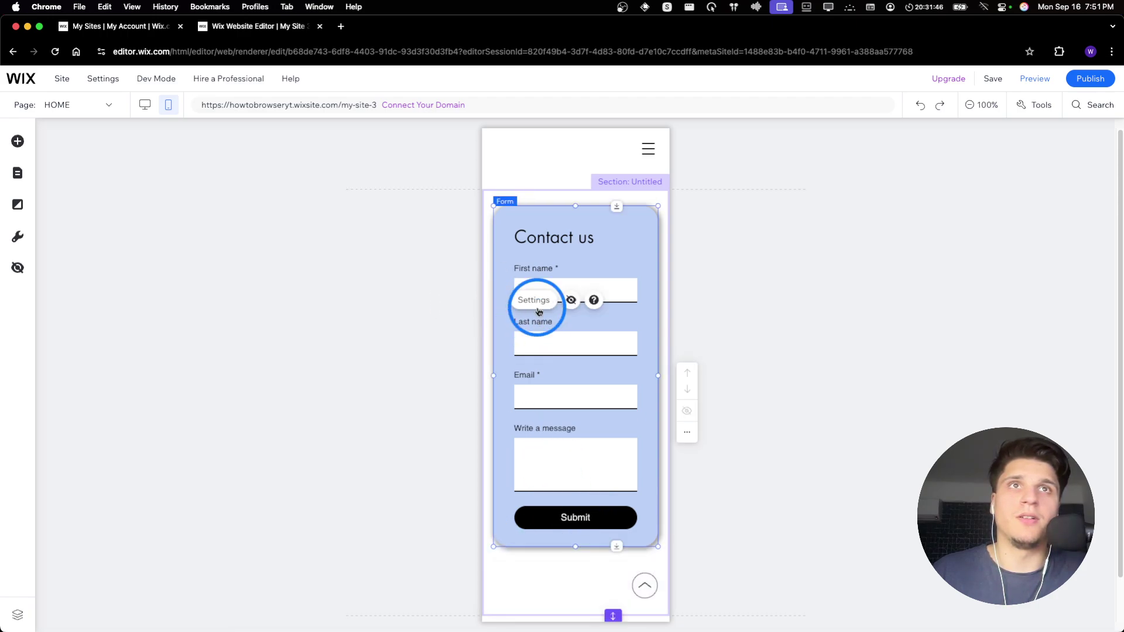
scroll(645, 288, down, 1)
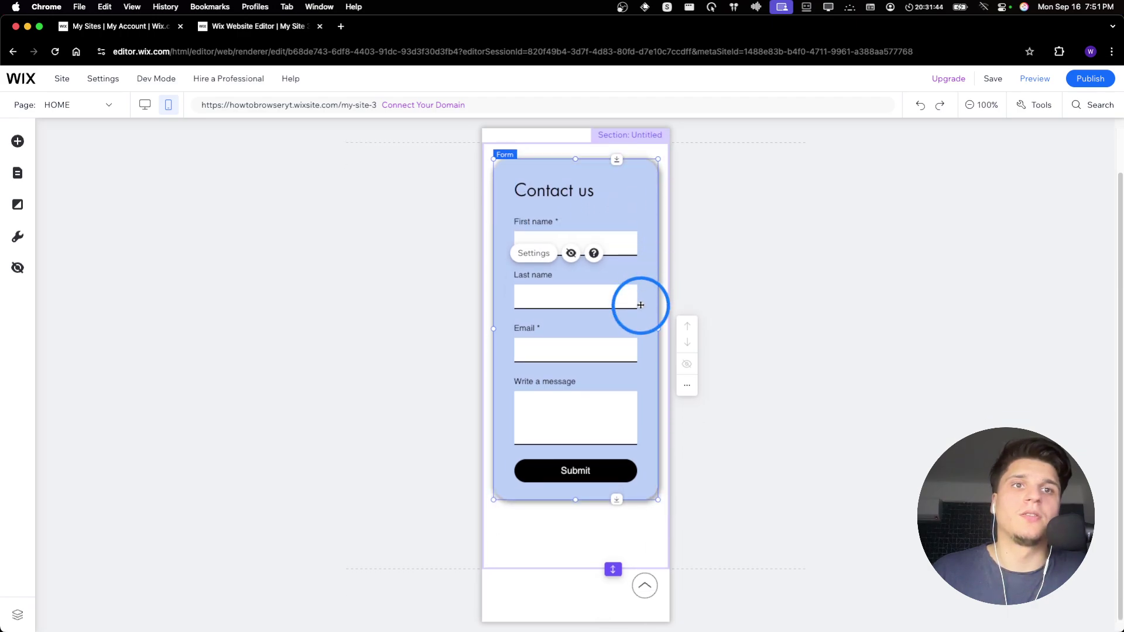
scroll(502, 168, up, 1)
scroll(507, 166, down, 1)
scroll(646, 154, up, 1)
click(646, 154)
click(780, 208)
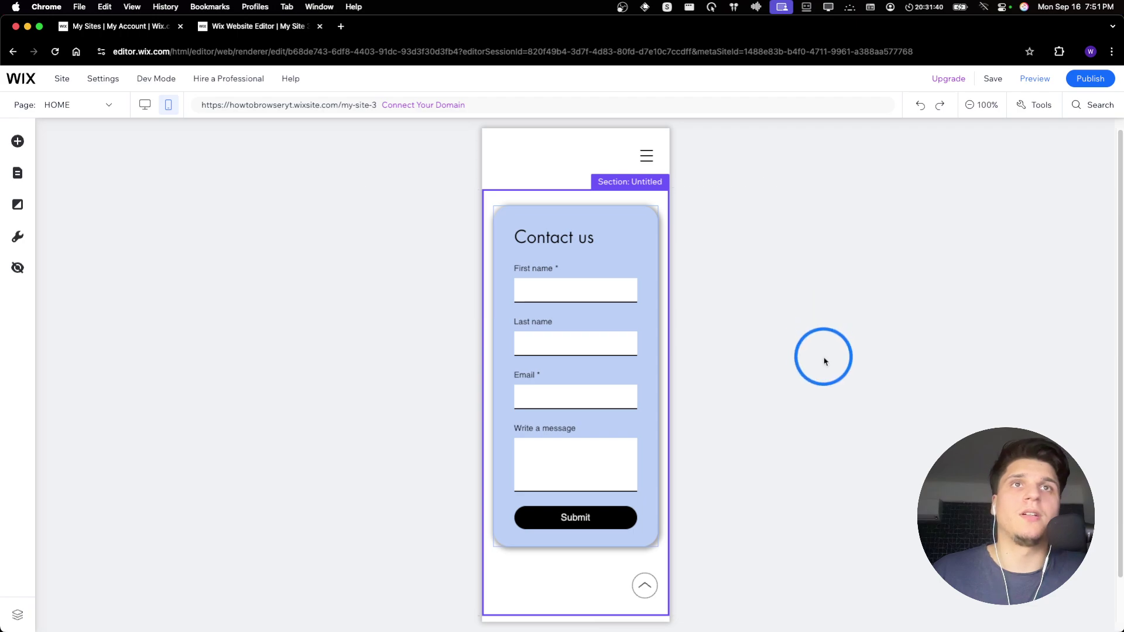